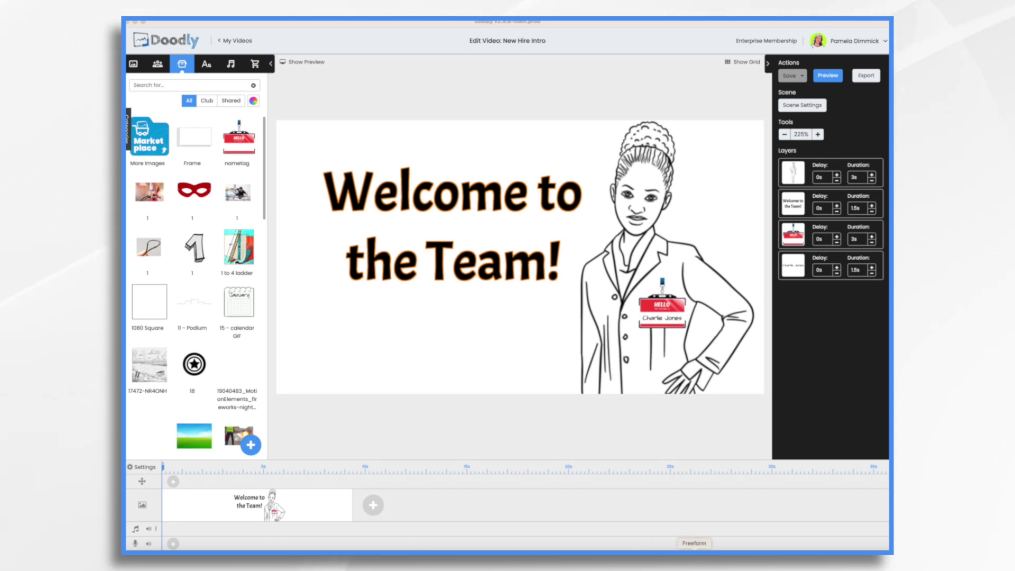
Step: Show the Freeform script board with the Video and Audio table over Doodly
{"action": "left_click", "coordinate": [694, 550]}
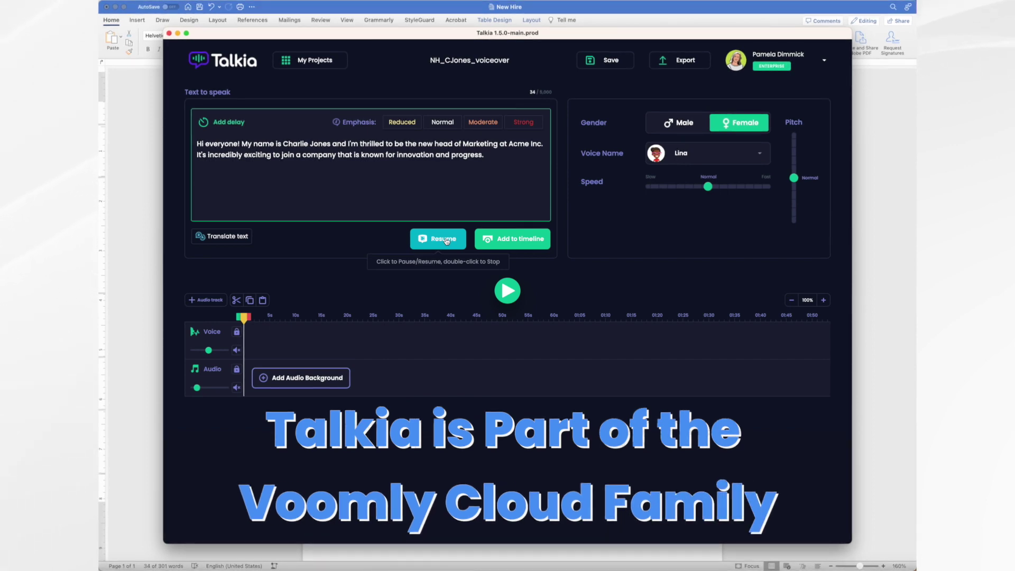
Step: Pause the preview, add Charlie's introduction line to Talkia's voice track, and export the voiceover
{"action": "left_click", "coordinate": [446, 241]}
{"action": "left_click", "coordinate": [533, 240]}
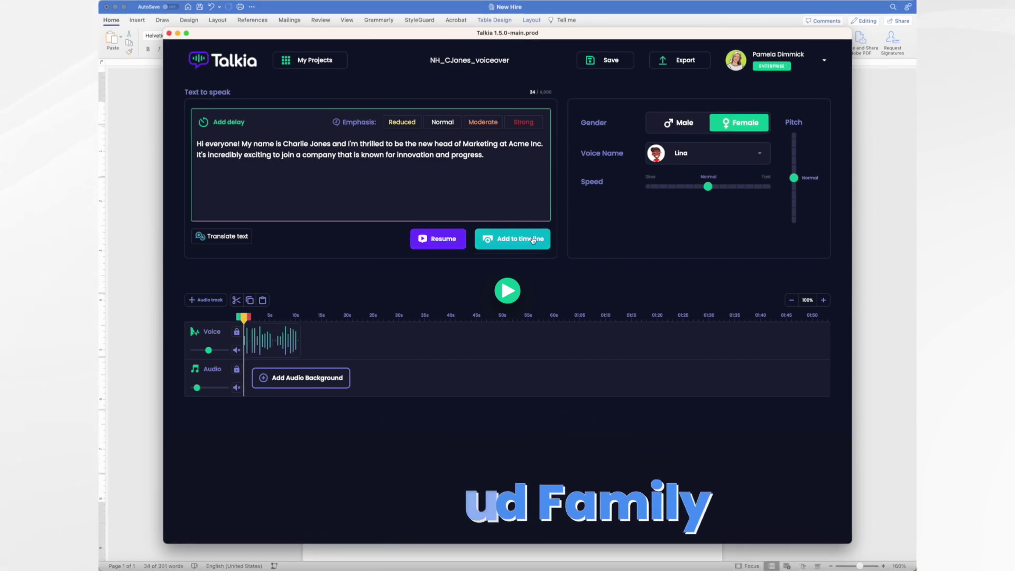
{"action": "left_click", "coordinate": [678, 61]}
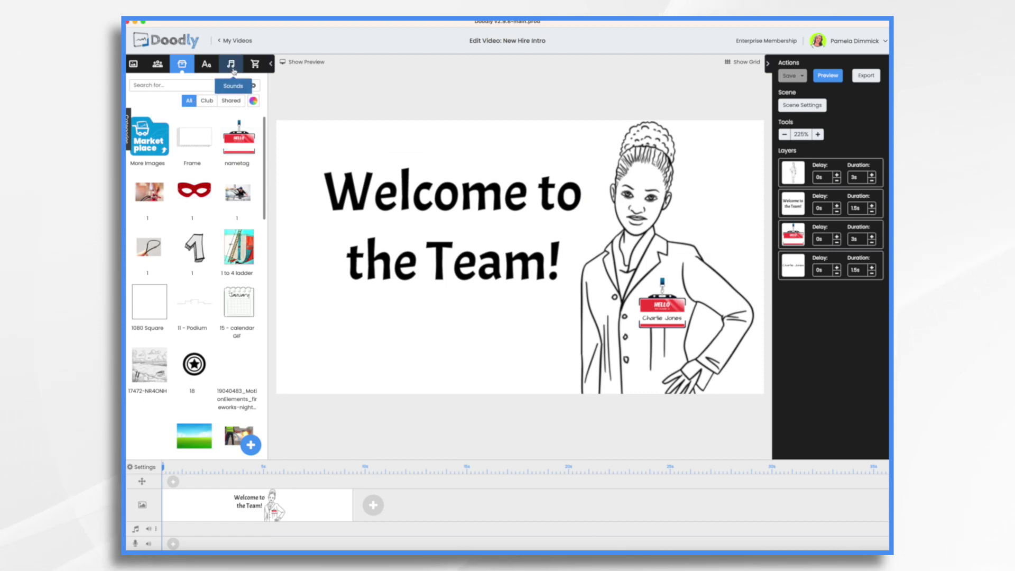
Step: Upload all seven NH_CJones narrator and voiceover MP3 files into the Sounds library
{"action": "left_click", "coordinate": [232, 66]}
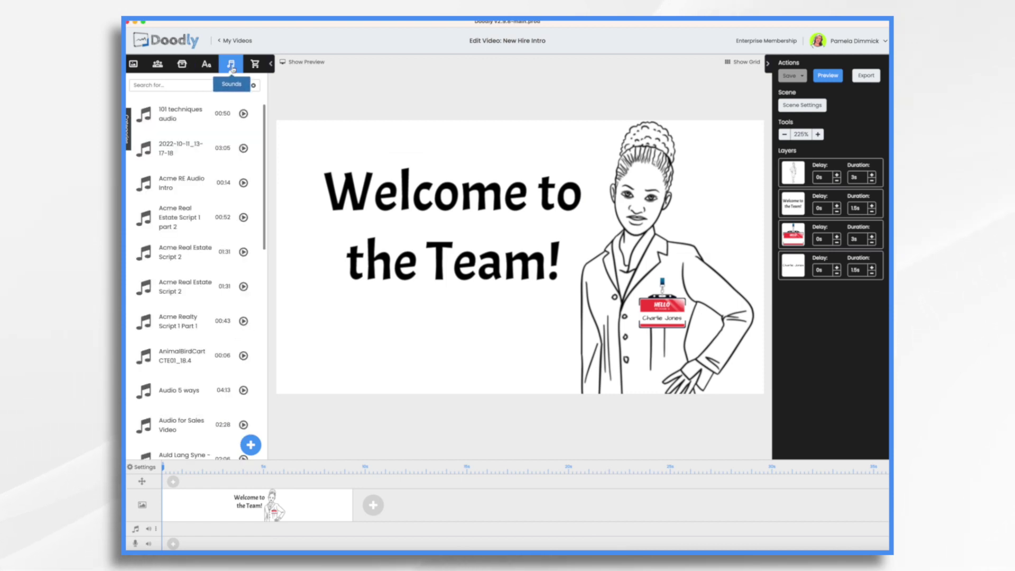
{"action": "left_click", "coordinate": [252, 446]}
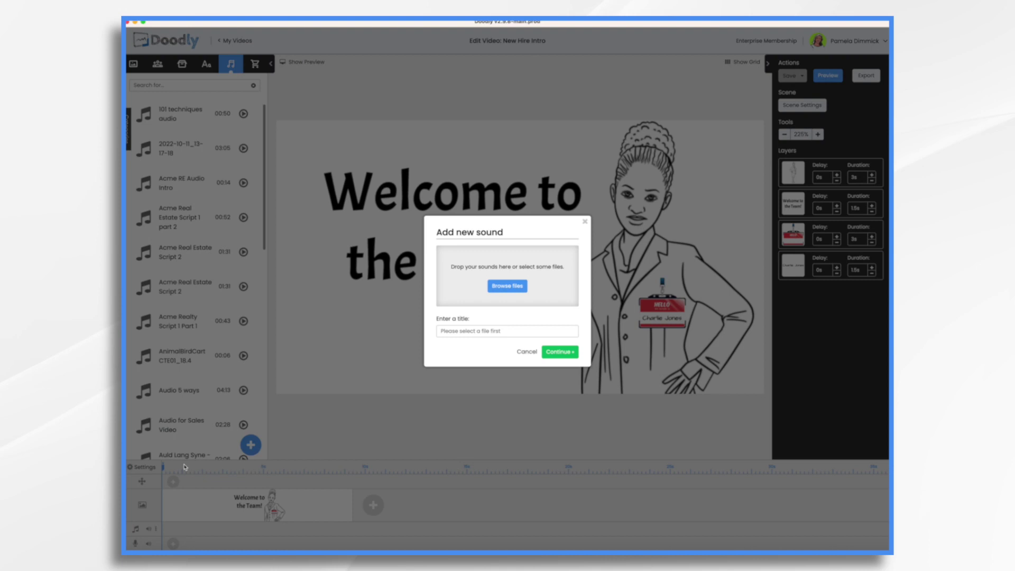
{"action": "left_click", "coordinate": [507, 286]}
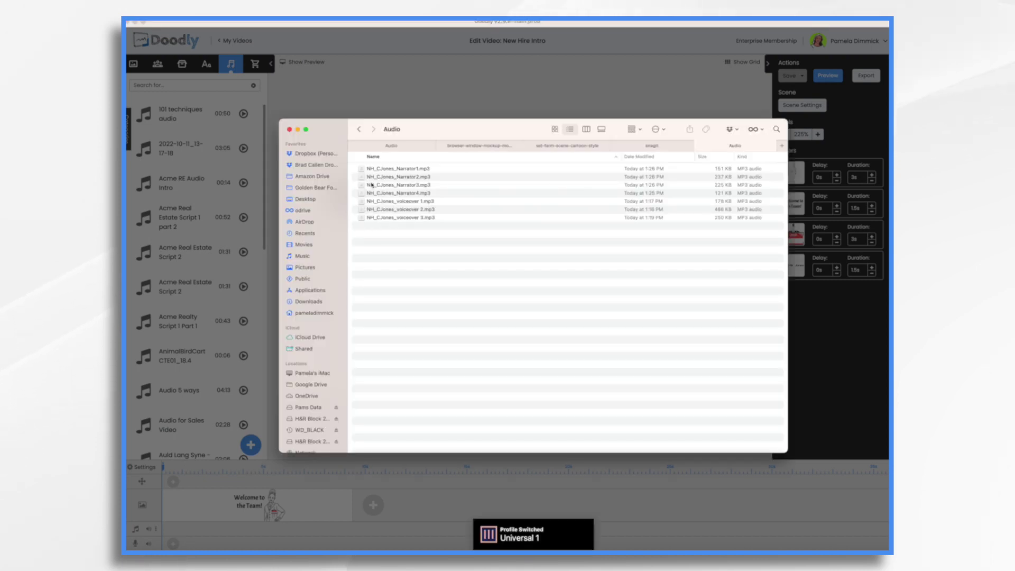
{"action": "left_click", "coordinate": [392, 169]}
{"action": "left_click", "coordinate": [414, 218], "text": "shift"}
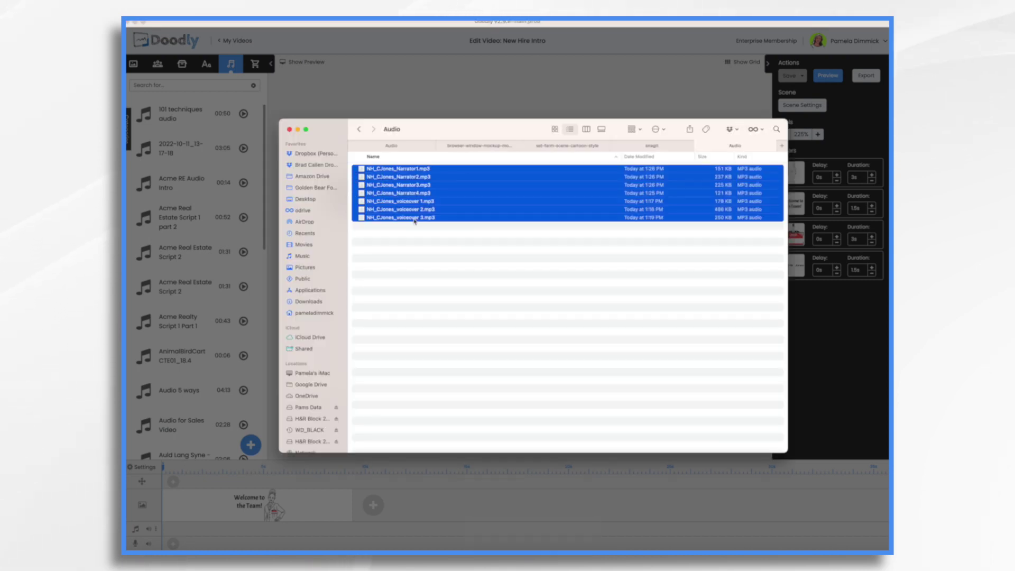
{"action": "left_click_drag", "start_coordinate": [415, 218], "coordinate": [519, 303]}
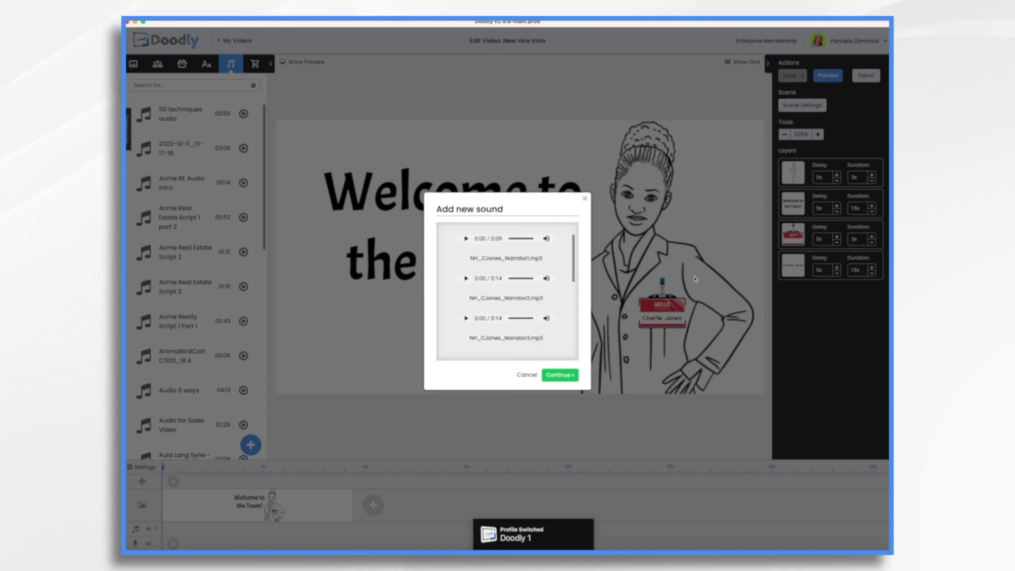
{"action": "left_click", "coordinate": [561, 375]}
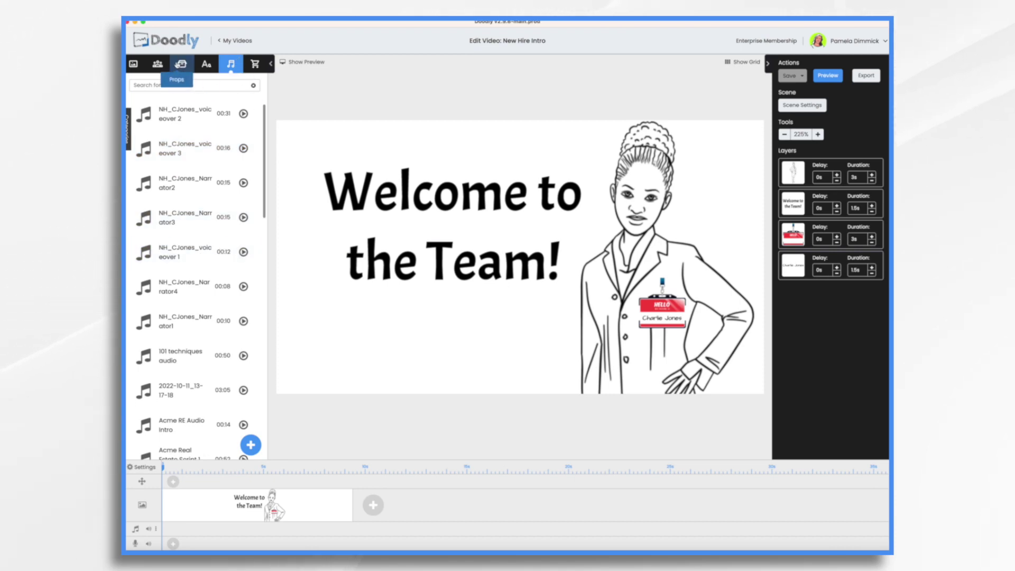
{"action": "left_click", "coordinate": [181, 64]}
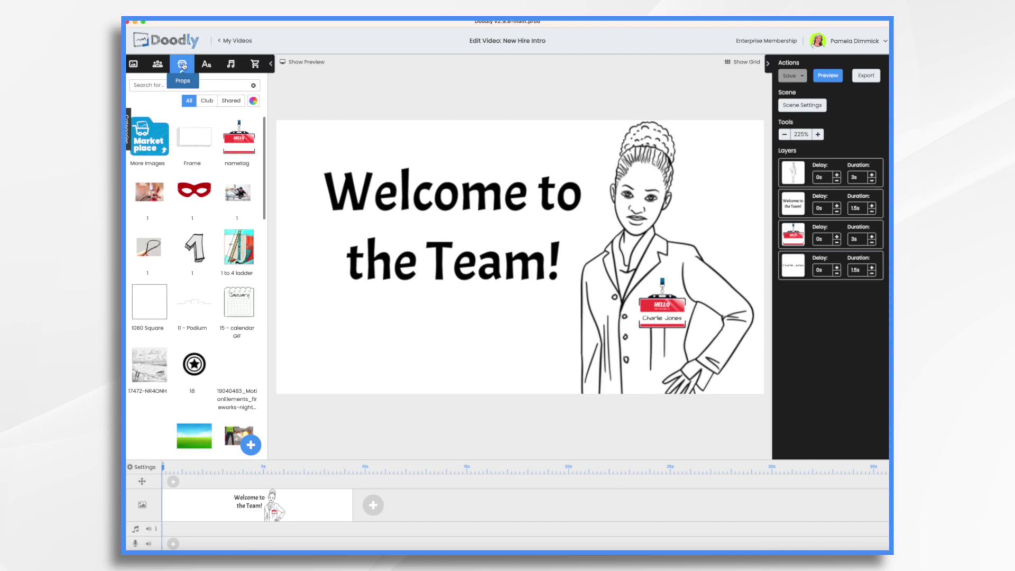
{"action": "left_click", "coordinate": [257, 450]}
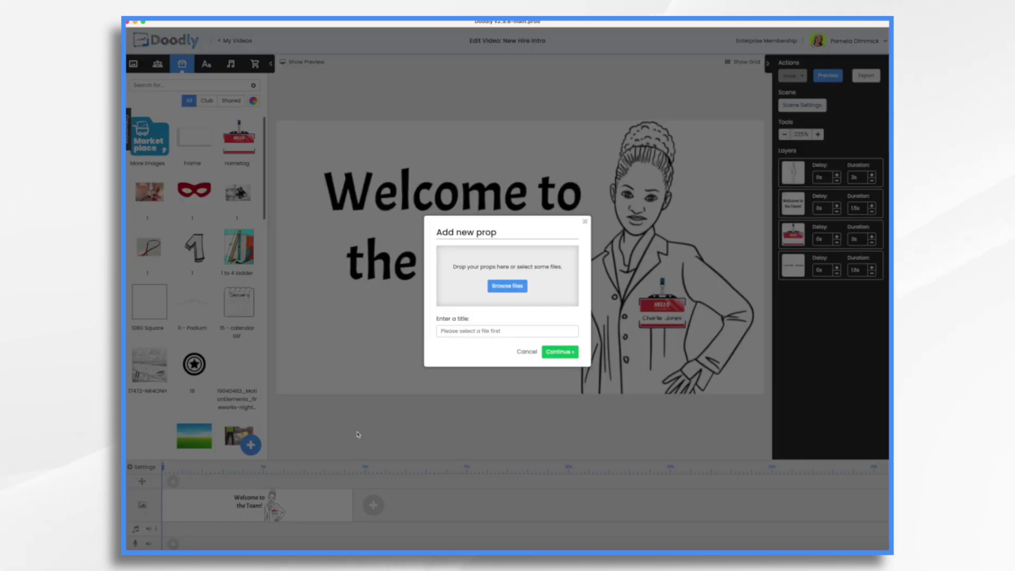
{"action": "key", "text": "super+Tab"}
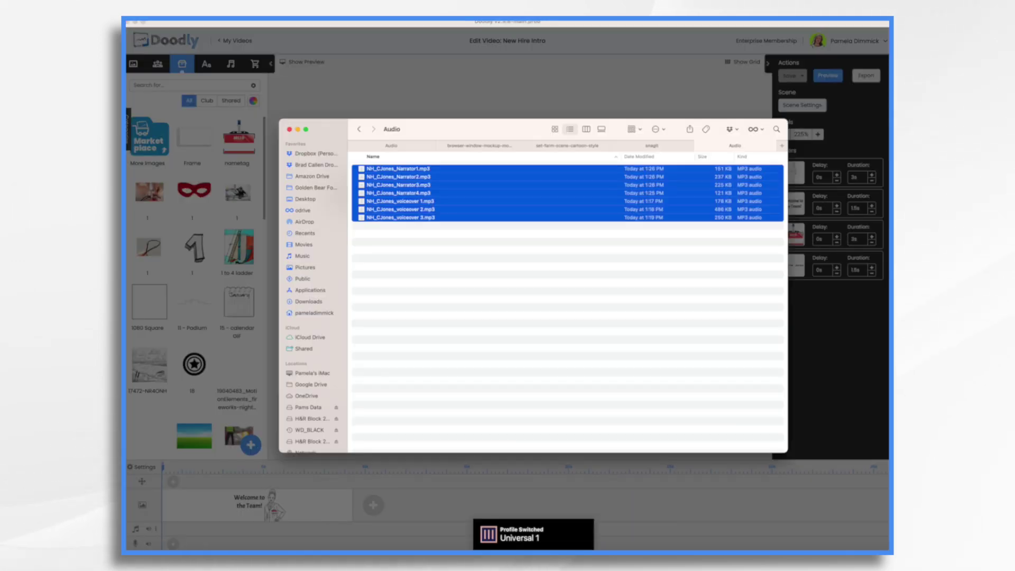
{"action": "left_click", "coordinate": [409, 229]}
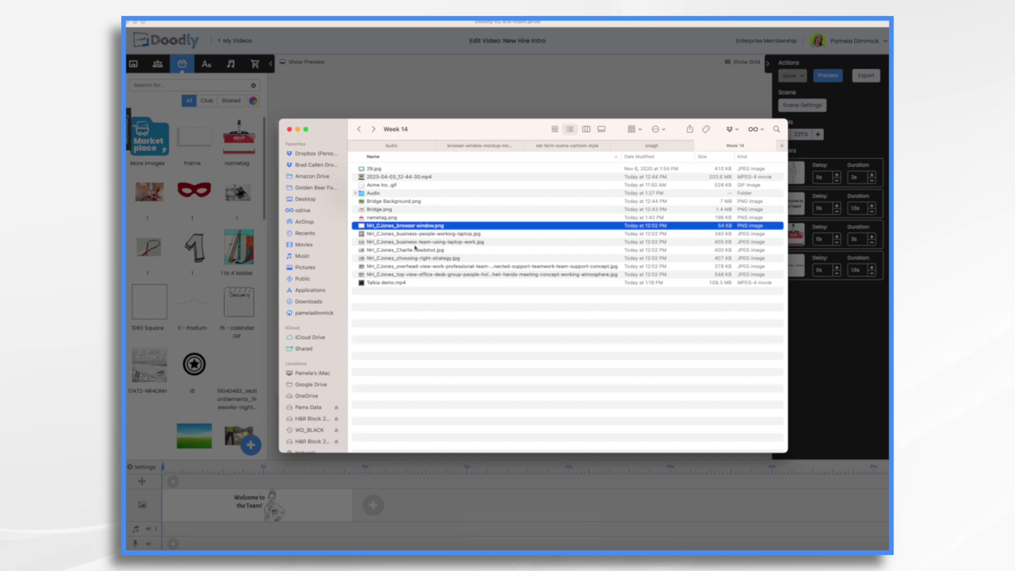
{"action": "left_click", "coordinate": [415, 276], "text": "shift"}
{"action": "left_click_drag", "start_coordinate": [407, 244], "coordinate": [439, 259]}
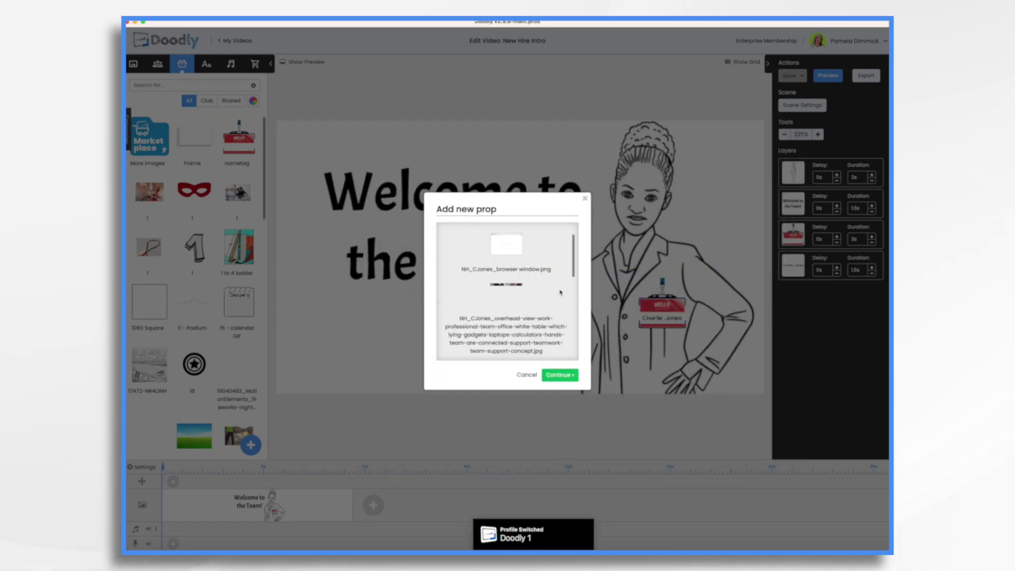
{"action": "scroll", "coordinate": [550, 343], "scroll_direction": "down", "scroll_amount": 6}
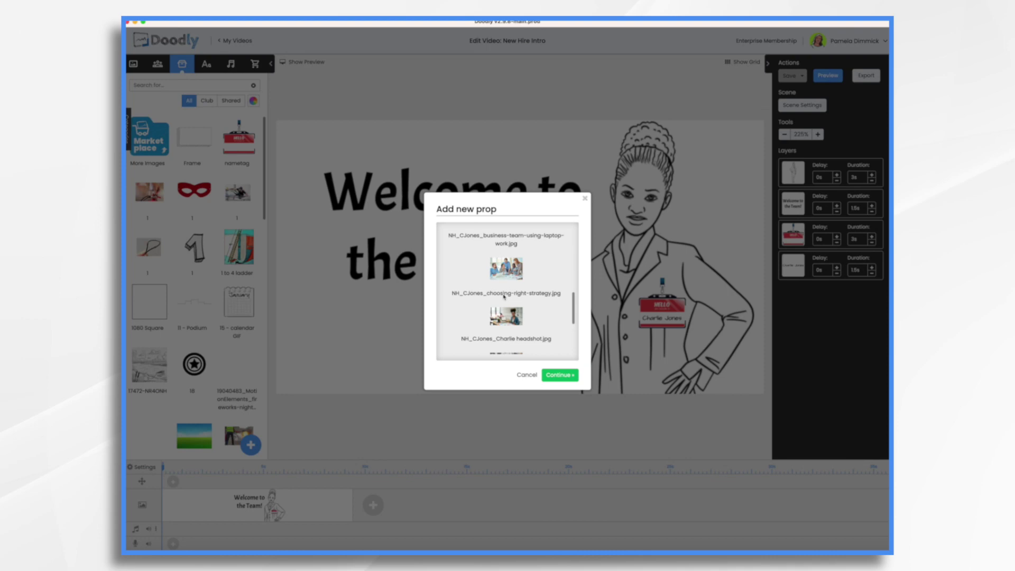
{"action": "left_click", "coordinate": [561, 375]}
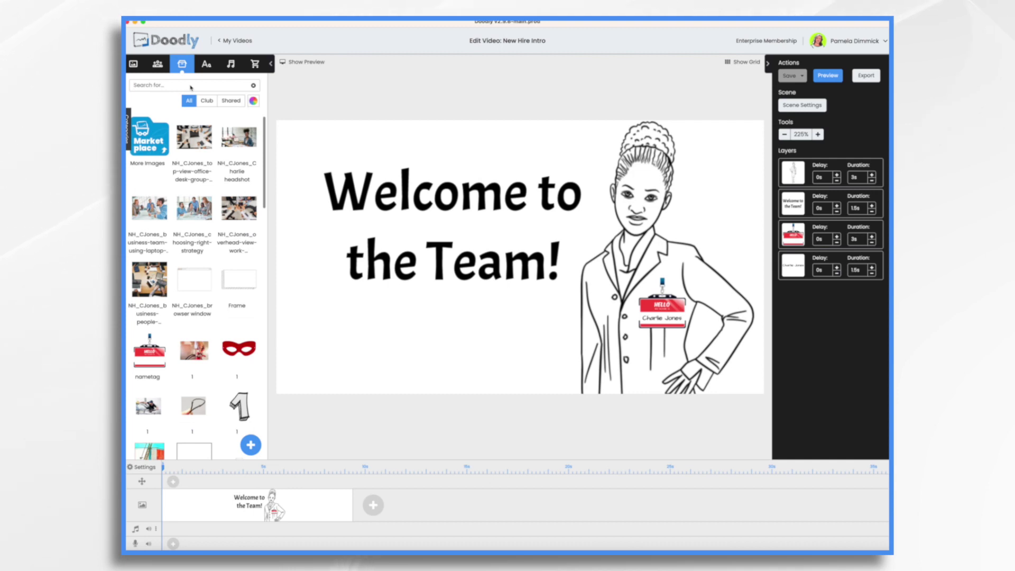
Step: Filter props by 'NH_CJones' to confirm the images, then return to the Sounds list
{"action": "left_click", "coordinate": [191, 86]}
{"action": "type", "text": "NH_"}
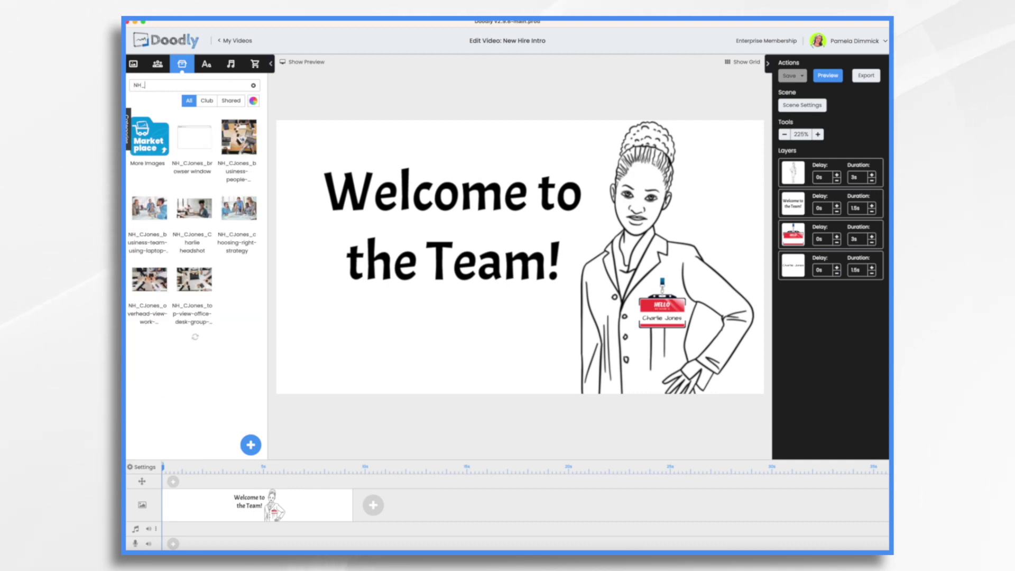
{"action": "type", "text": "CJones"}
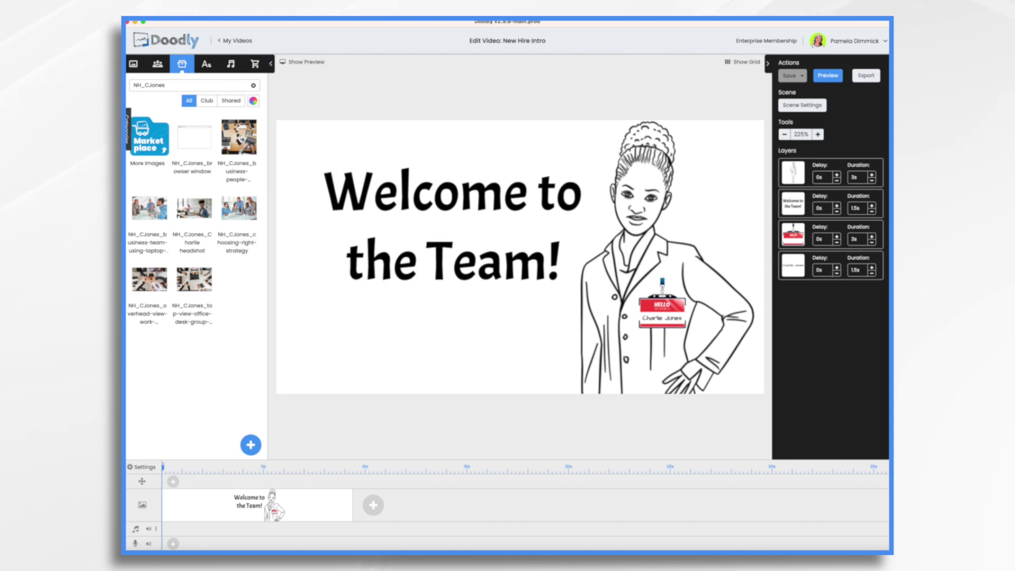
{"action": "left_click", "coordinate": [230, 64]}
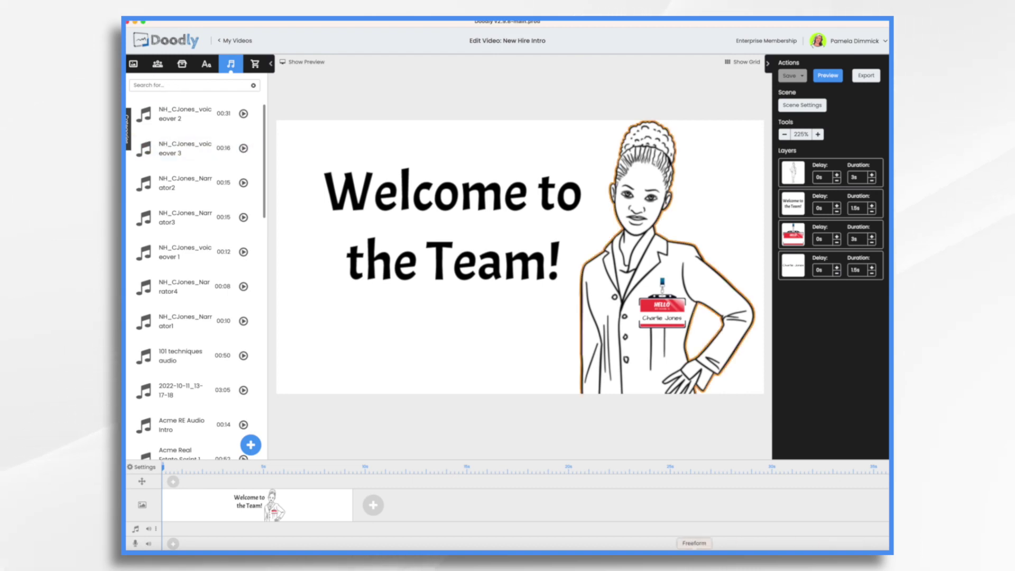
Step: After checking the script, place NH_CJones_Narrator1 on the audio track and add a second track
{"action": "left_click", "coordinate": [694, 549]}
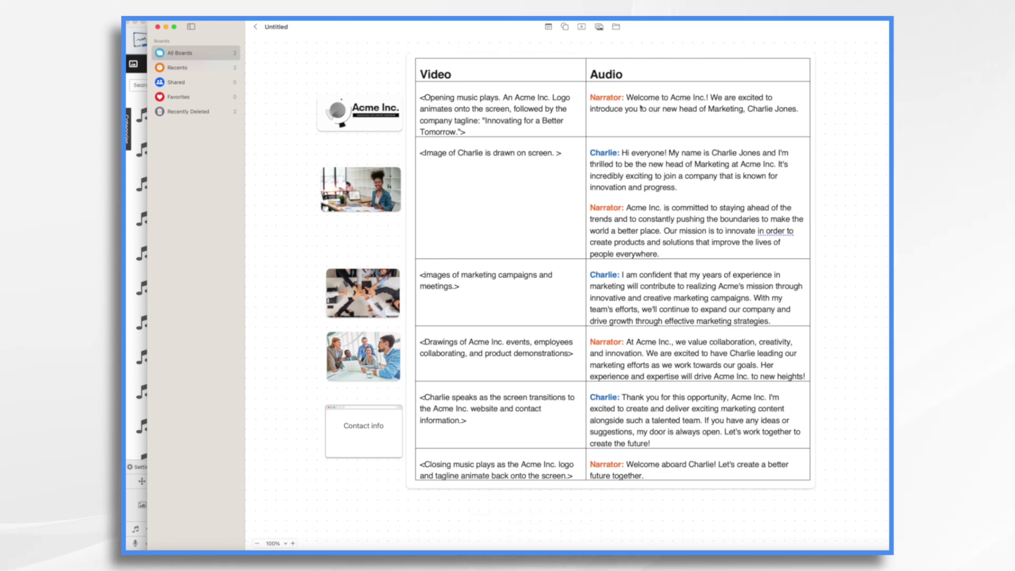
{"action": "key", "text": "super+Tab"}
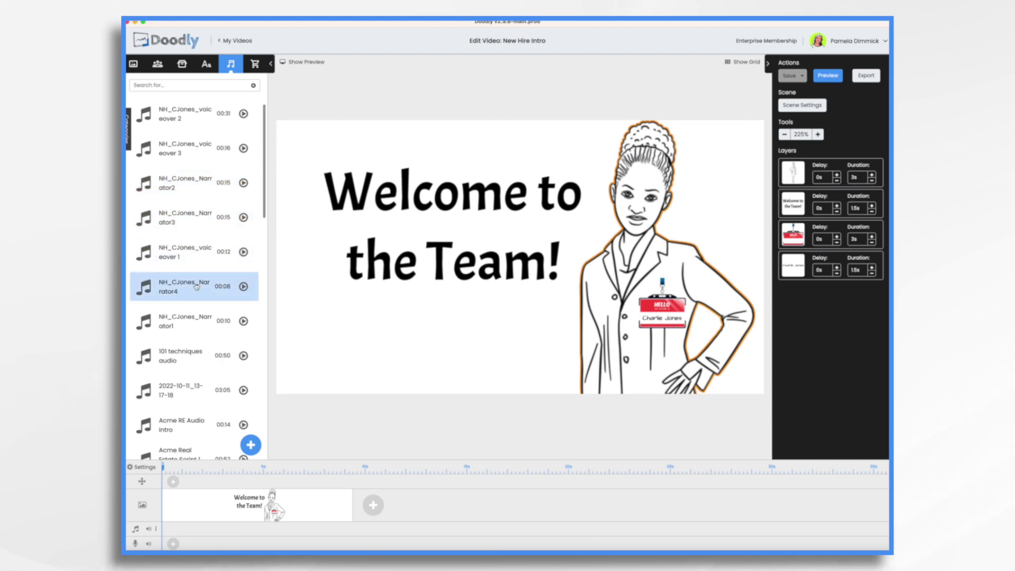
{"action": "left_click_drag", "start_coordinate": [188, 324], "coordinate": [231, 533]}
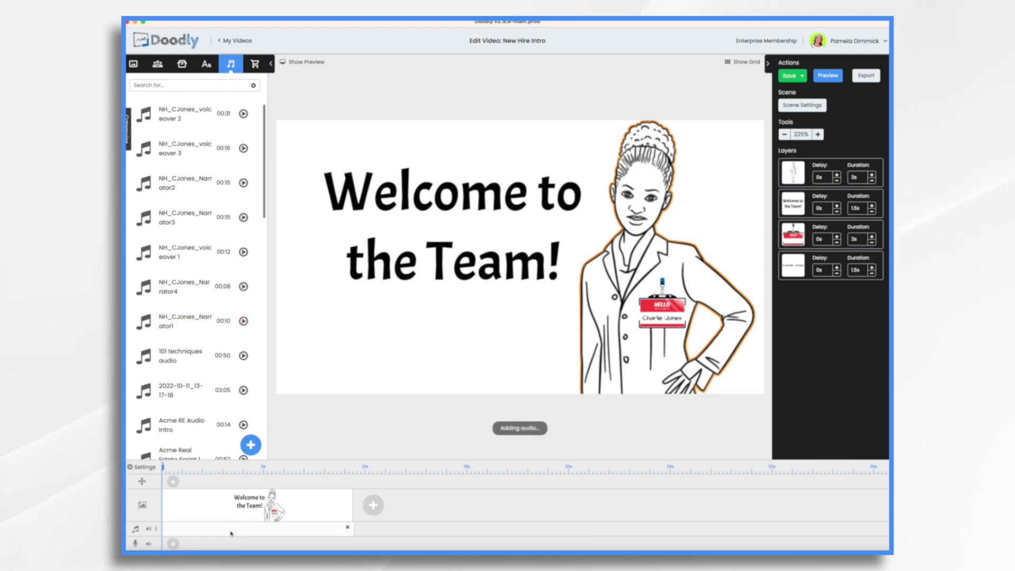
{"action": "right_click", "coordinate": [156, 532]}
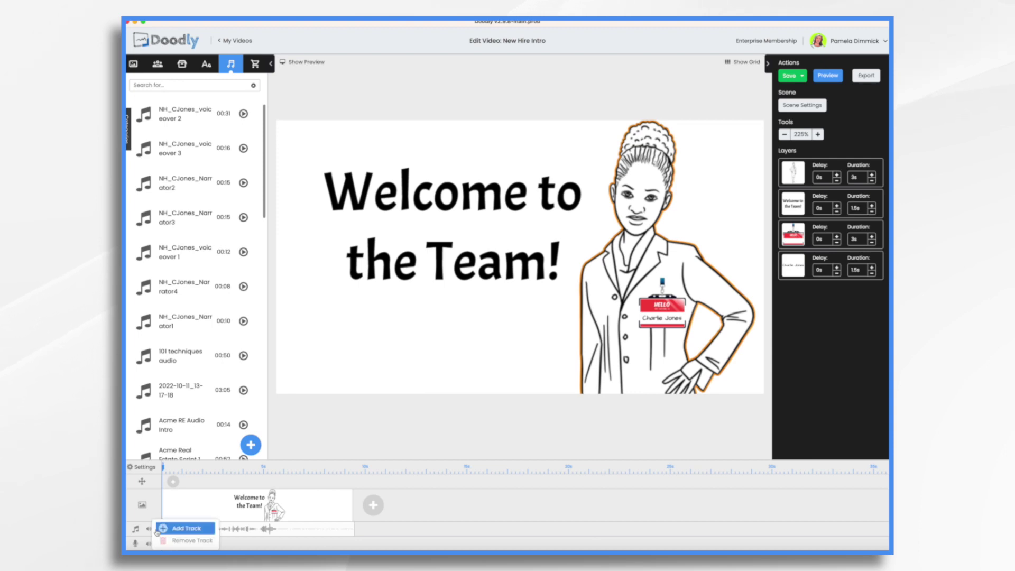
{"action": "left_click", "coordinate": [177, 529]}
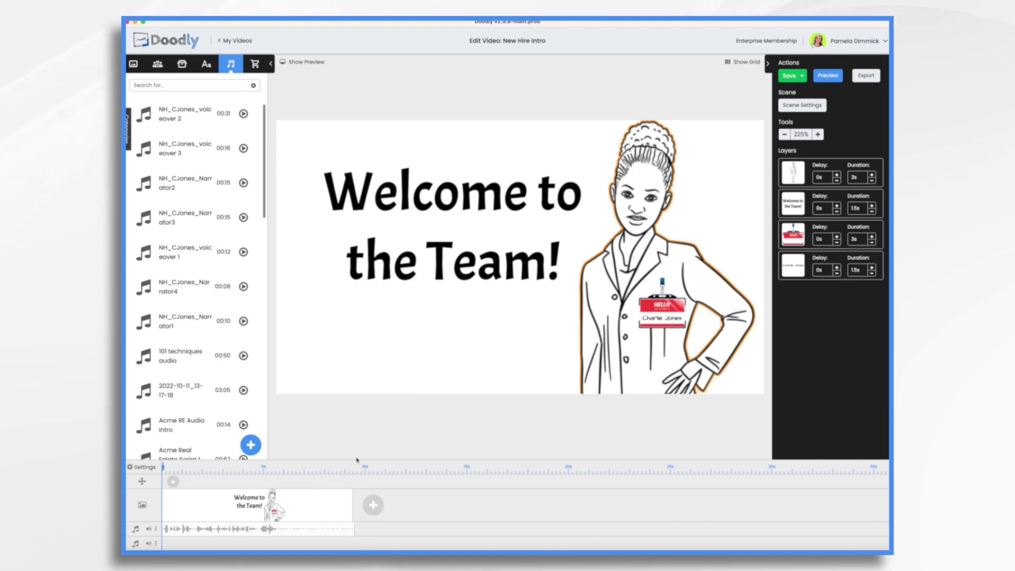
Step: Save, then place voiceover 1, Narrator2 and voiceover 2 clips along the audio tracks
{"action": "key", "text": "super+s"}
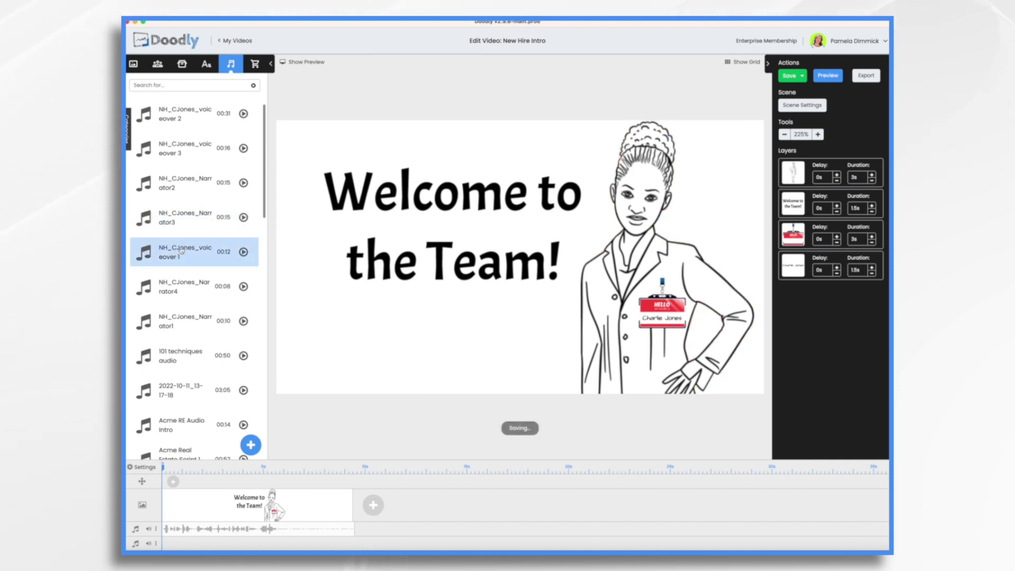
{"action": "left_click_drag", "start_coordinate": [194, 251], "coordinate": [424, 535]}
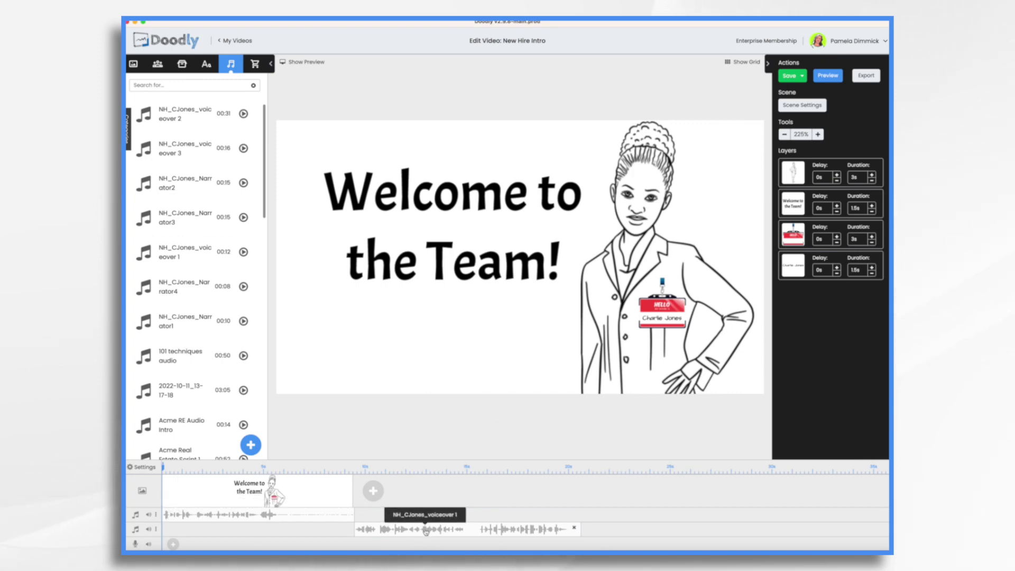
{"action": "left_click_drag", "start_coordinate": [191, 182], "coordinate": [656, 515]}
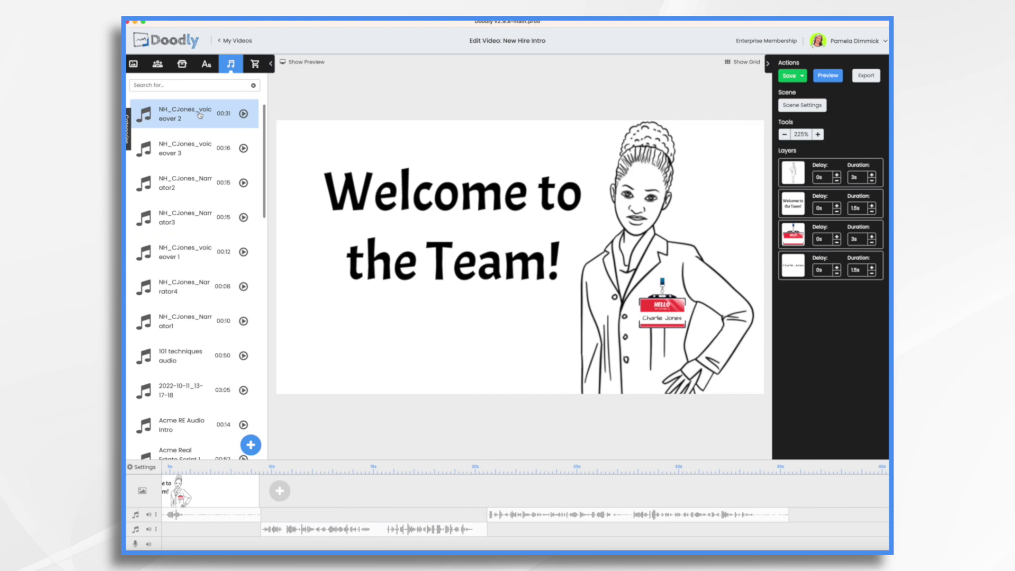
{"action": "left_click_drag", "start_coordinate": [200, 115], "coordinate": [835, 529]}
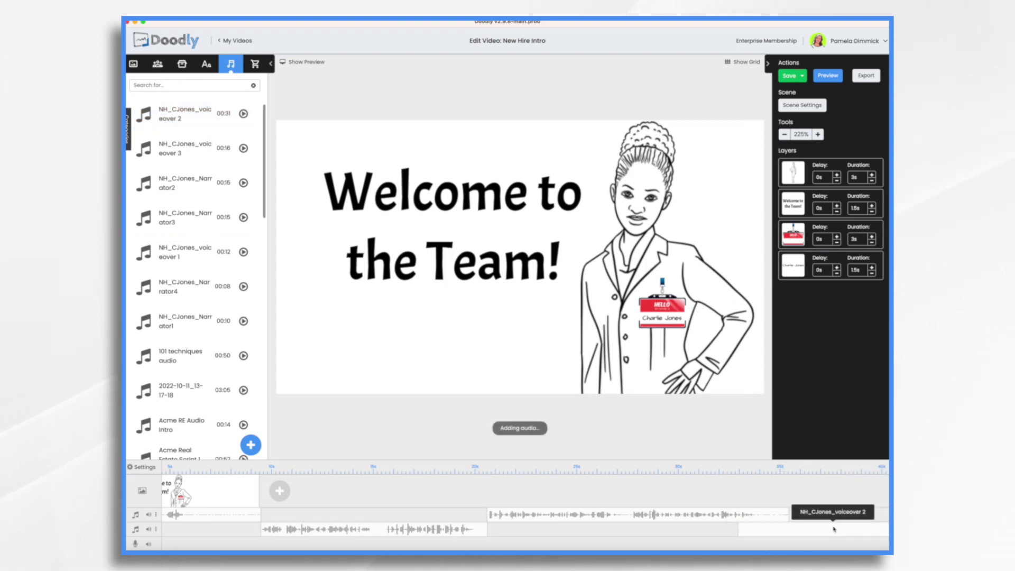
Step: Reposition the voiceover 2 clip along the timeline, moving it between audio tracks
{"action": "scroll", "coordinate": [834, 528], "scroll_direction": "right", "scroll_amount": 5}
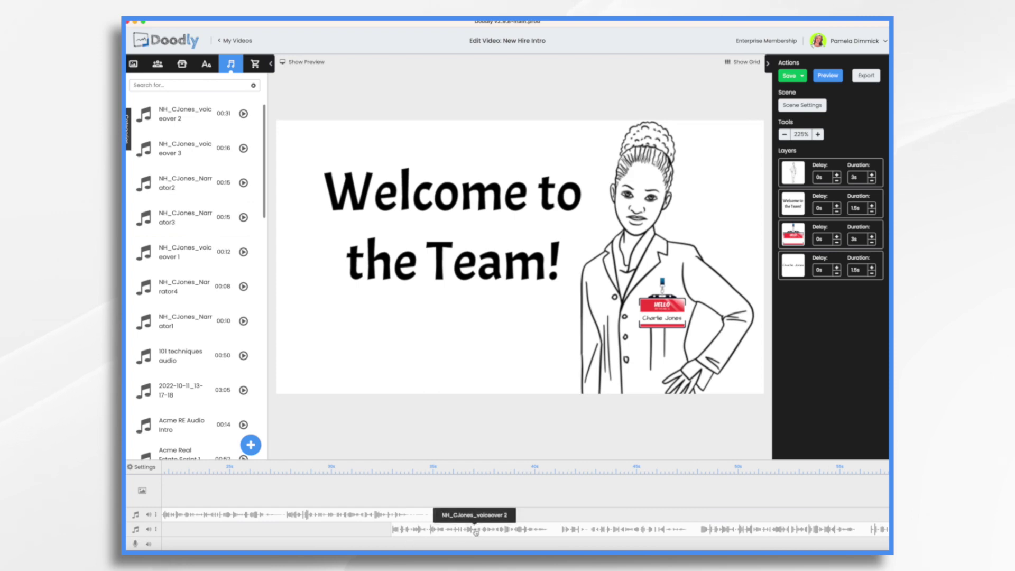
{"action": "left_click_drag", "start_coordinate": [476, 532], "coordinate": [508, 531]}
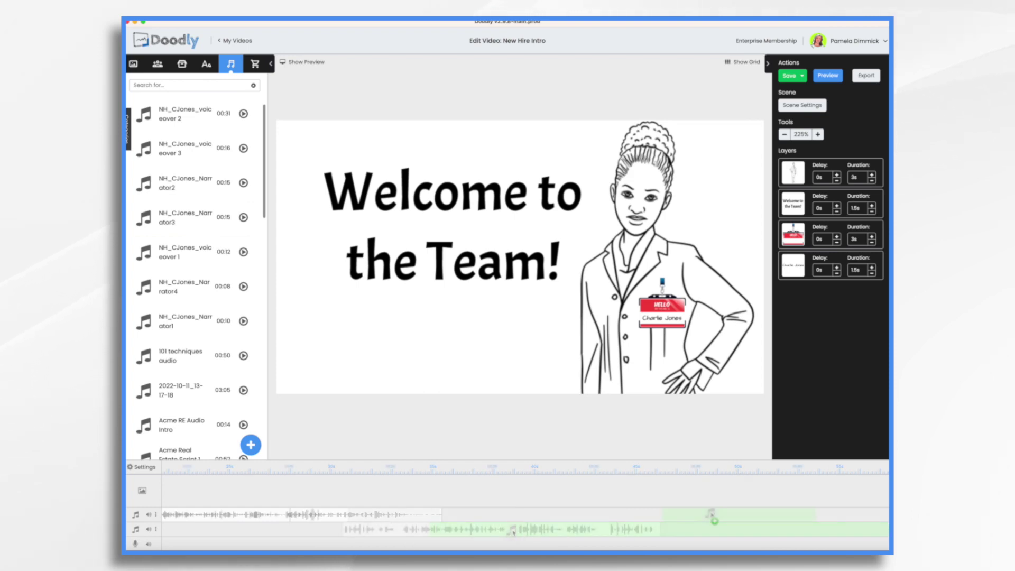
{"action": "left_click_drag", "start_coordinate": [711, 517], "coordinate": [711, 517]}
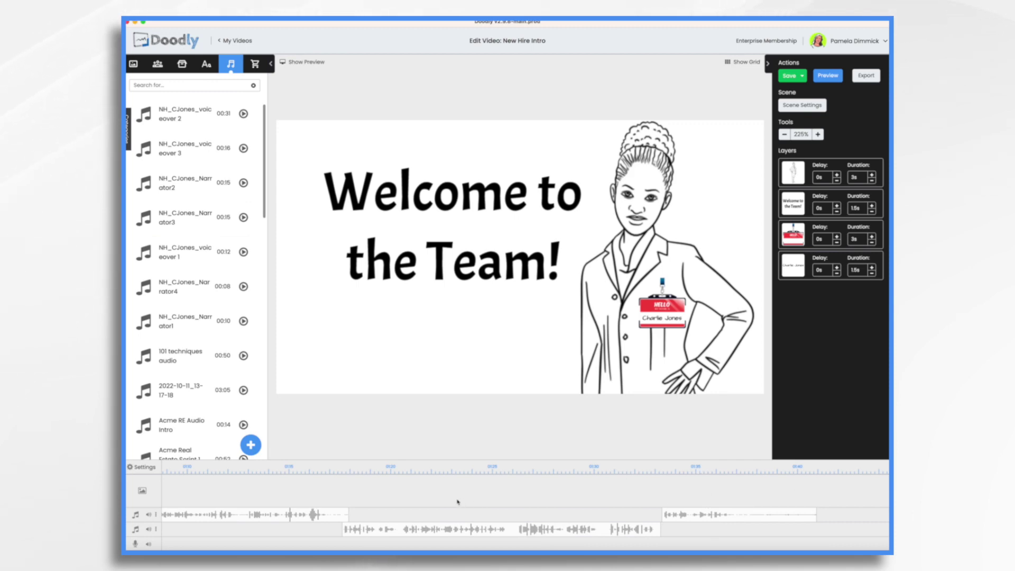
{"action": "scroll", "coordinate": [458, 501], "scroll_direction": "right", "scroll_amount": 15}
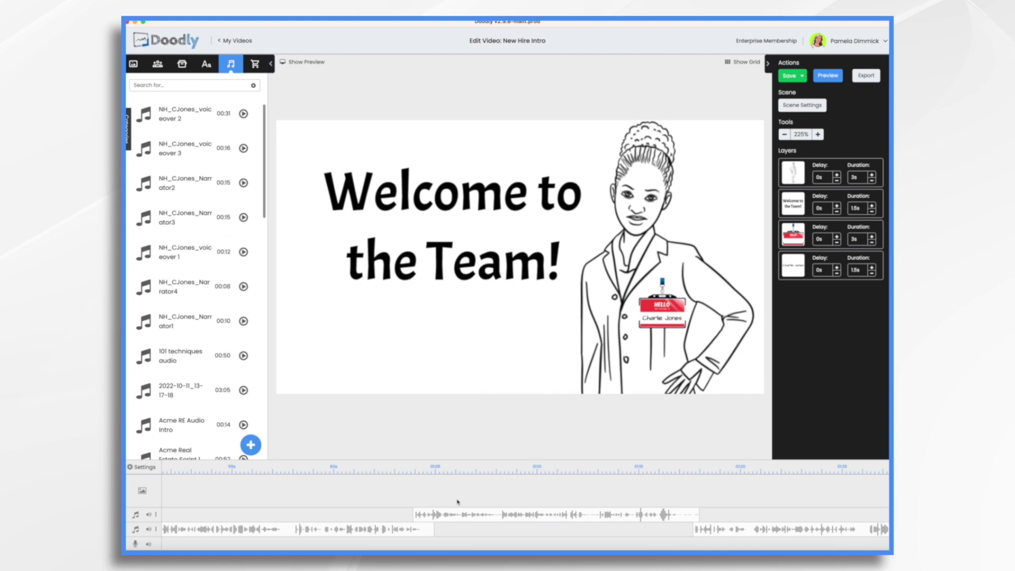
{"action": "scroll", "coordinate": [458, 501], "scroll_direction": "left", "scroll_amount": 15}
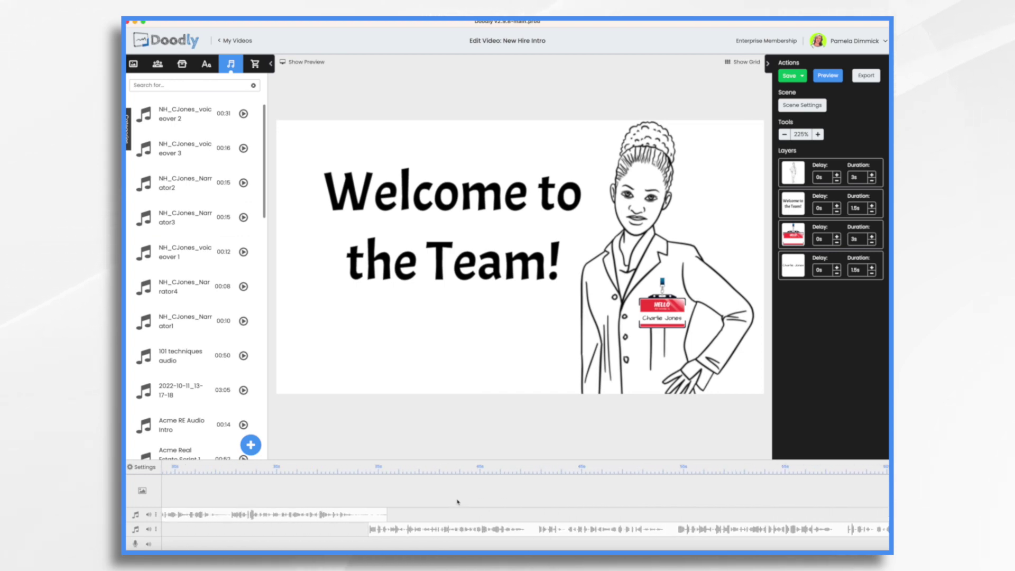
{"action": "scroll", "coordinate": [458, 501], "scroll_direction": "left", "scroll_amount": 2}
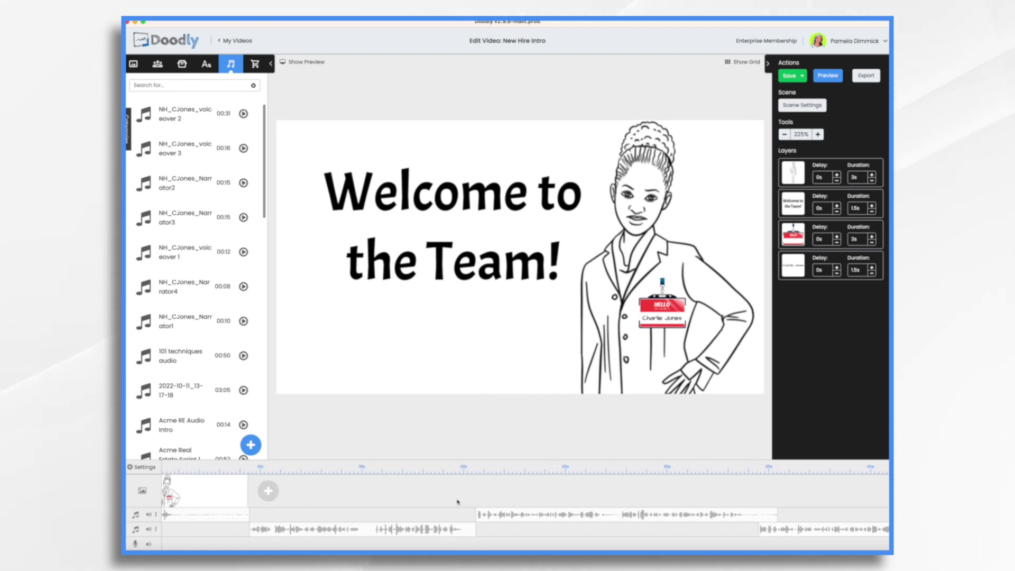
{"action": "scroll", "coordinate": [411, 523], "scroll_direction": "left", "scroll_amount": 3}
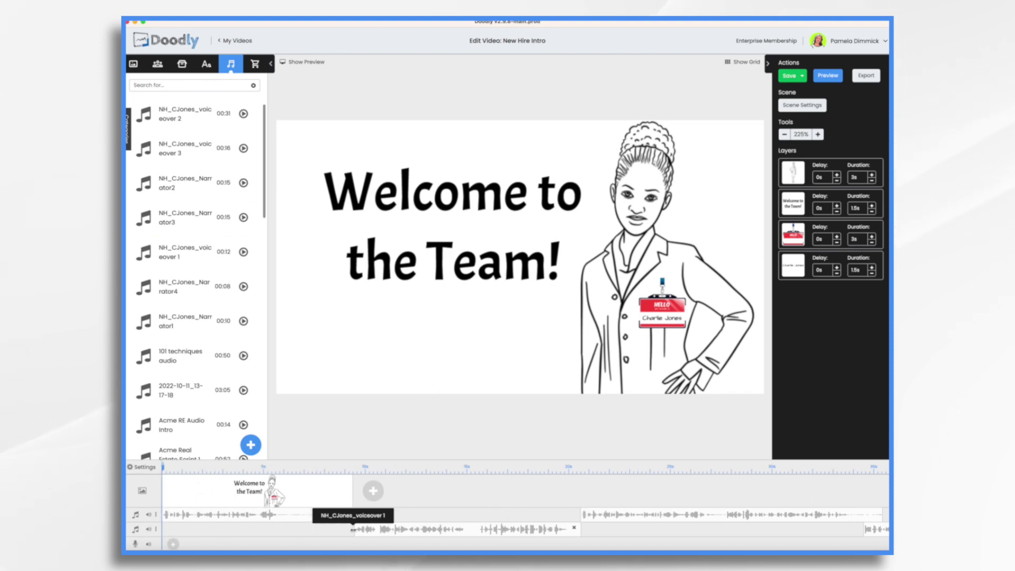
Step: Adjust the voiceover on track 2, then trim Narrator1's end and move it later
{"action": "left_click_drag", "start_coordinate": [408, 534], "coordinate": [402, 531]}
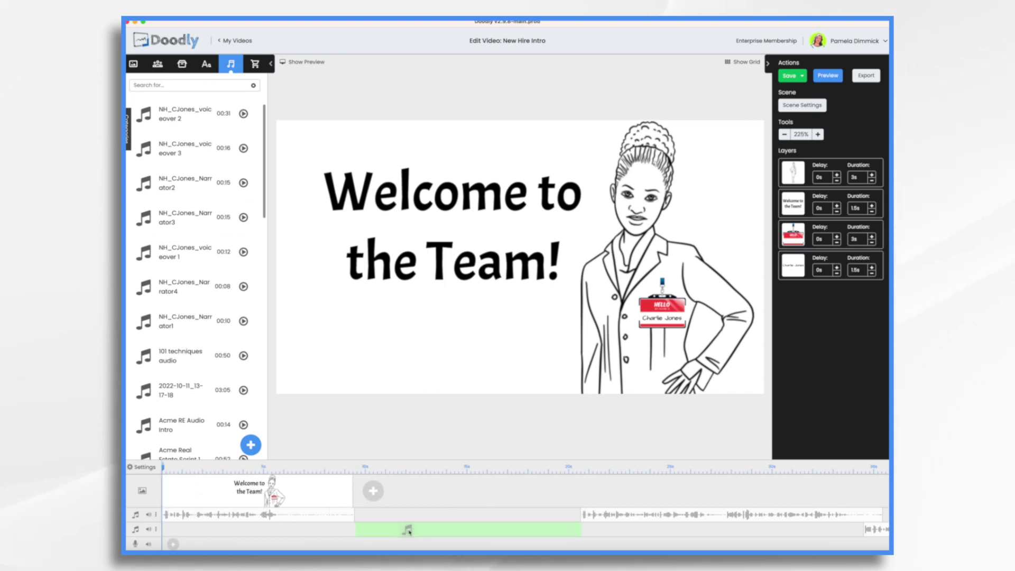
{"action": "left_click_drag", "start_coordinate": [250, 520], "coordinate": [254, 519]}
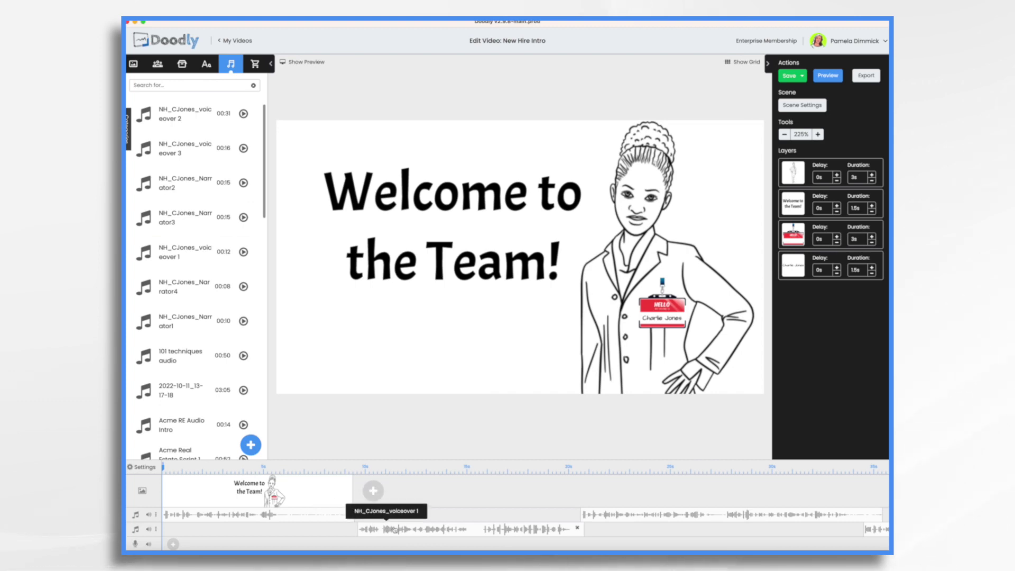
{"action": "left_click_drag", "start_coordinate": [412, 531], "coordinate": [388, 529]}
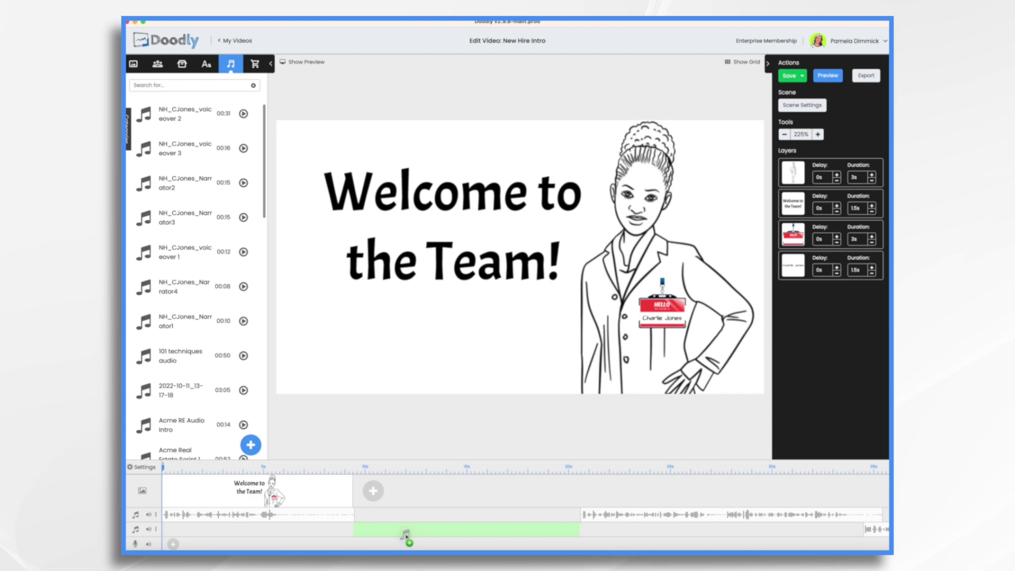
{"action": "left_click_drag", "start_coordinate": [406, 536], "coordinate": [405, 534]}
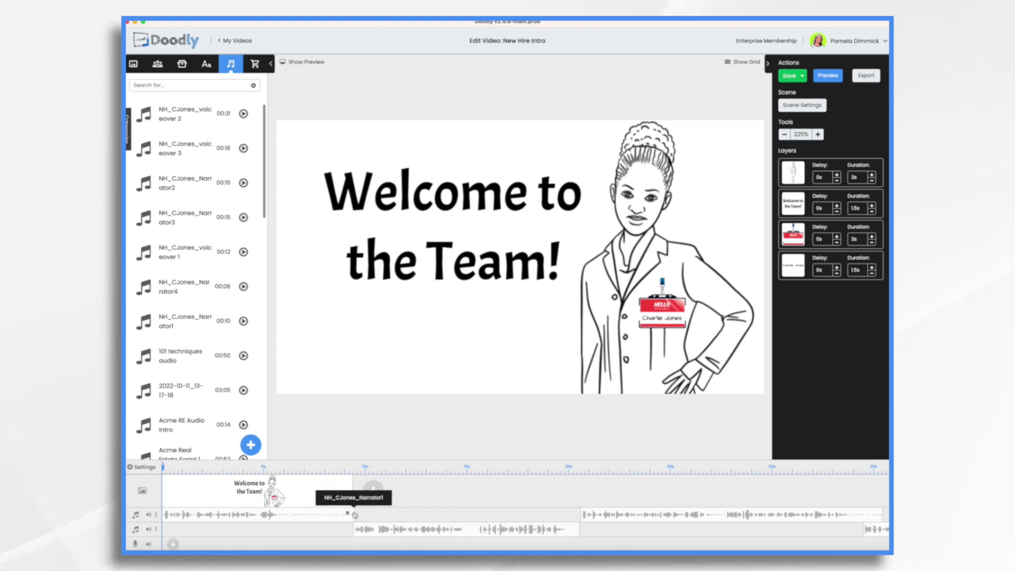
{"action": "left_click_drag", "start_coordinate": [354, 514], "coordinate": [282, 513]}
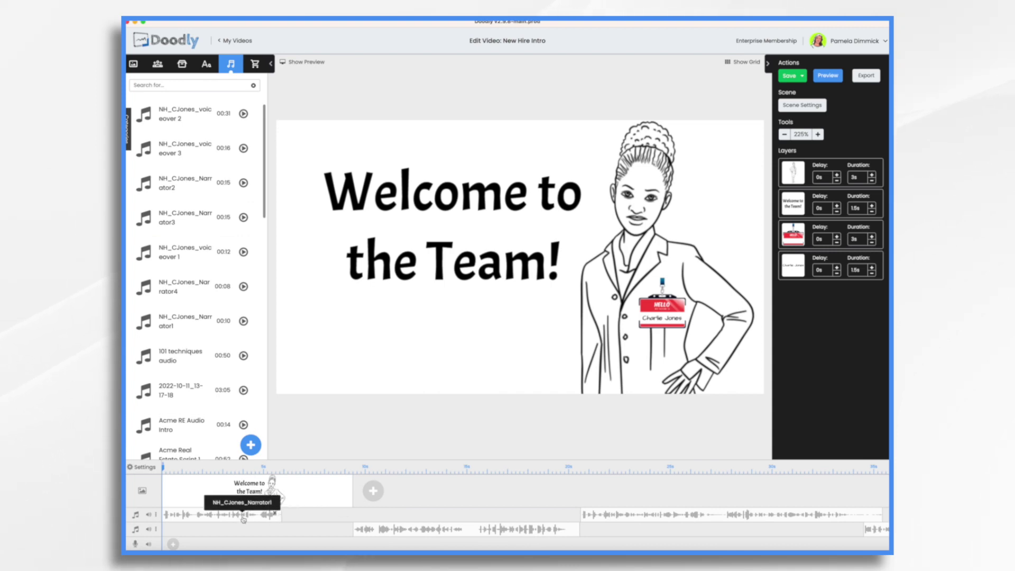
{"action": "left_click_drag", "start_coordinate": [243, 519], "coordinate": [630, 517]}
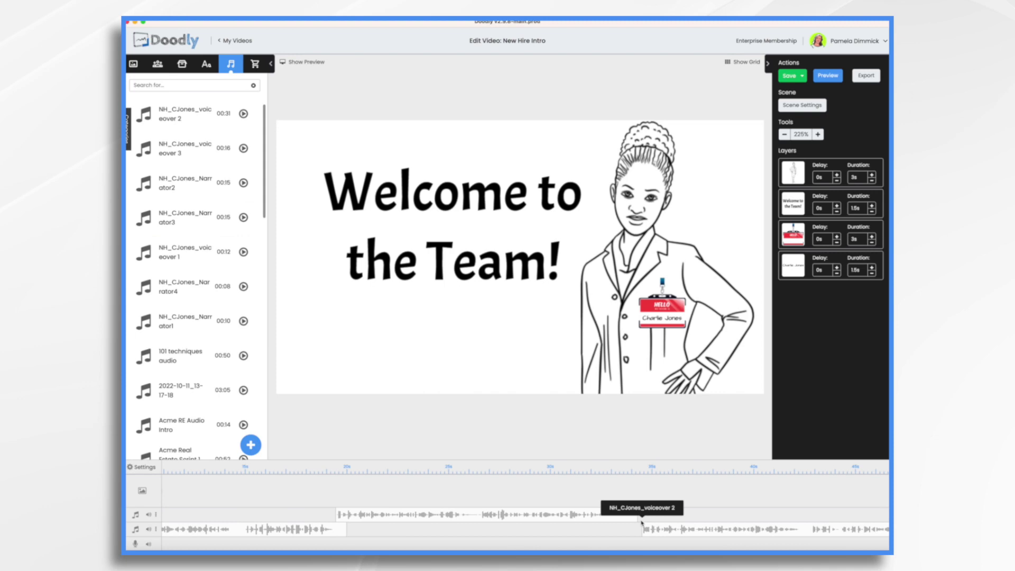
Step: Save, upload Acme Inc.gif as a prop, place it in the scene, and move its layer to the top
{"action": "left_click", "coordinate": [182, 64]}
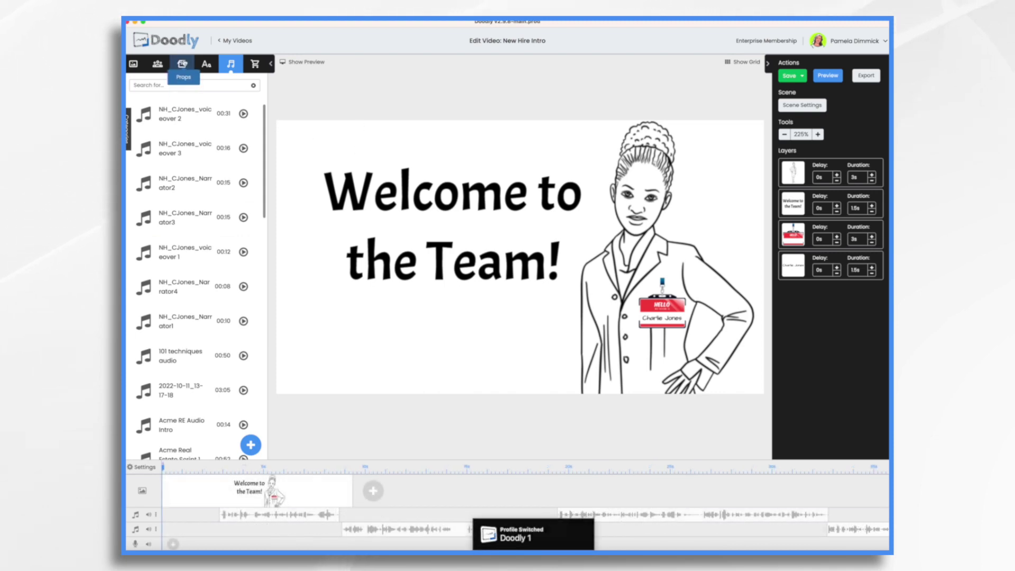
{"action": "key", "text": "ctrl+s"}
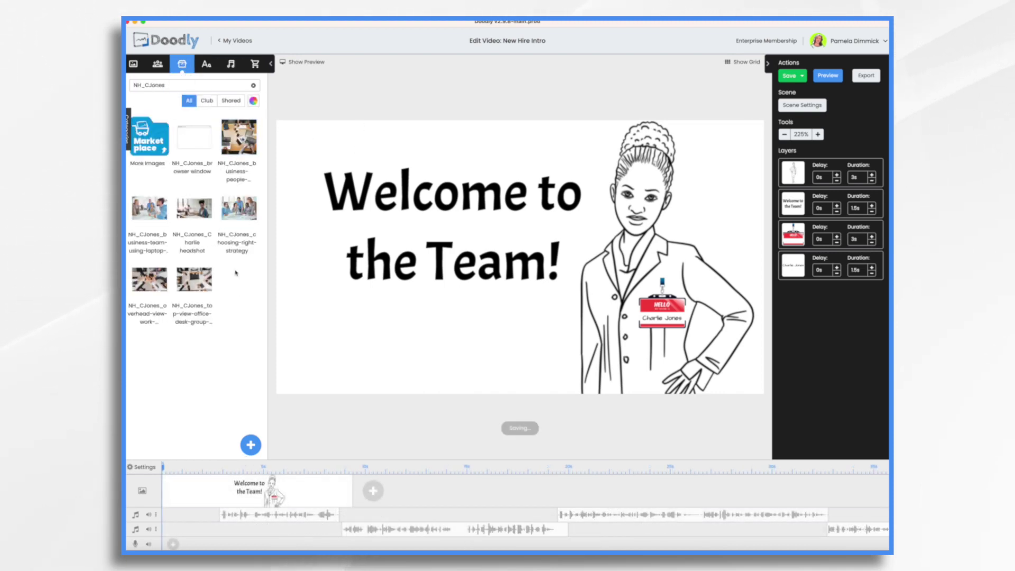
{"action": "left_click", "coordinate": [254, 446]}
{"action": "left_click_drag", "start_coordinate": [391, 189], "coordinate": [531, 286]}
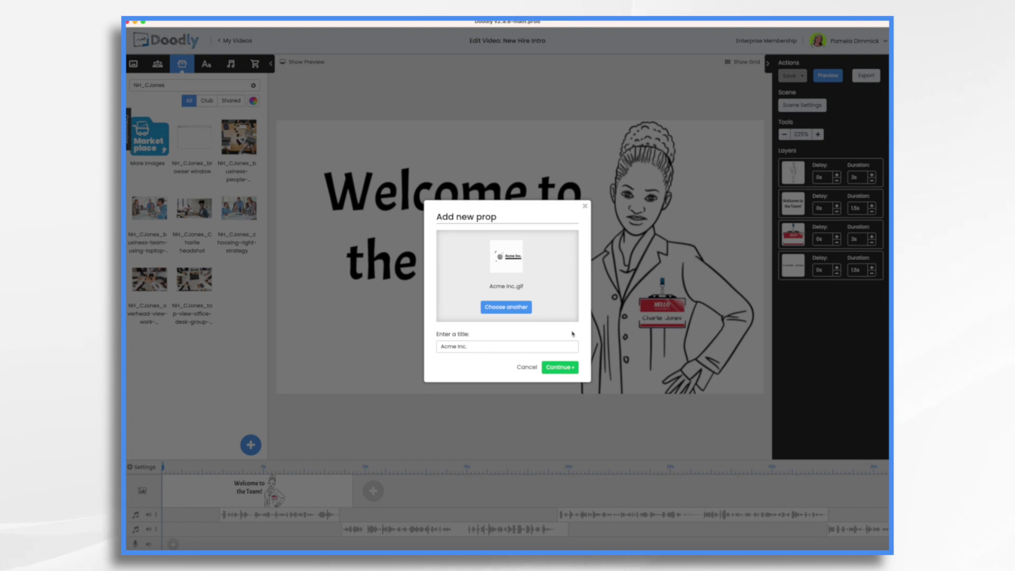
{"action": "left_click", "coordinate": [567, 370]}
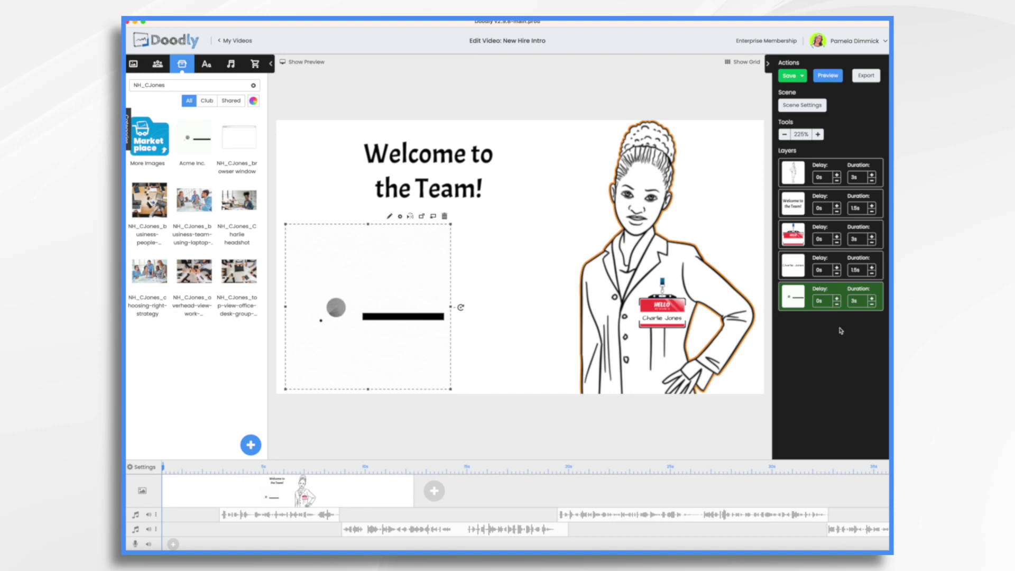
{"action": "left_click_drag", "start_coordinate": [799, 300], "coordinate": [794, 175]}
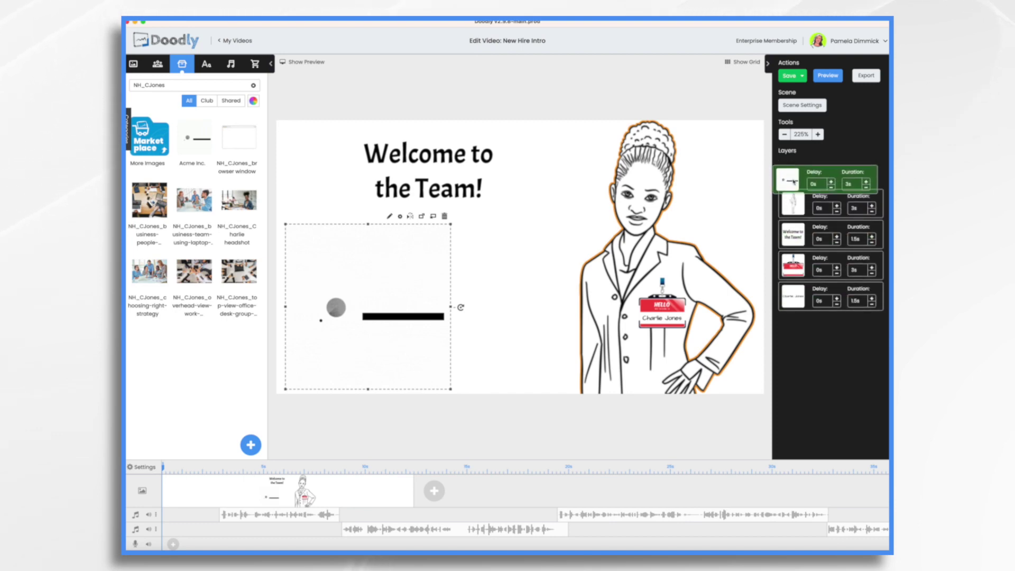
Step: Move the 'Welcome to the Team!' layer to the top, then preview the scene
{"action": "left_click_drag", "start_coordinate": [793, 228], "coordinate": [793, 175]}
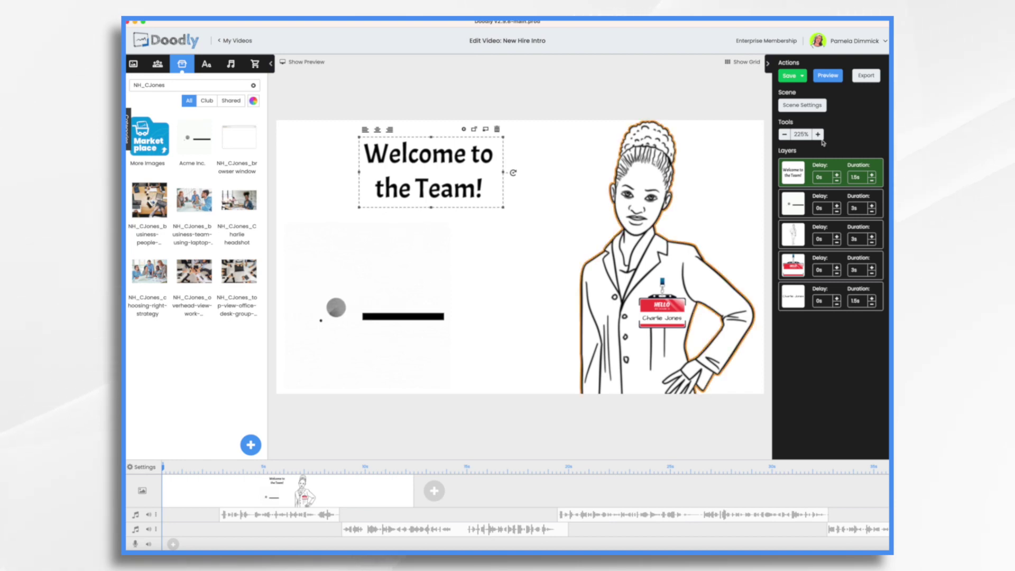
{"action": "left_click", "coordinate": [831, 76]}
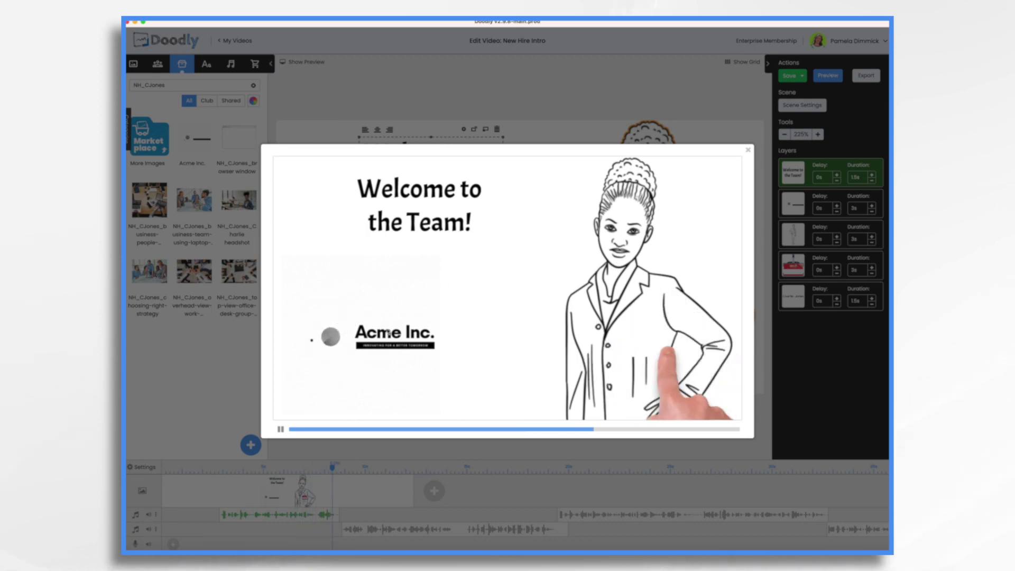
{"action": "left_click", "coordinate": [748, 151]}
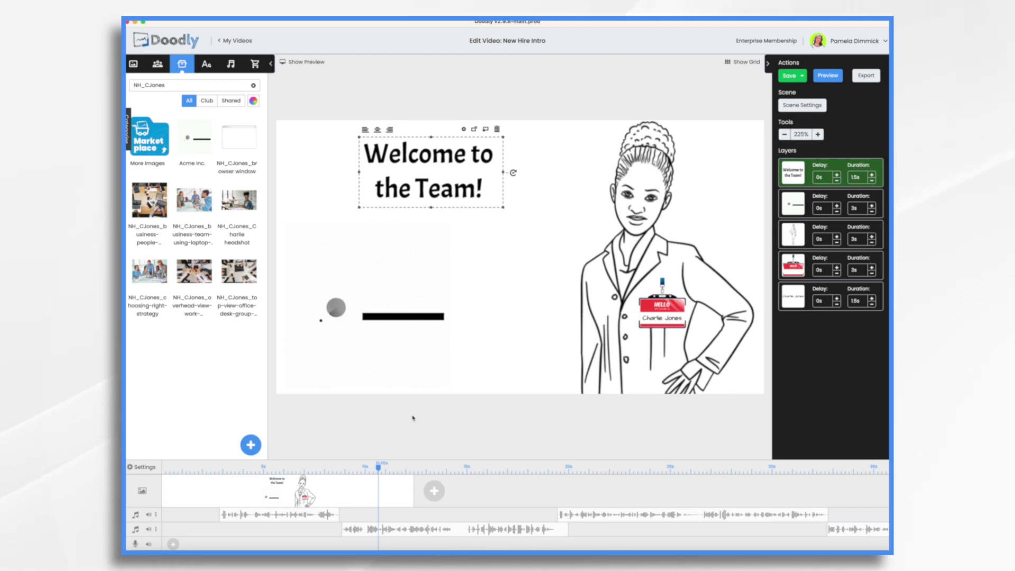
Step: Set Erase mode to Off in the whole video's settings
{"action": "left_click", "coordinate": [387, 308]}
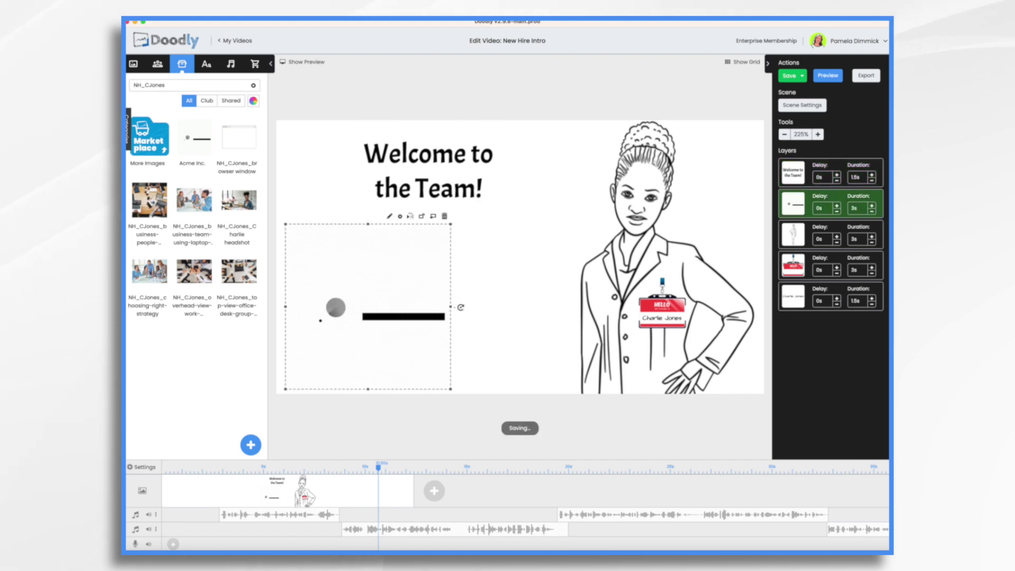
{"action": "left_click", "coordinate": [142, 468]}
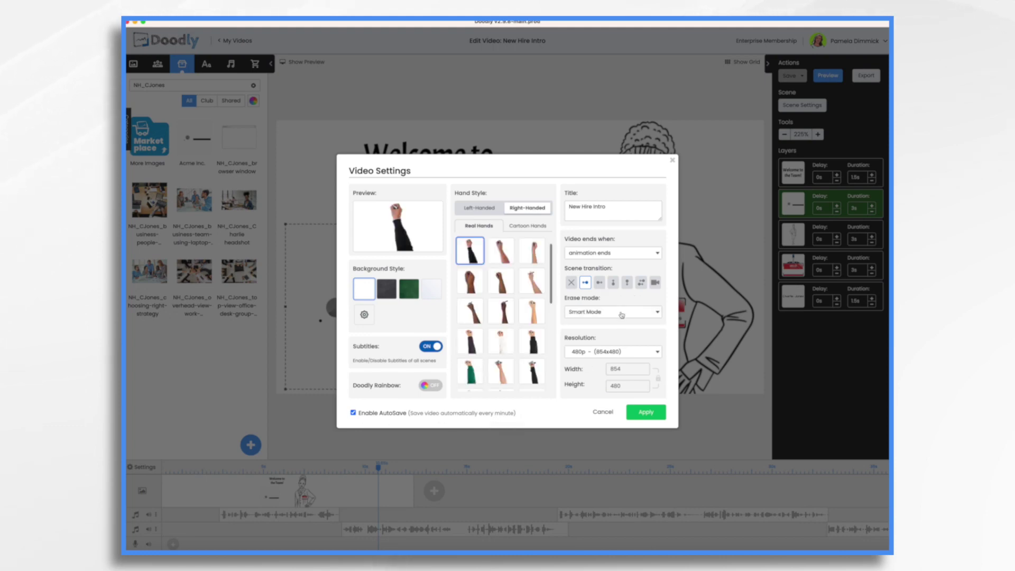
{"action": "left_click", "coordinate": [621, 314]}
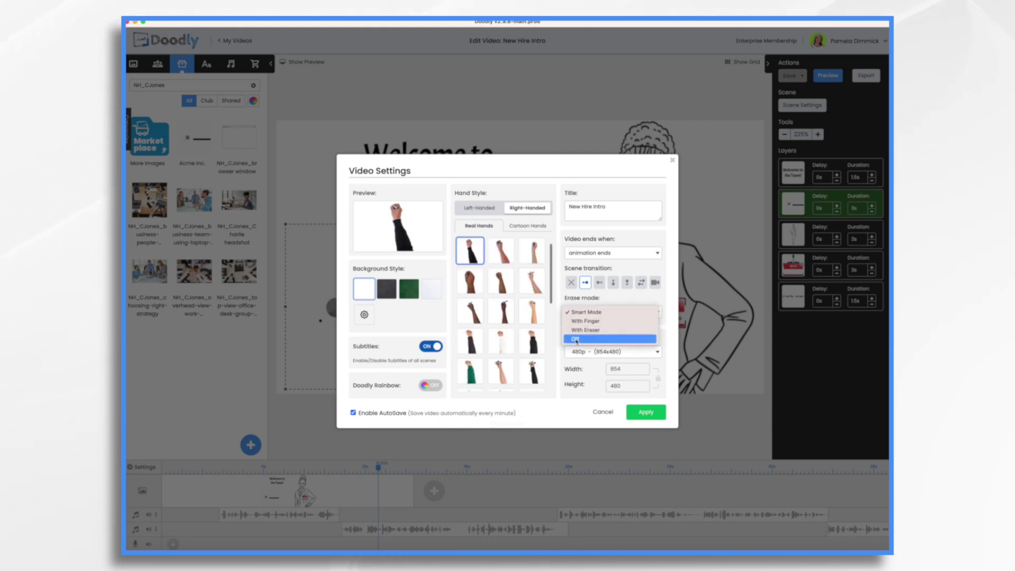
{"action": "left_click", "coordinate": [586, 341]}
{"action": "left_click", "coordinate": [648, 413]}
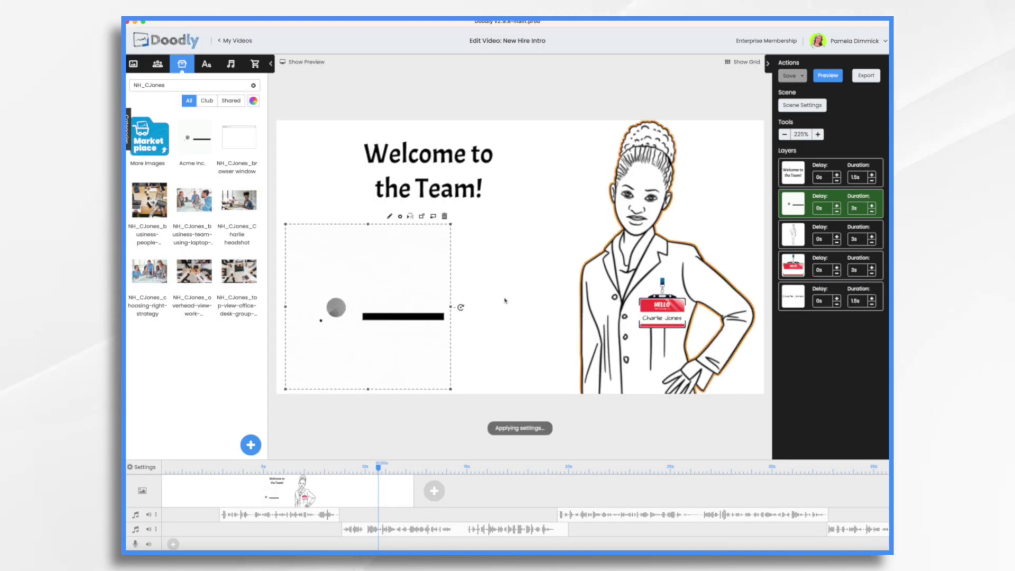
Step: Give the Acme Inc. logo a Fade reveal mode and save the asset
{"action": "left_click", "coordinate": [390, 218]}
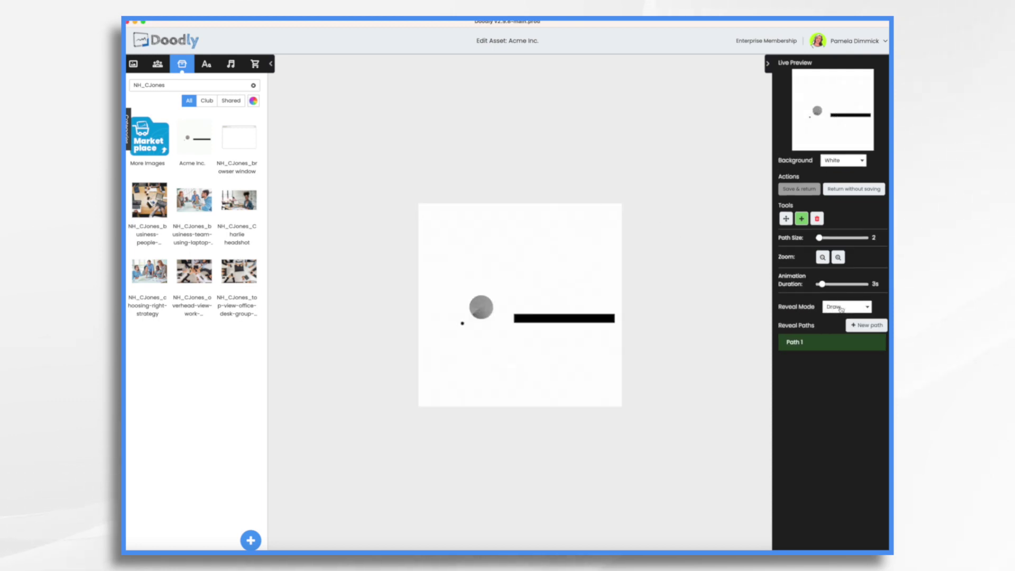
{"action": "left_click", "coordinate": [845, 308]}
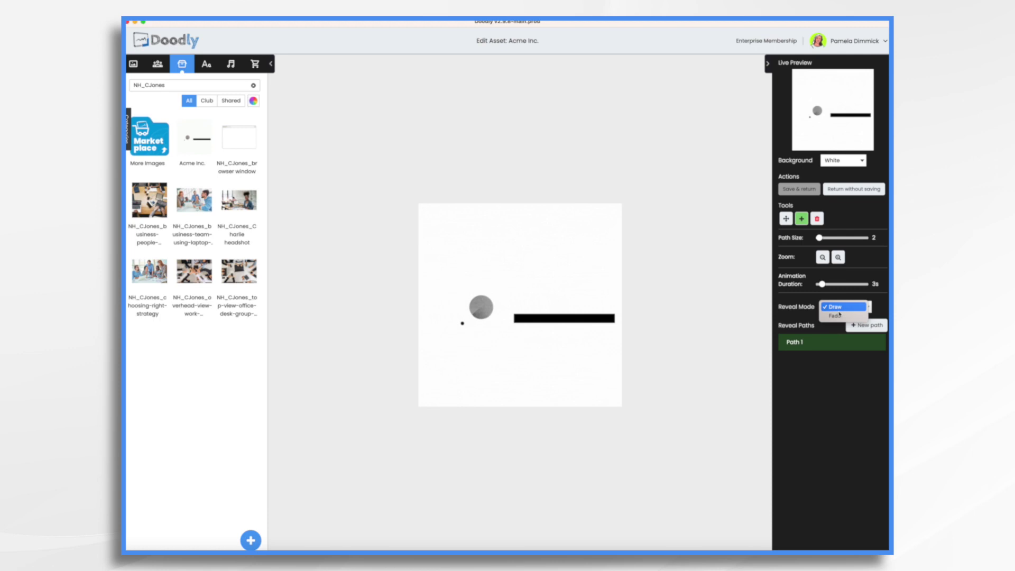
{"action": "left_click", "coordinate": [842, 315]}
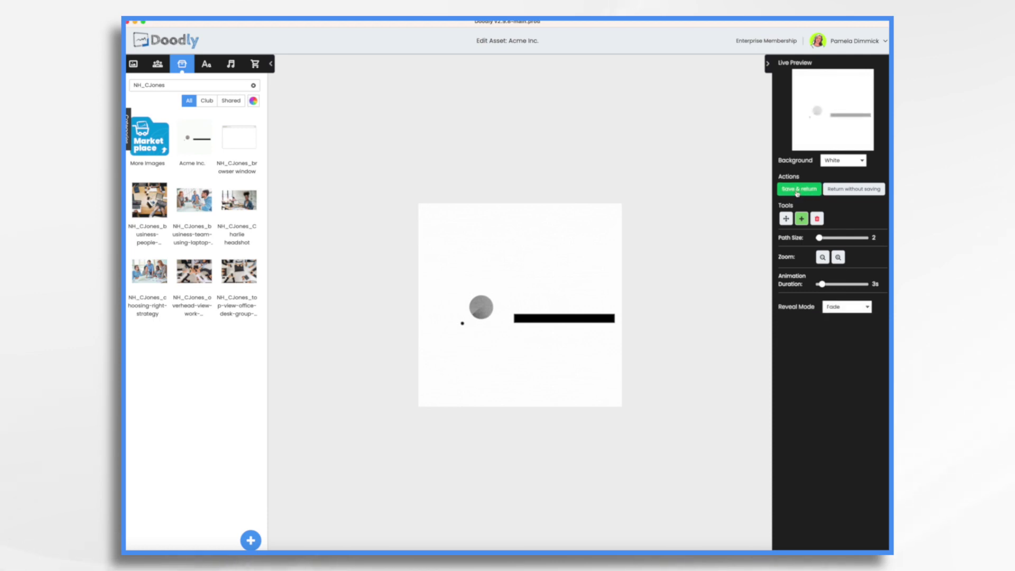
{"action": "left_click", "coordinate": [797, 191]}
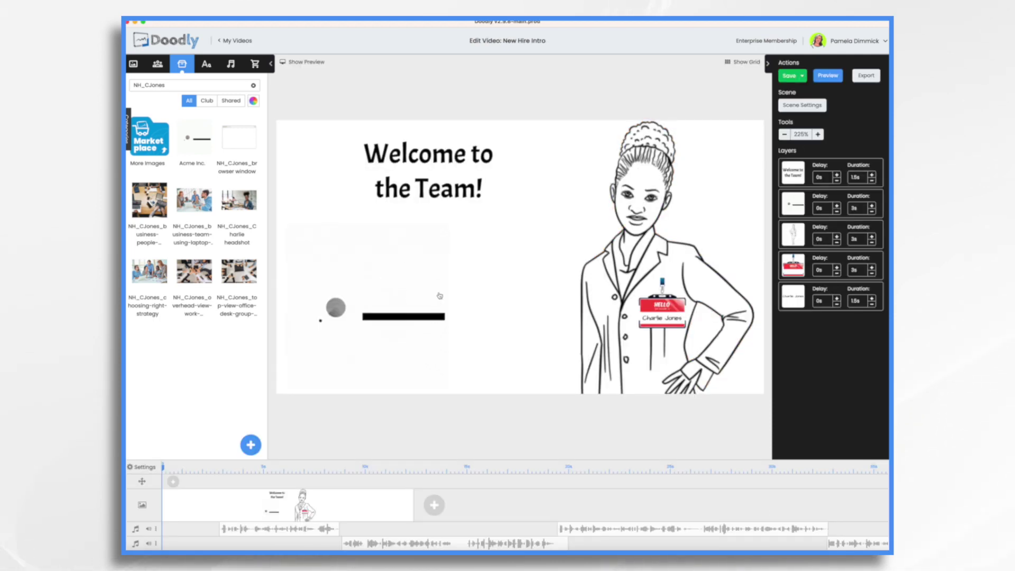
Step: Shorten the Acme Inc. logo's animation duration to 0.5s
{"action": "left_click", "coordinate": [440, 296]}
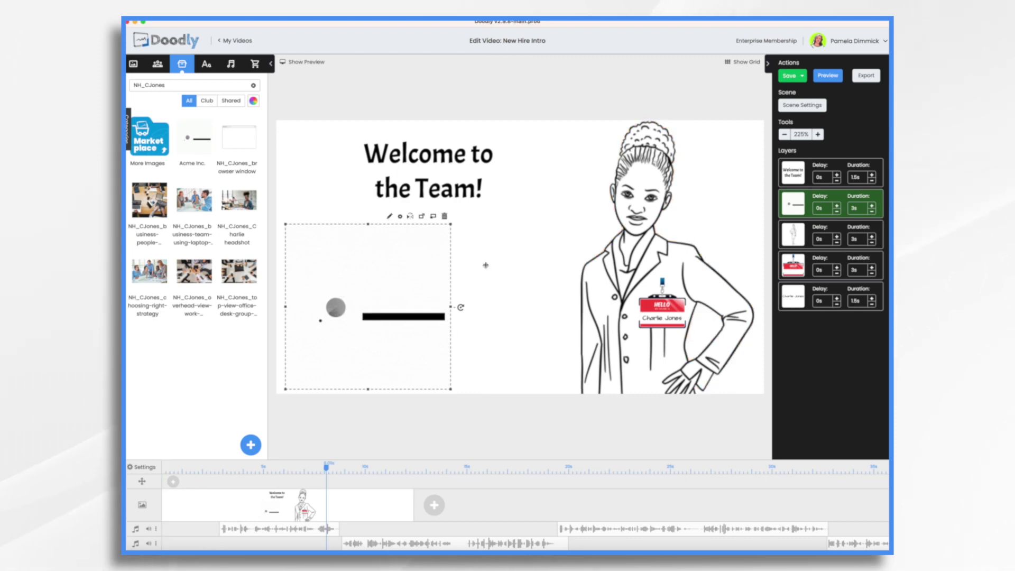
{"action": "left_click", "coordinate": [873, 211]}
{"action": "left_click", "coordinate": [873, 212]}
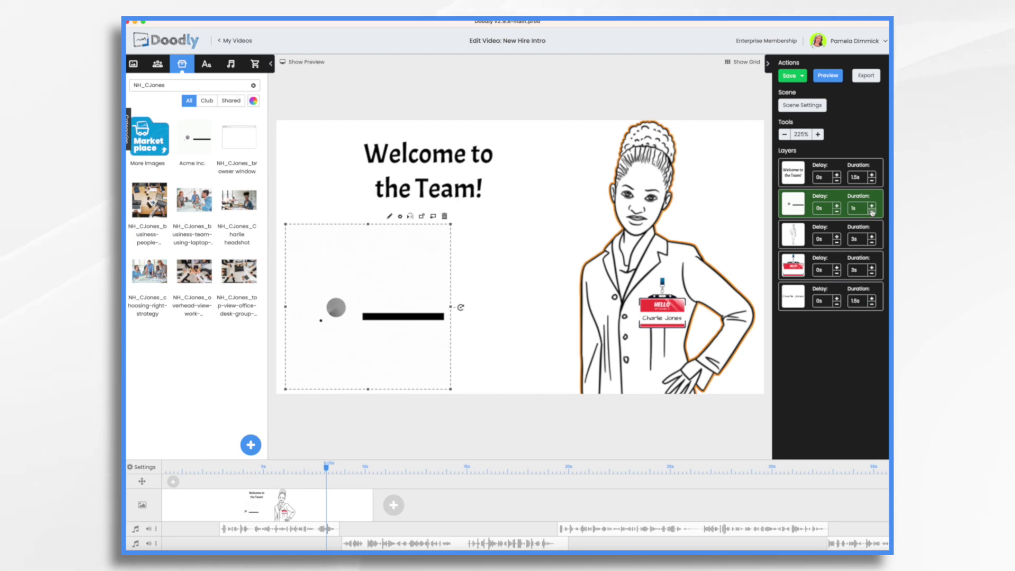
{"action": "left_click", "coordinate": [873, 212]}
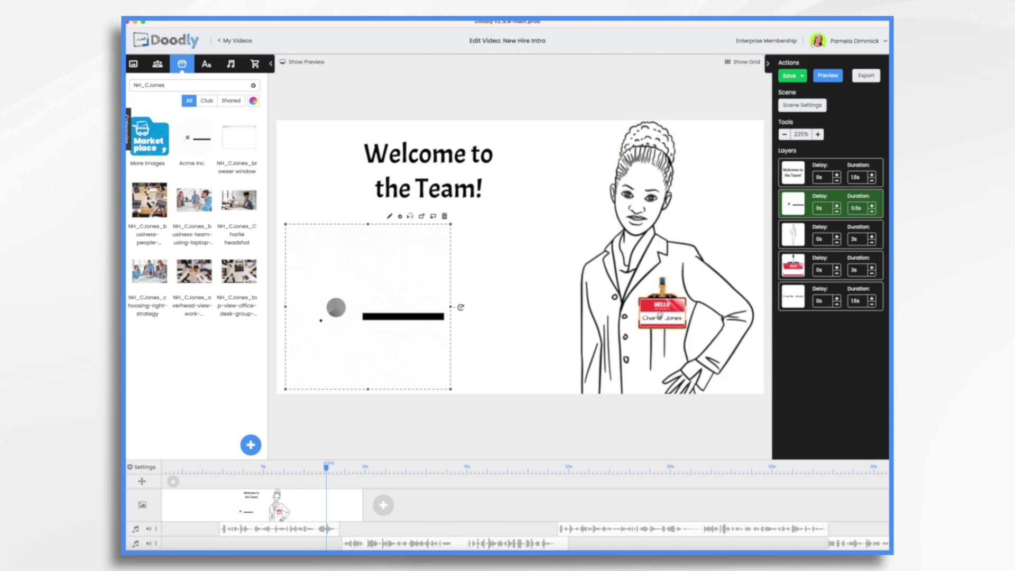
Step: Set the nametag's reveal mode to Fade and cut its duration to 0.5s
{"action": "left_click", "coordinate": [662, 306]}
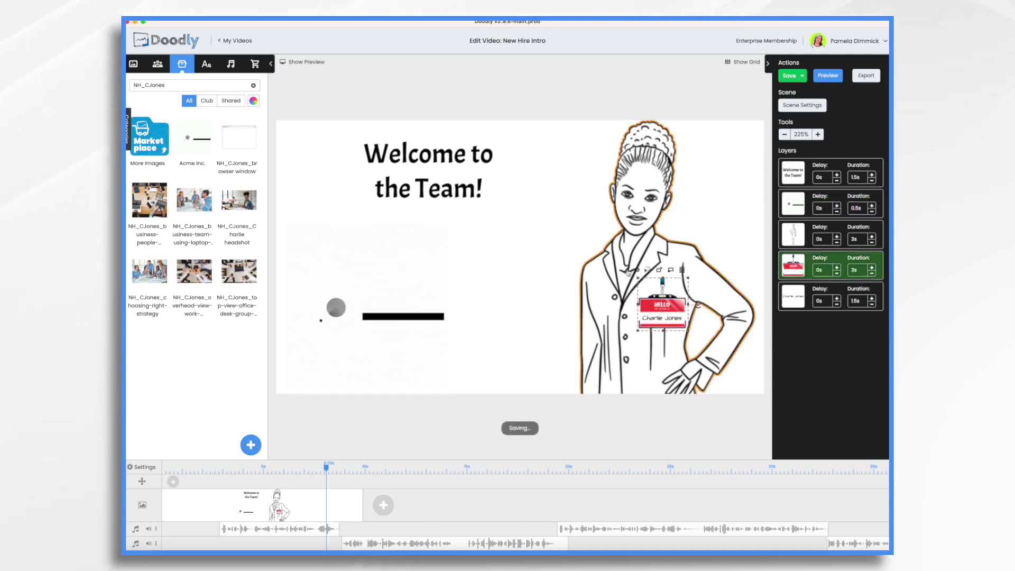
{"action": "double_click", "coordinate": [662, 306]}
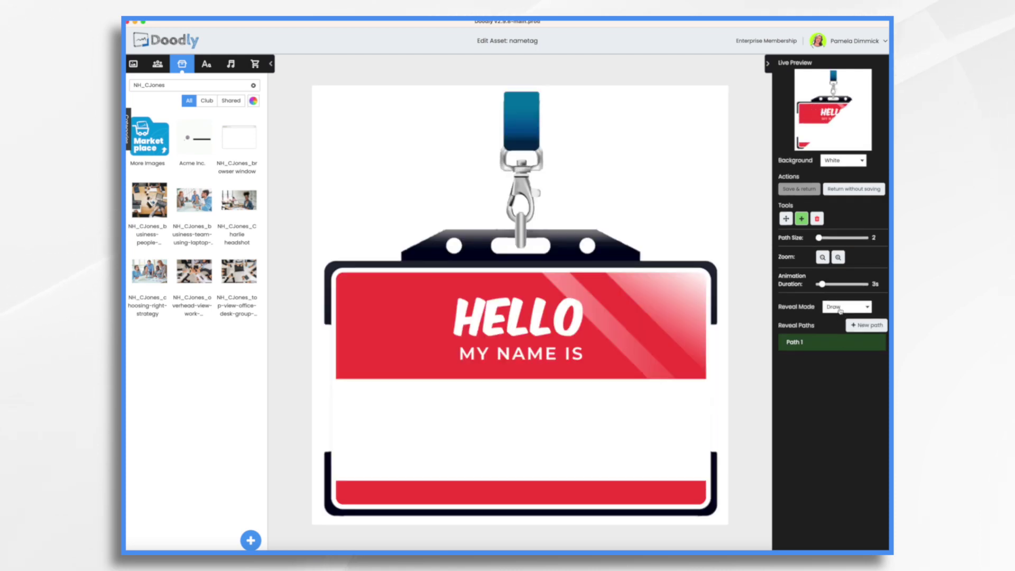
{"action": "left_click", "coordinate": [840, 307]}
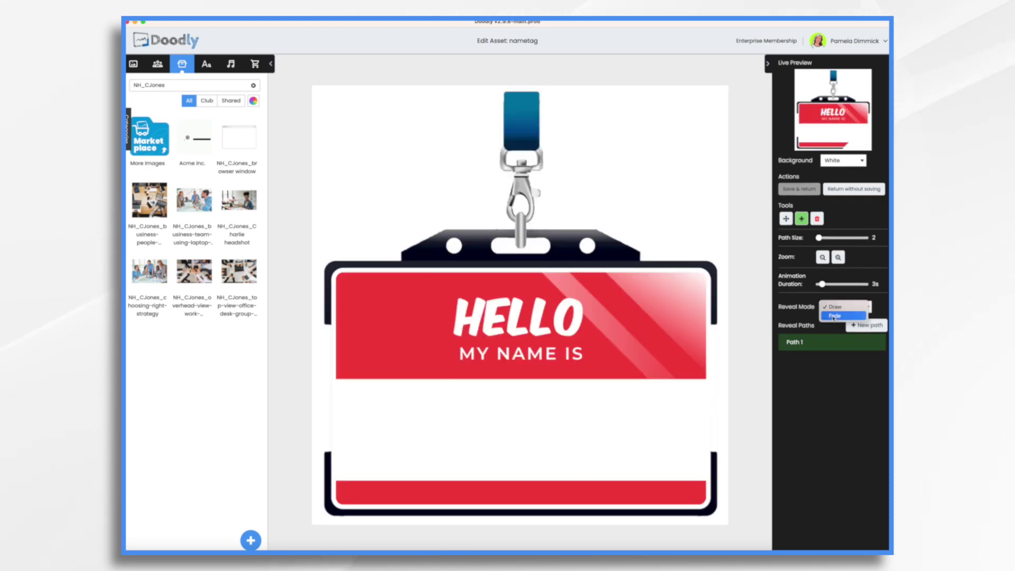
{"action": "left_click", "coordinate": [839, 319]}
{"action": "left_click", "coordinate": [798, 189]}
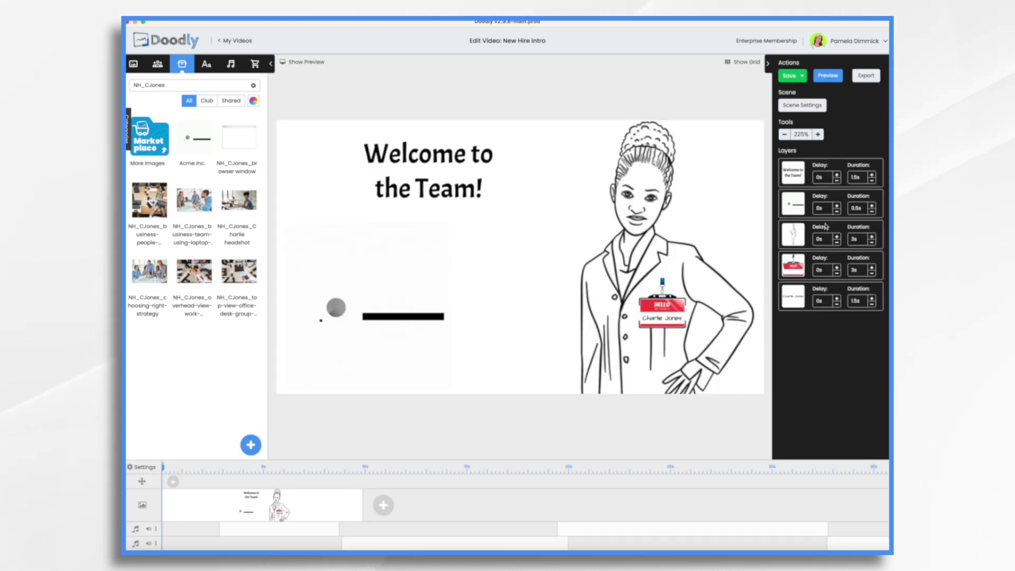
{"action": "left_click", "coordinate": [872, 273]}
{"action": "left_click", "coordinate": [872, 273]}
{"action": "left_click", "coordinate": [871, 273]}
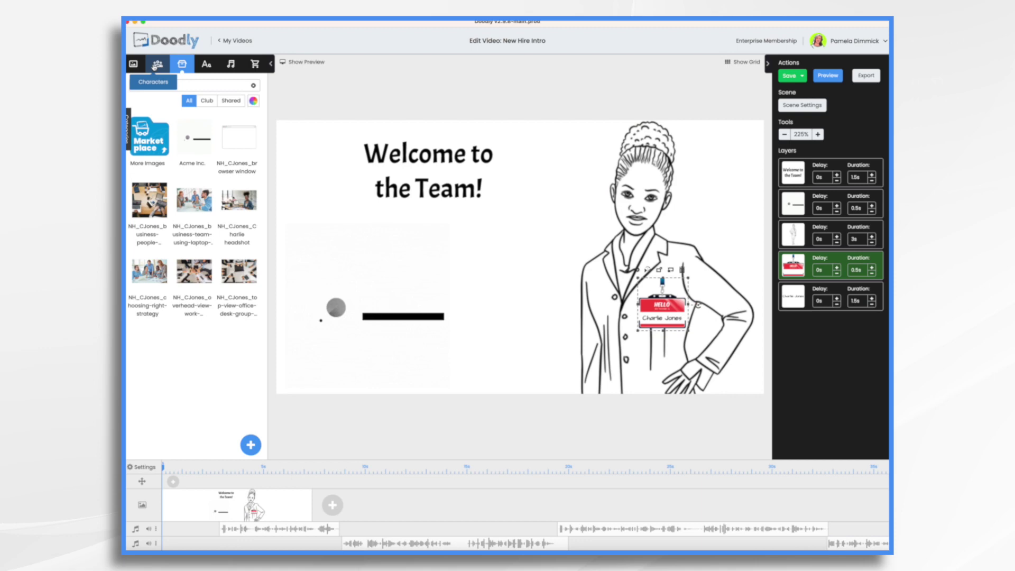
Step: Preview the welcome scene, then drag voiceover 1 slightly earlier on its audio track
{"action": "left_click", "coordinate": [156, 68]}
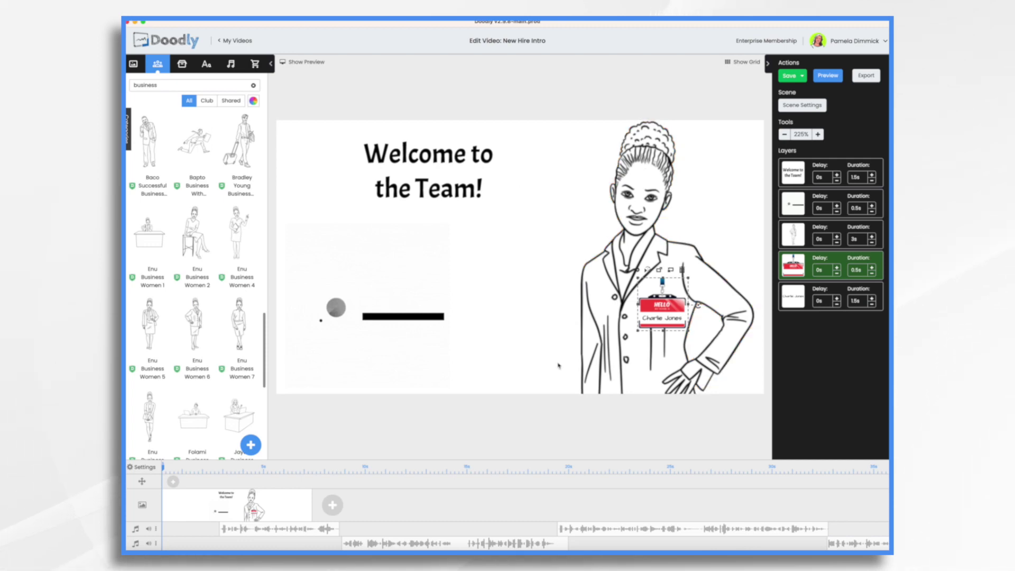
{"action": "left_click", "coordinate": [829, 77]}
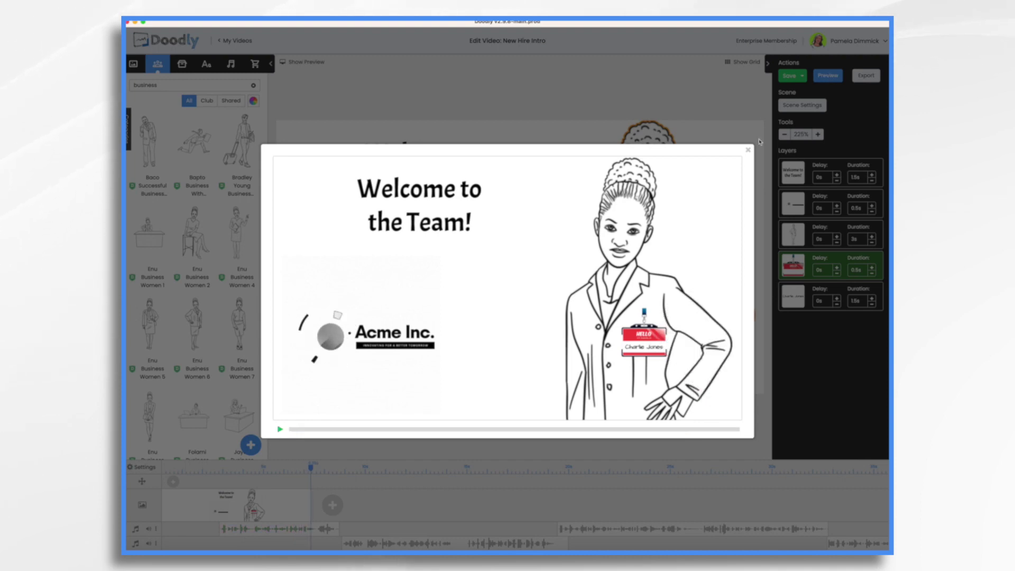
{"action": "left_click", "coordinate": [747, 151]}
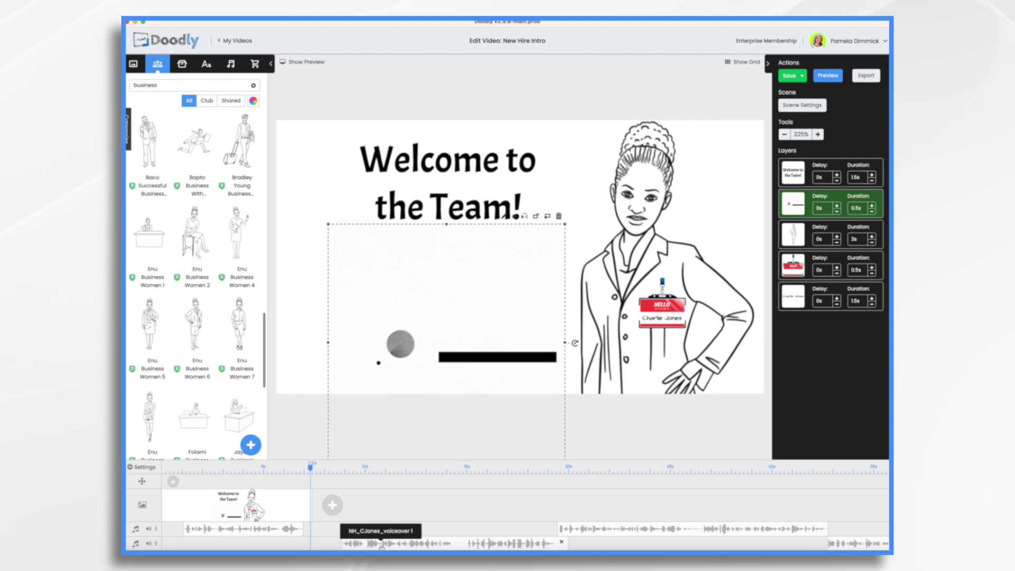
{"action": "mouse_move", "coordinate": [372, 543]}
{"action": "left_mouse_down"}
{"action": "mouse_move", "coordinate": [365, 546]}
{"action": "mouse_move", "coordinate": [362, 529]}
{"action": "left_mouse_up"}
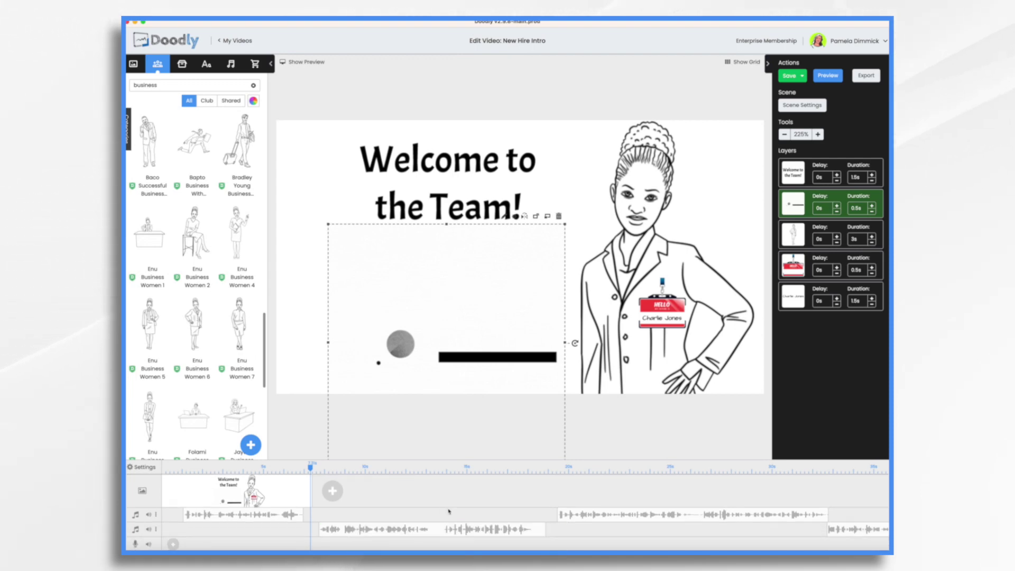
Step: Add a new blank scene and place the new hire's headshot photo in it
{"action": "left_click", "coordinate": [333, 491]}
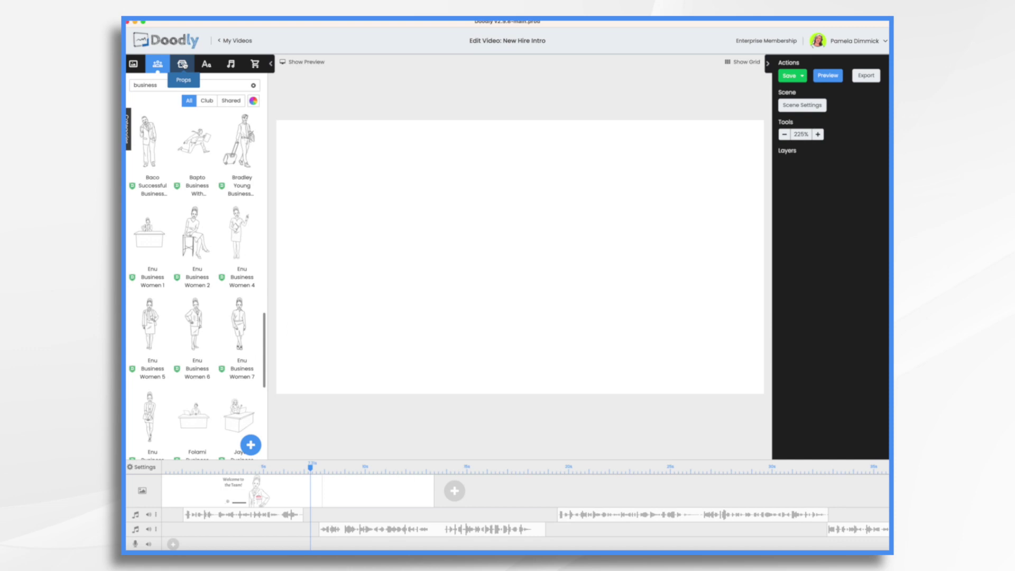
{"action": "left_click", "coordinate": [182, 65]}
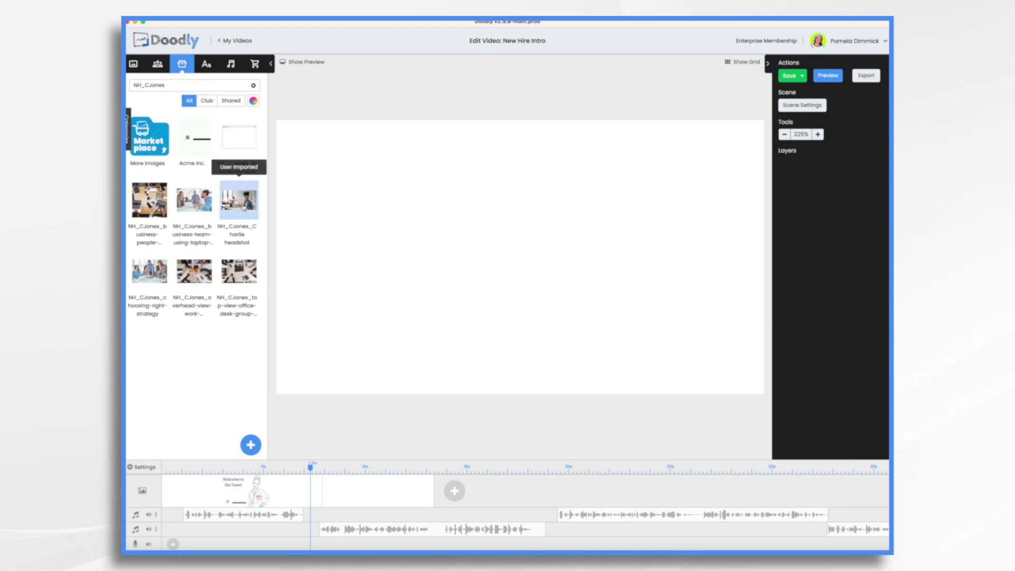
{"action": "left_click_drag", "start_coordinate": [235, 202], "coordinate": [565, 265]}
{"action": "left_click_drag", "start_coordinate": [583, 181], "coordinate": [584, 181]}
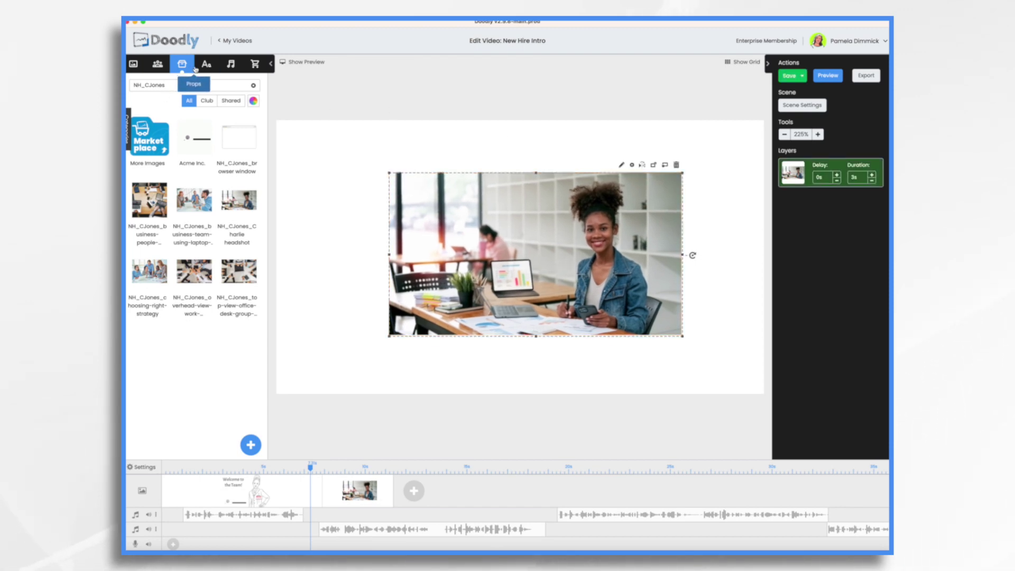
Step: Search assets for 'frame' and add a hatched frame, enlarged to surround the photo
{"action": "left_click", "coordinate": [190, 87]}
{"action": "key", "text": "BackSpace"}
{"action": "key", "text": "BackSpace"}
{"action": "key", "text": "BackSpace"}
{"action": "key", "text": "BackSpace"}
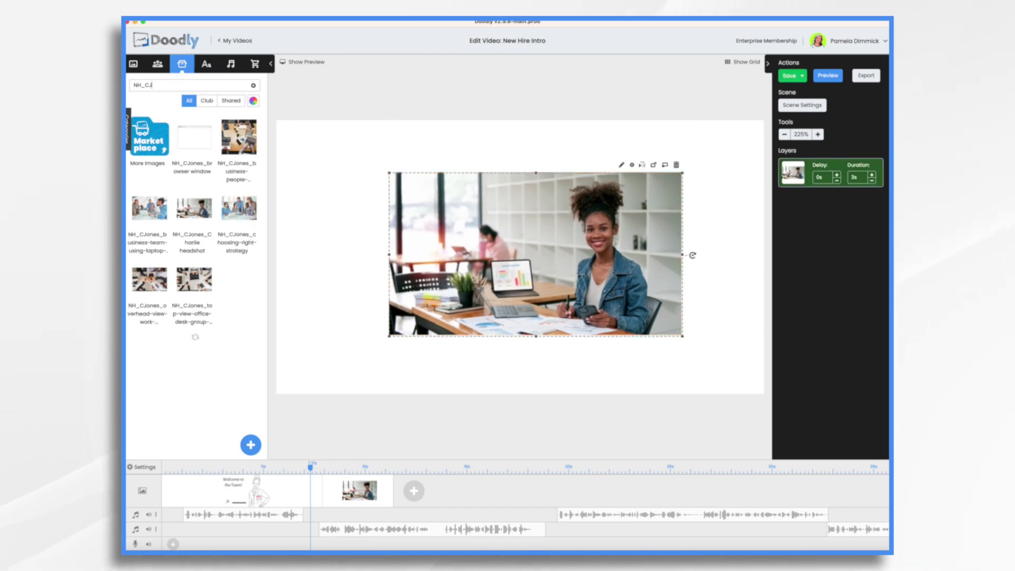
{"action": "key", "text": "BackSpace"}
{"action": "type", "text": "frame"}
{"action": "left_click_drag", "start_coordinate": [194, 137], "coordinate": [440, 225]}
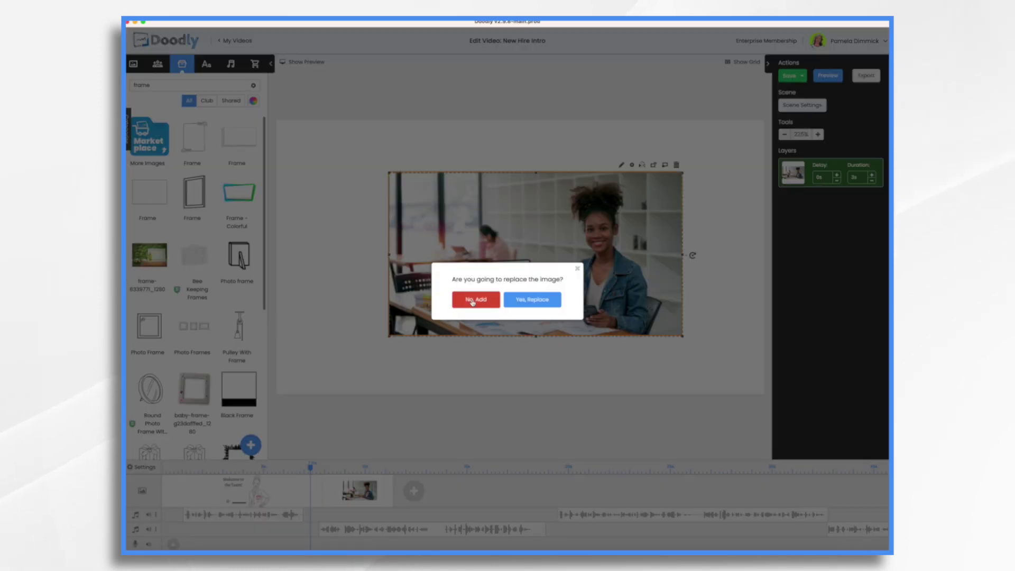
{"action": "left_click", "coordinate": [471, 296]}
{"action": "left_click_drag", "start_coordinate": [307, 203], "coordinate": [372, 228]}
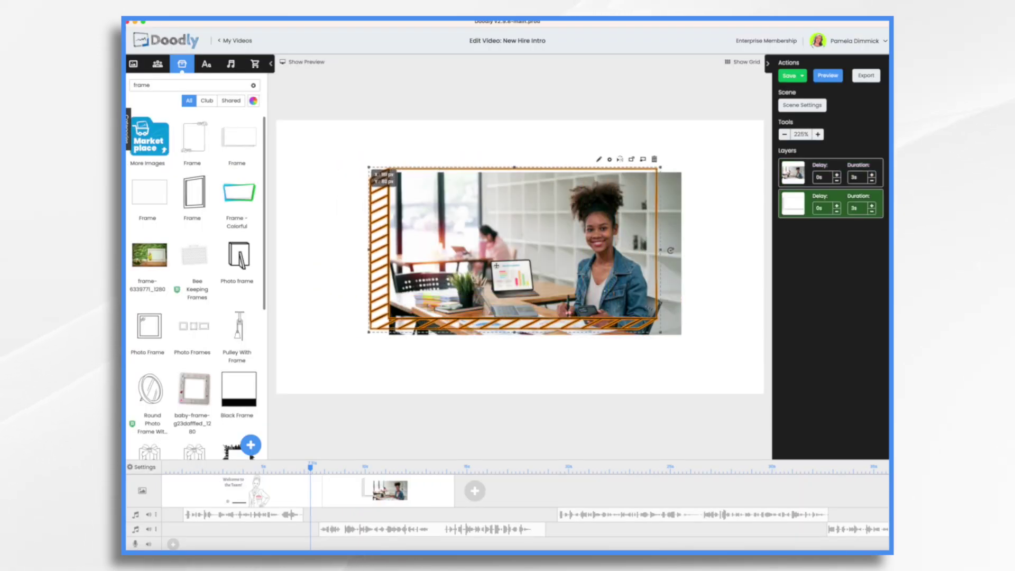
{"action": "left_click_drag", "start_coordinate": [649, 331], "coordinate": [708, 372]}
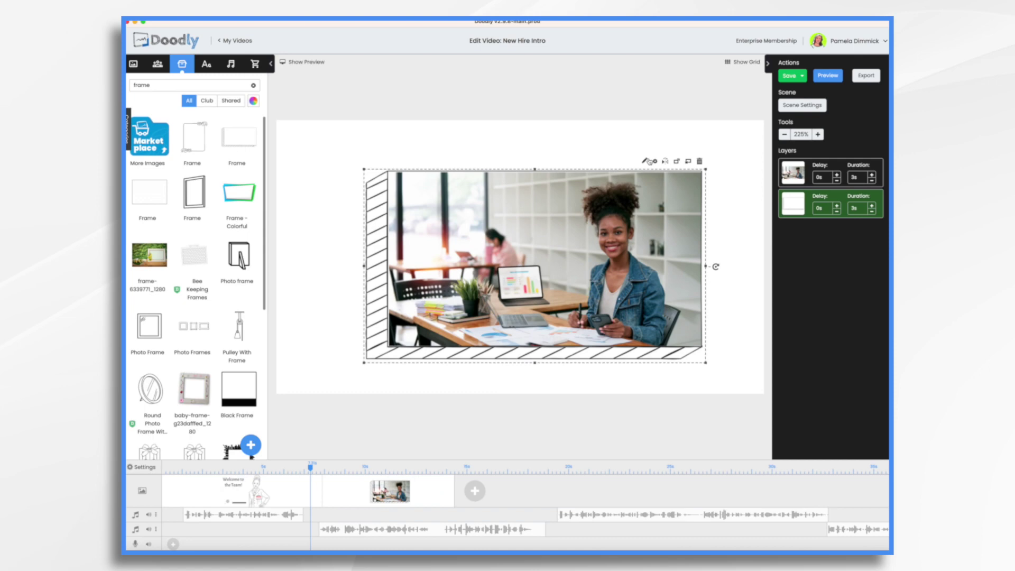
Step: Trace thicker reveal paths along the frame's edges and save them back to the scene
{"action": "left_click", "coordinate": [645, 161]}
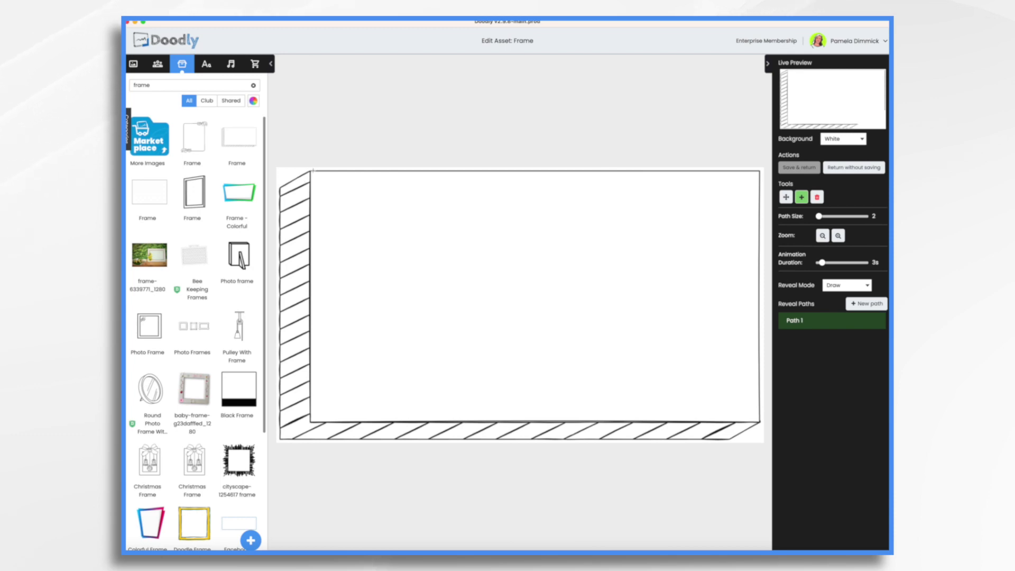
{"action": "left_click_drag", "start_coordinate": [313, 170], "coordinate": [760, 170]}
{"action": "left_click_drag", "start_coordinate": [819, 217], "coordinate": [826, 216]}
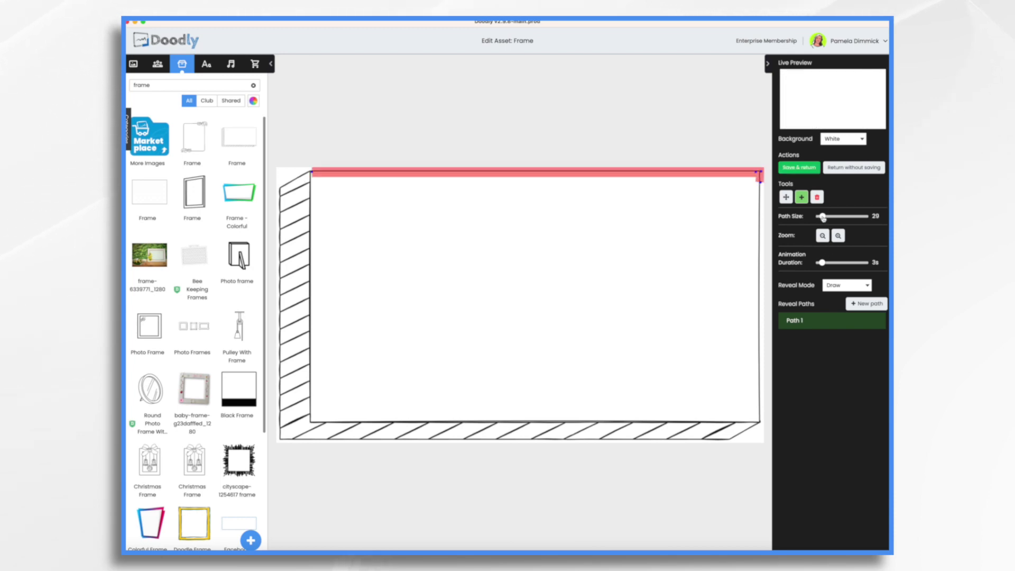
{"action": "left_click", "coordinate": [867, 304]}
{"action": "left_click_drag", "start_coordinate": [296, 175], "coordinate": [296, 423]}
{"action": "left_click", "coordinate": [867, 304]}
{"action": "mouse_move", "coordinate": [760, 171]}
{"action": "left_mouse_down"}
{"action": "mouse_move", "coordinate": [759, 421]}
{"action": "mouse_move", "coordinate": [565, 440]}
{"action": "mouse_move", "coordinate": [316, 440]}
{"action": "left_mouse_up"}
{"action": "left_click", "coordinate": [867, 303]}
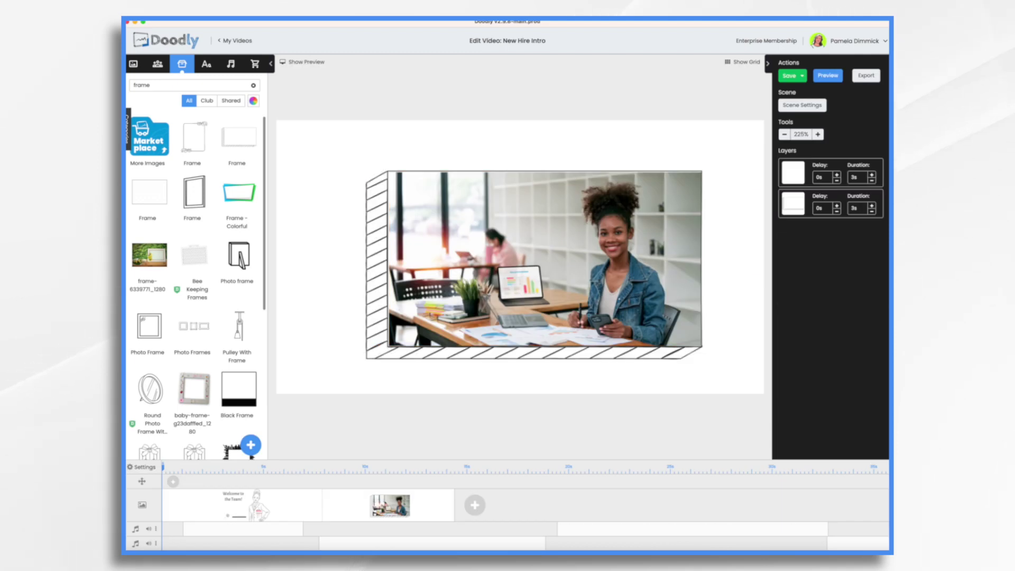
Step: Set the headshot photo's reveal mode to Fade with a 0.5s duration
{"action": "left_click", "coordinate": [545, 259]}
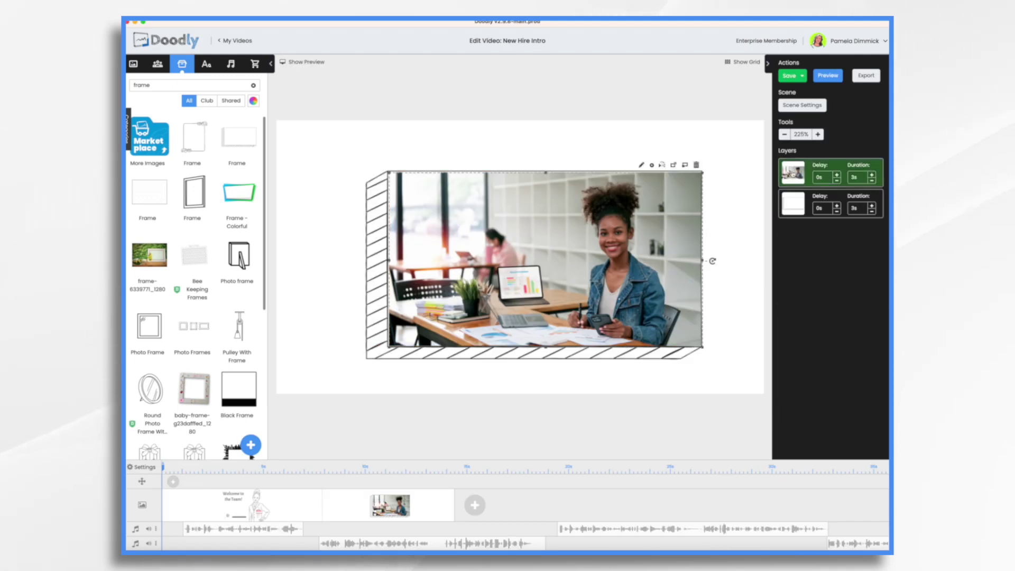
{"action": "left_click", "coordinate": [641, 165]}
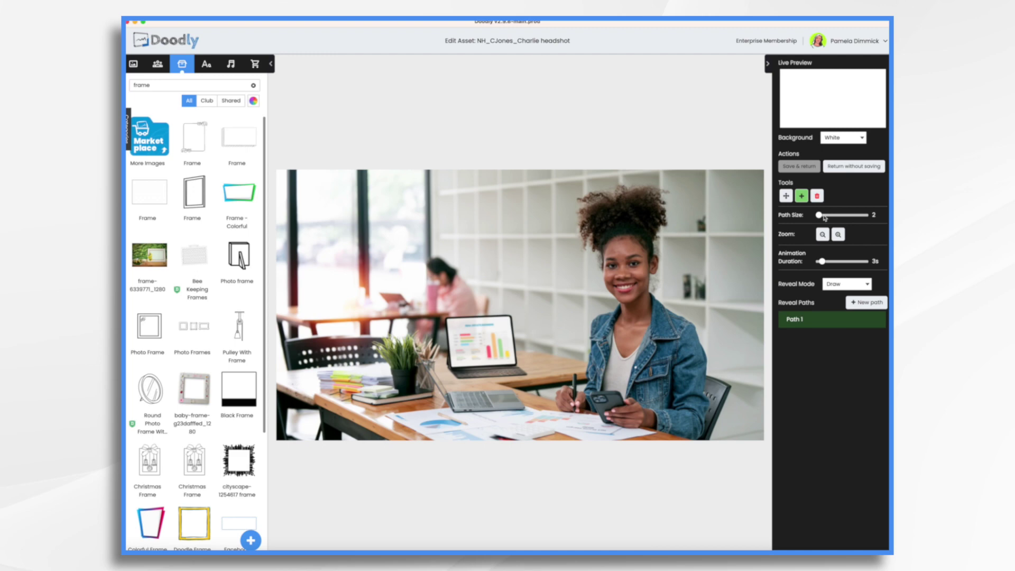
{"action": "left_click", "coordinate": [840, 289]}
{"action": "left_click", "coordinate": [841, 295]}
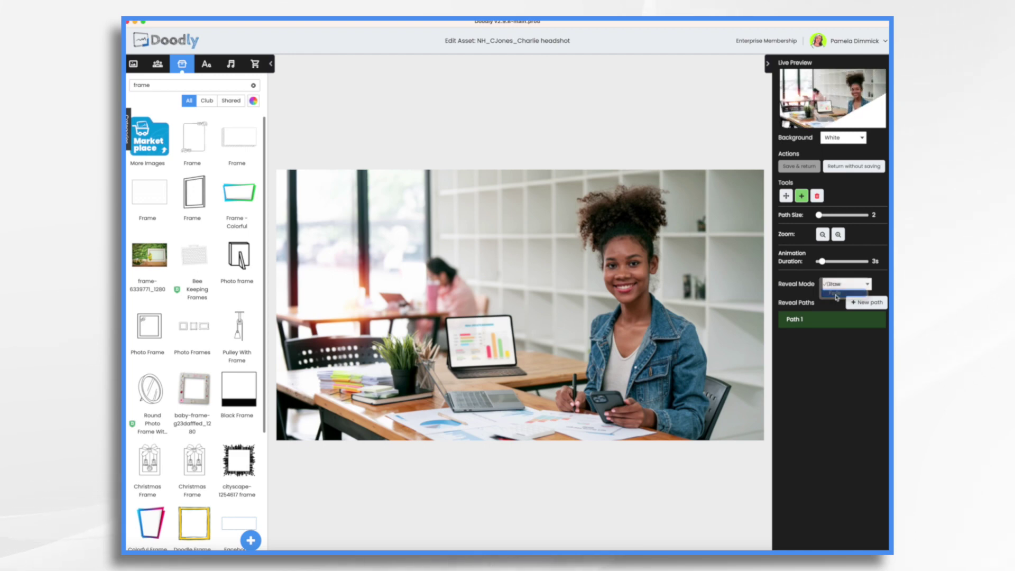
{"action": "left_click", "coordinate": [799, 166]}
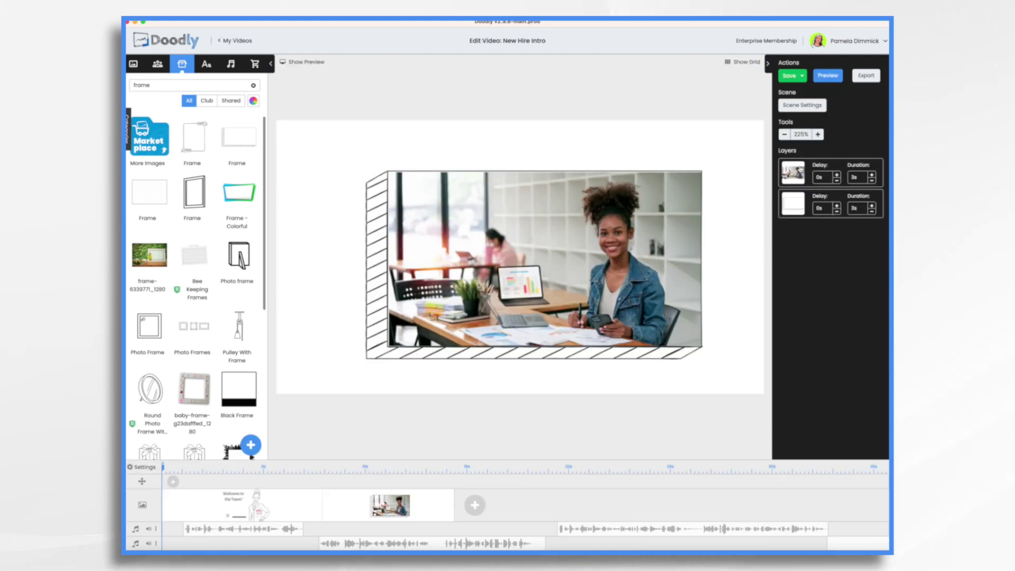
{"action": "left_click", "coordinate": [874, 183]}
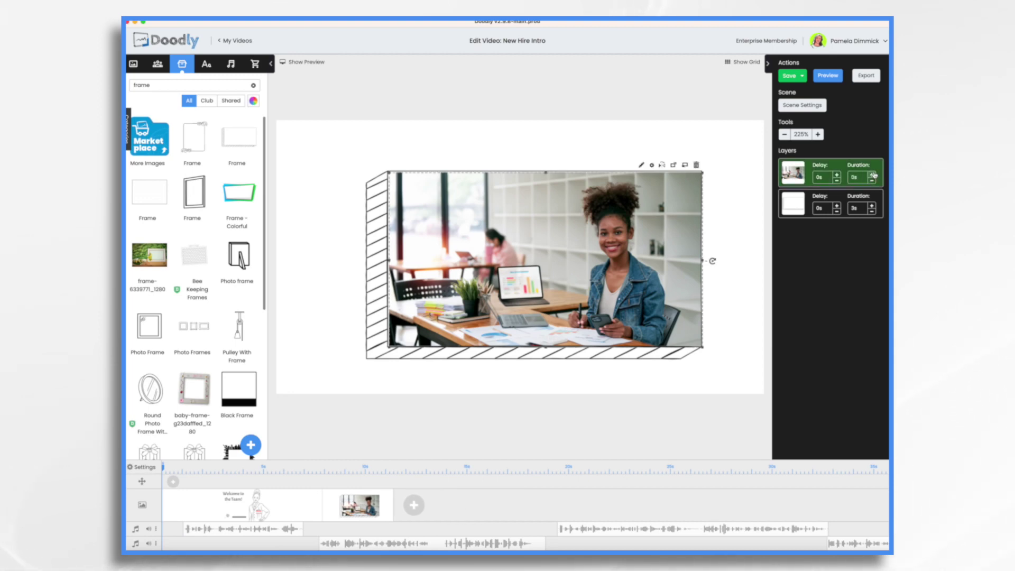
{"action": "left_click", "coordinate": [873, 175]}
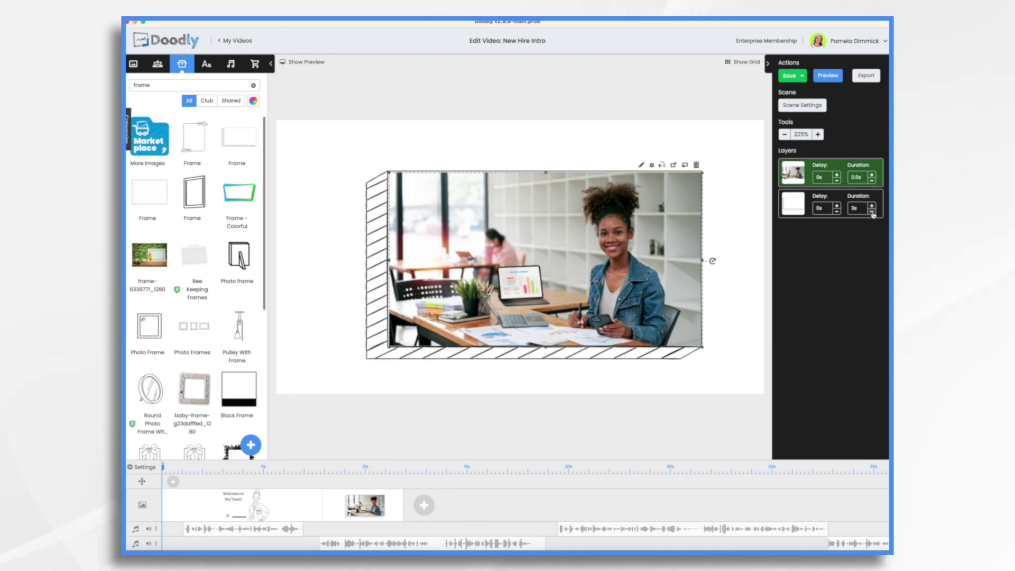
Step: Preview the second scene from its timeline clip, then close the preview
{"action": "right_click", "coordinate": [382, 516]}
{"action": "left_click", "coordinate": [411, 442]}
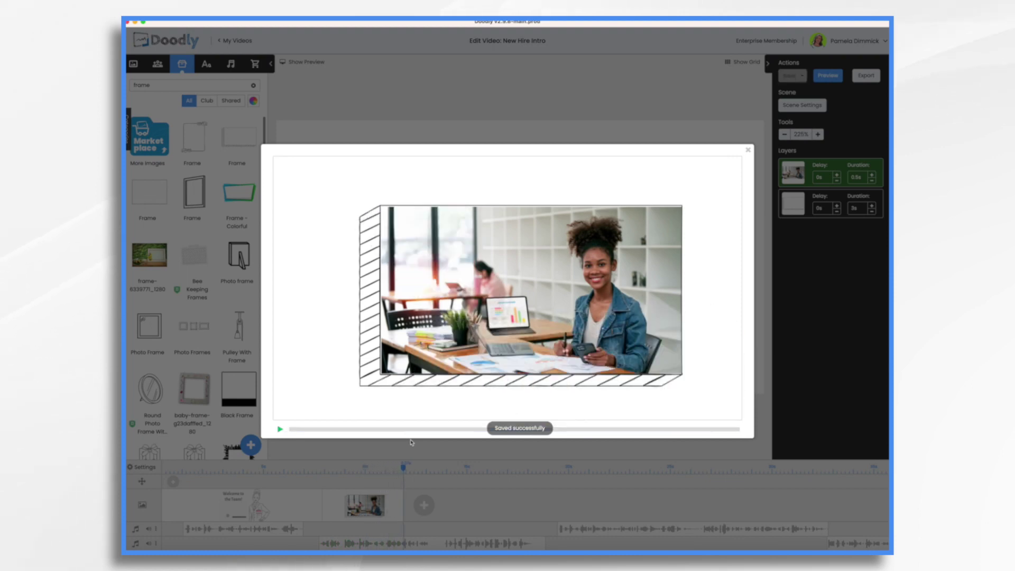
{"action": "left_click", "coordinate": [748, 151]}
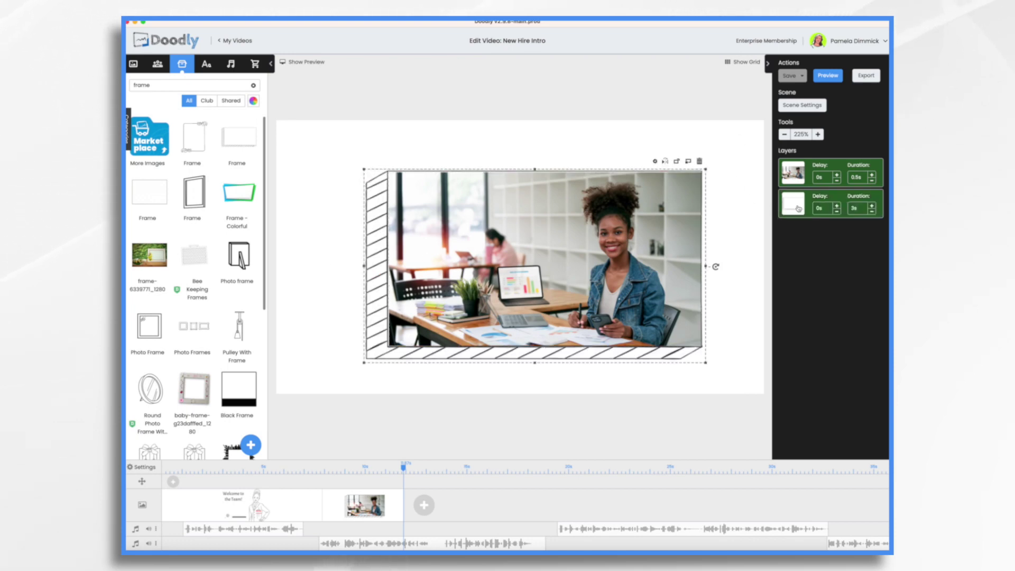
Step: Move the framed photo up, add an Acme-Regular text line above it, and clear its placeholder
{"action": "left_click_drag", "start_coordinate": [493, 218], "coordinate": [476, 208]}
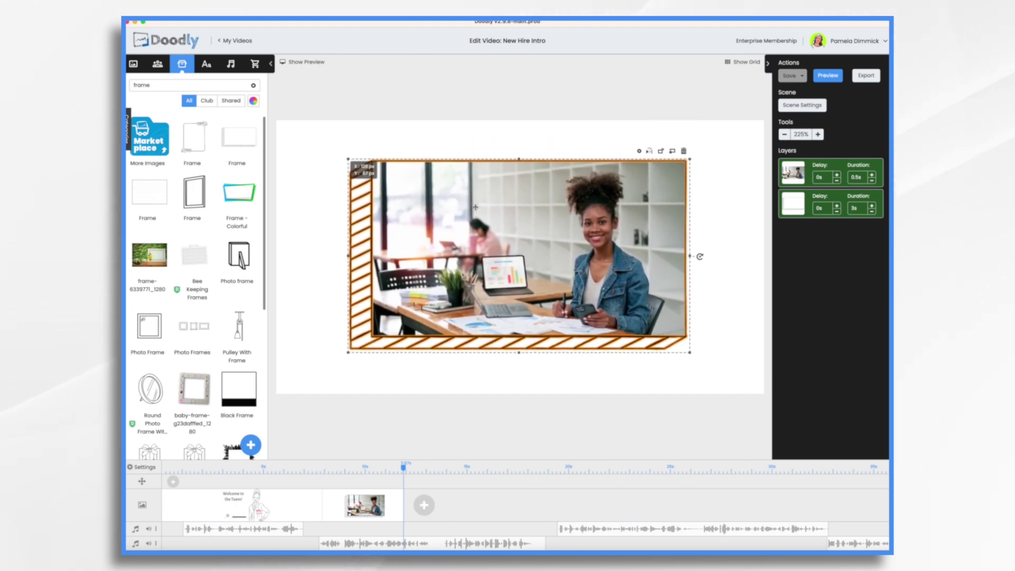
{"action": "left_click", "coordinate": [206, 63]}
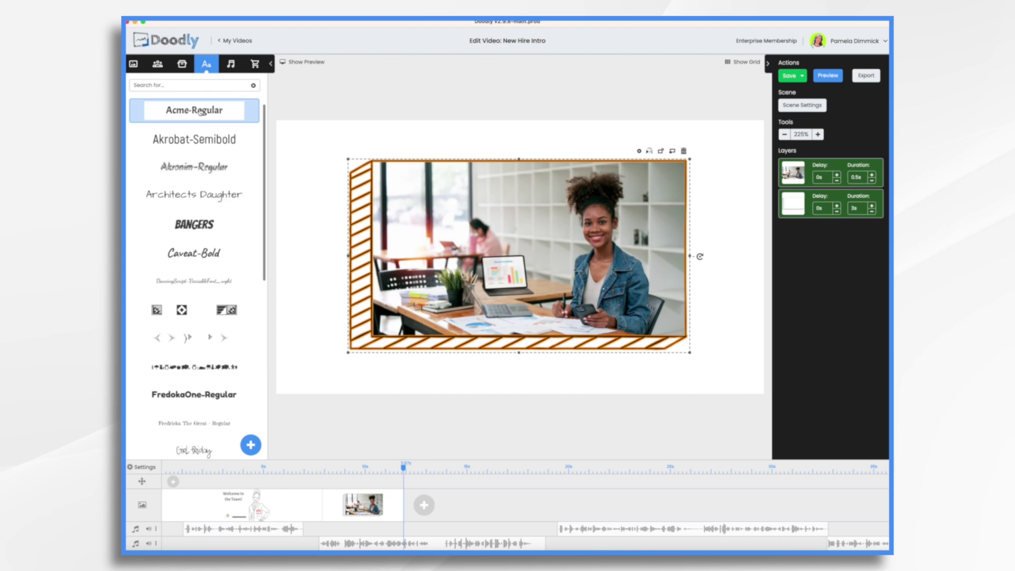
{"action": "left_click_drag", "start_coordinate": [196, 111], "coordinate": [527, 137]}
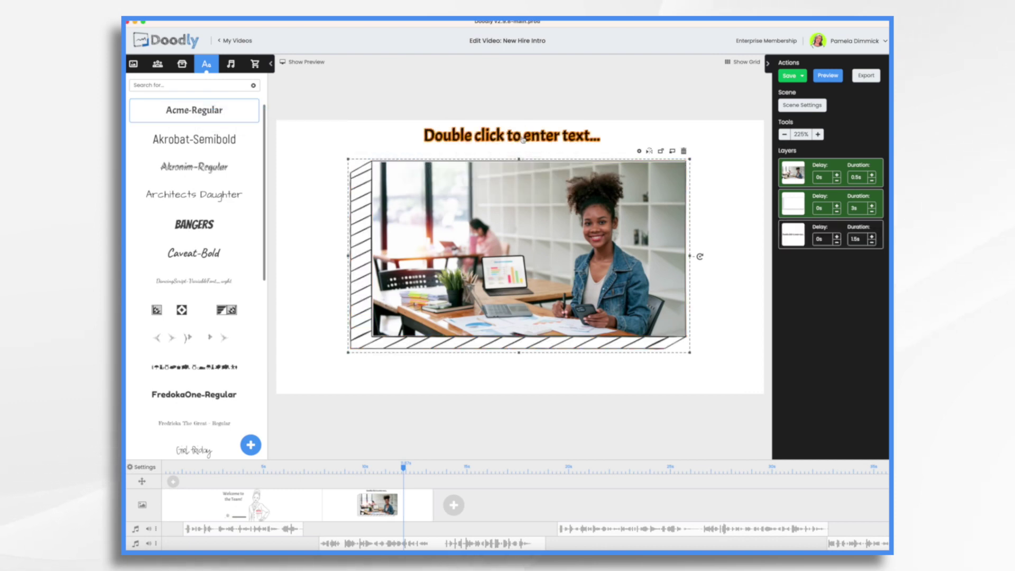
{"action": "double_click", "coordinate": [522, 138]}
{"action": "key", "text": "BackSpace"}
{"action": "key", "text": "BackSpace"}
{"action": "key", "text": "BackSpace"}
{"action": "key", "text": "BackSpace"}
{"action": "key", "text": "BackSpace"}
{"action": "key", "text": "BackSpace"}
{"action": "key", "text": "BackSpace"}
{"action": "key", "text": "BackSpace"}
{"action": "key", "text": "BackSpace"}
{"action": "key", "text": "BackSpace"}
{"action": "key", "text": "BackSpace"}
{"action": "key", "text": "BackSpace"}
{"action": "key", "text": "BackSpace"}
{"action": "key", "text": "BackSpace"}
{"action": "key", "text": "BackSpace"}
{"action": "key", "text": "BackSpace"}
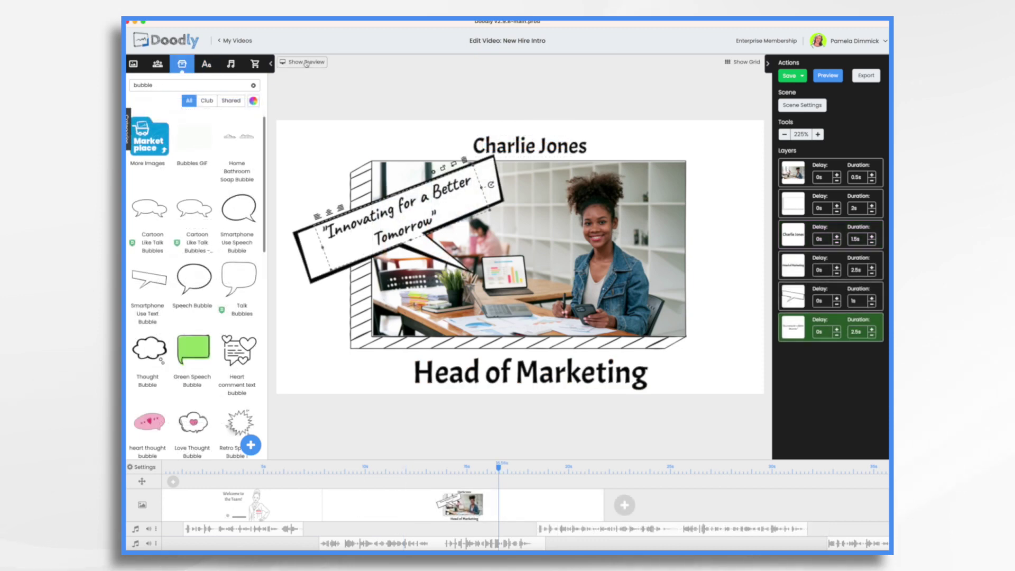
Step: Play a live preview of the scene, then move the narrator clip onto the first audio track
{"action": "left_click", "coordinate": [306, 62]}
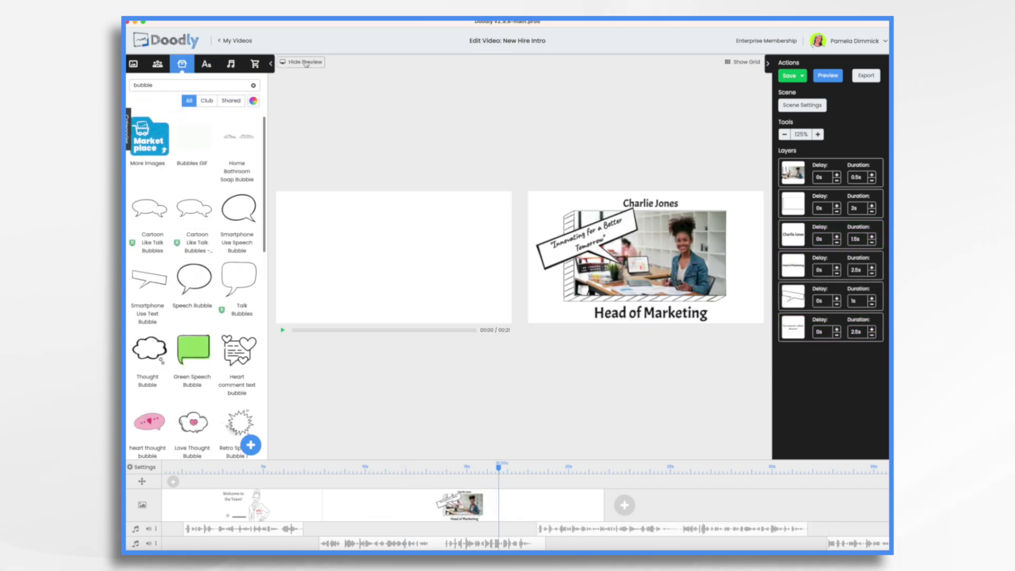
{"action": "left_click", "coordinate": [284, 331]}
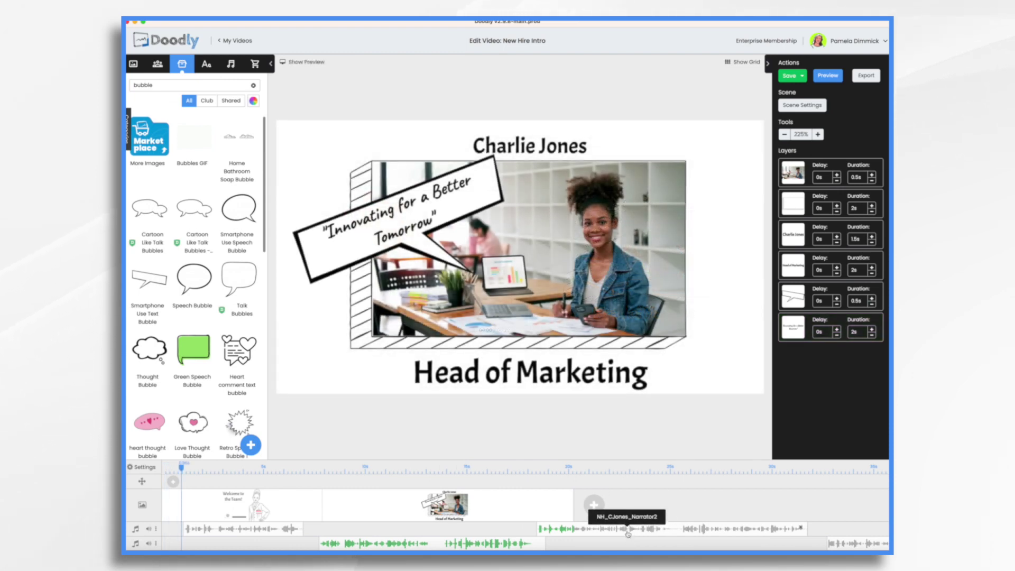
{"action": "left_click_drag", "start_coordinate": [627, 527], "coordinate": [631, 531]}
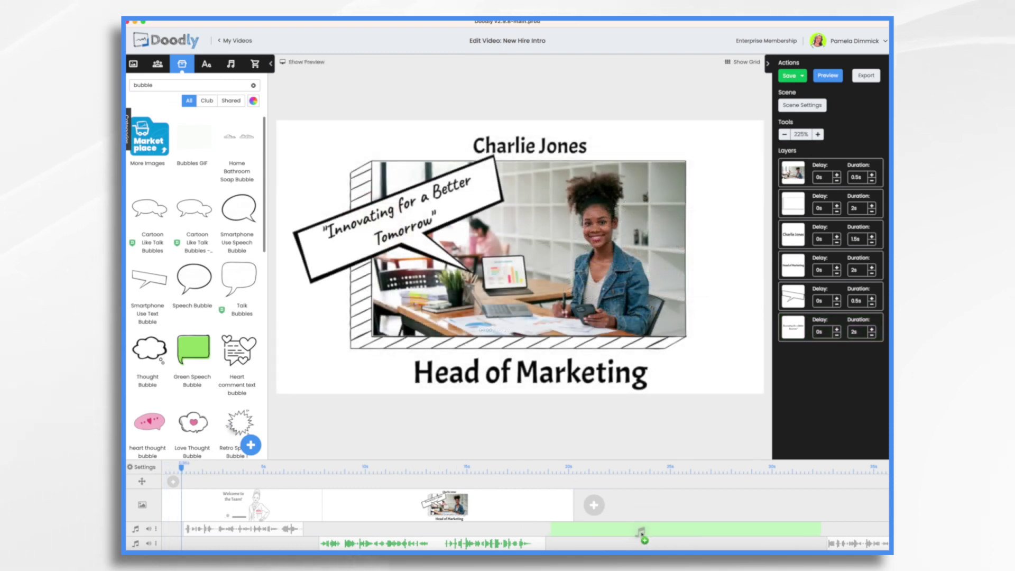
{"action": "left_click_drag", "start_coordinate": [642, 532], "coordinate": [647, 512]}
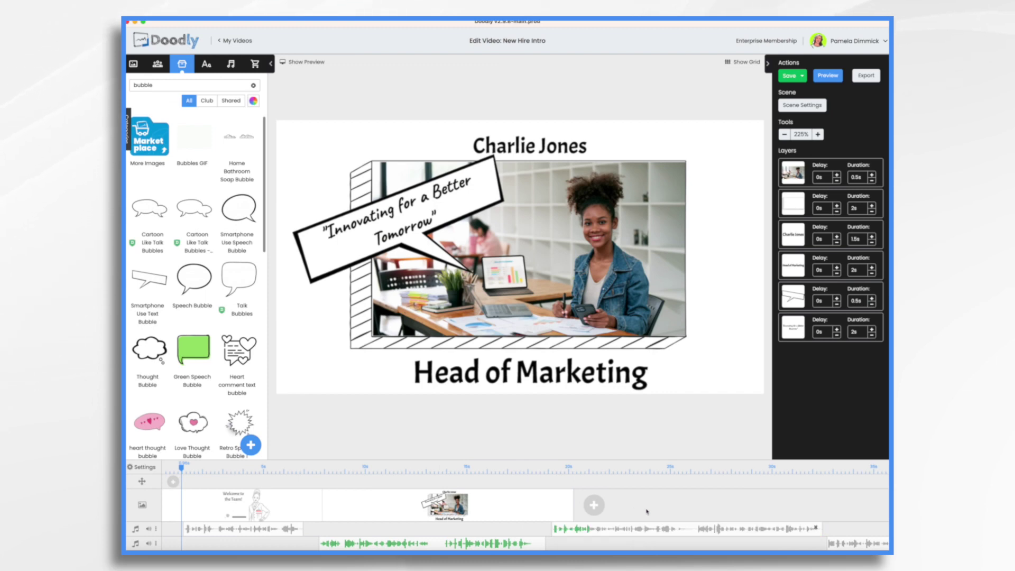
Step: Add an empty scene, nudge the narrator clip later, and give the Head of Marketing scene 3s extra time
{"action": "left_click", "coordinate": [595, 508]}
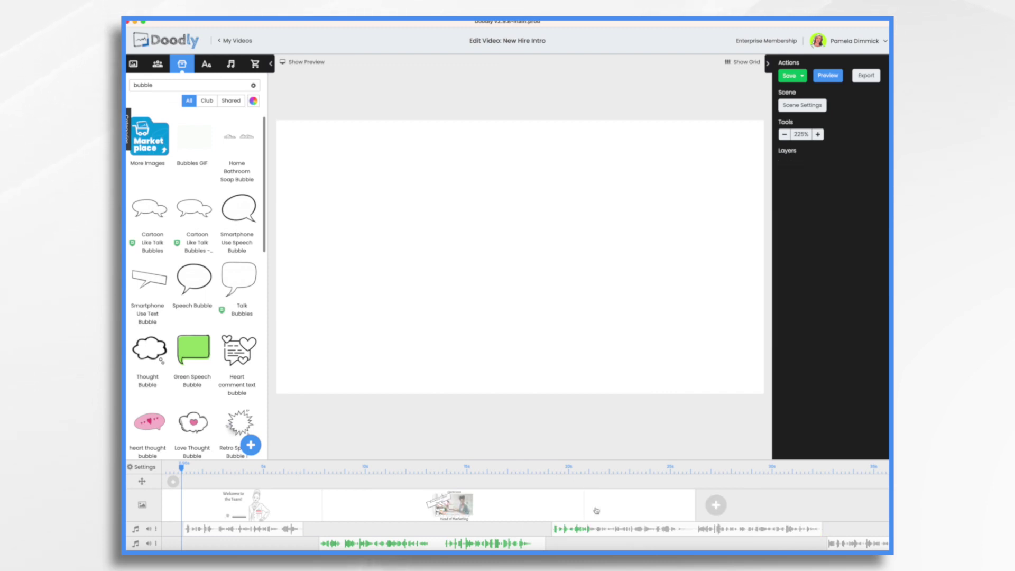
{"action": "mouse_move", "coordinate": [590, 531]}
{"action": "left_mouse_down"}
{"action": "mouse_move", "coordinate": [620, 531]}
{"action": "mouse_move", "coordinate": [595, 531]}
{"action": "left_mouse_up"}
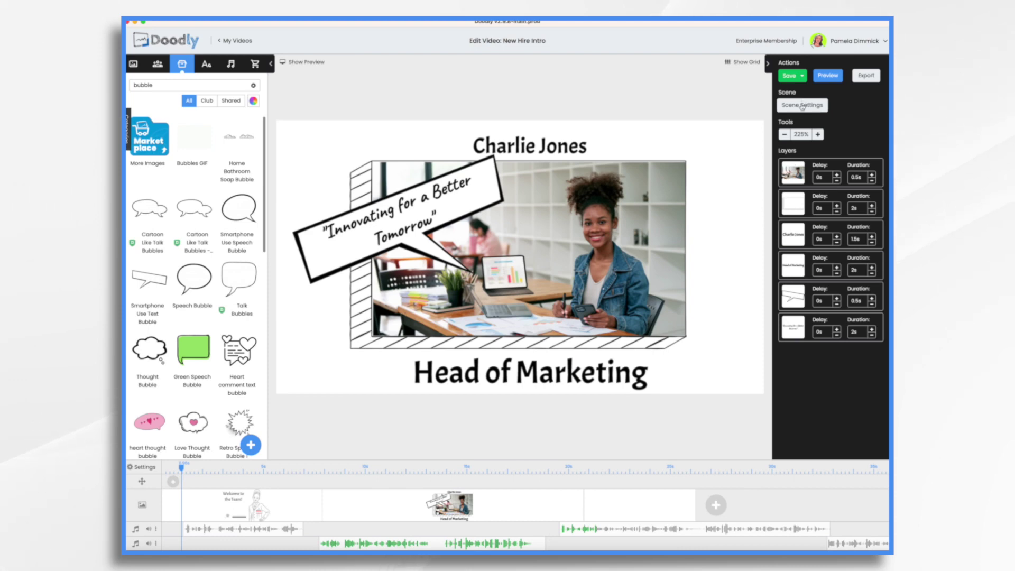
{"action": "left_click", "coordinate": [803, 106]}
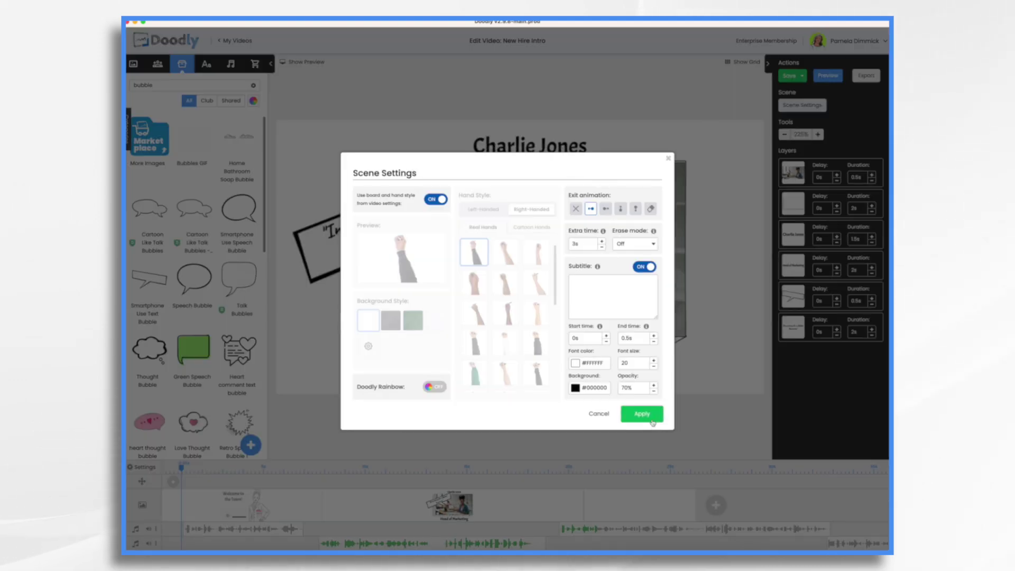
{"action": "left_click", "coordinate": [642, 414]}
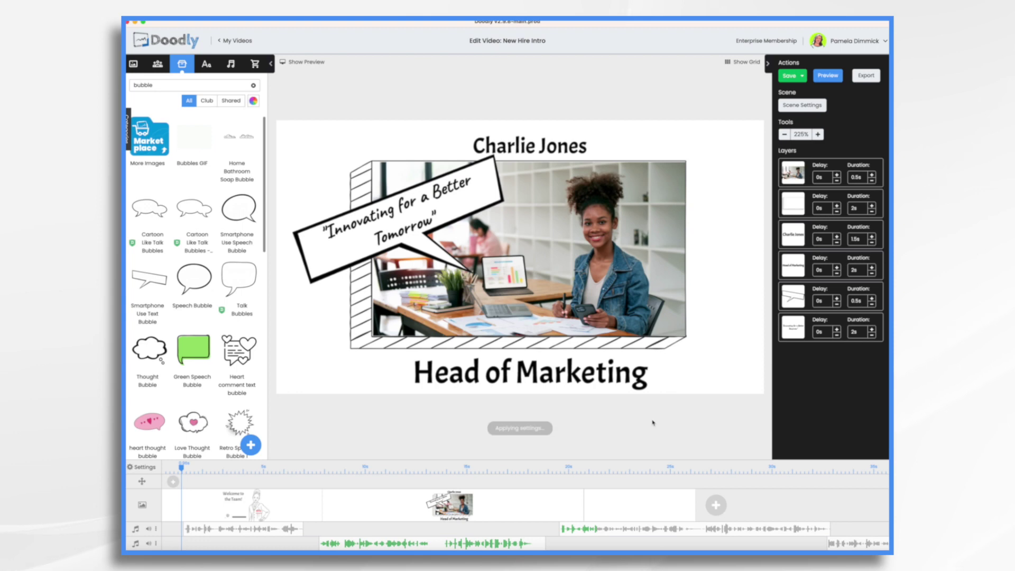
Step: Paste the welcome scene's dot-and-bar graphic into scene 3, move it up-left, and search images for 'nh_'
{"action": "left_click", "coordinate": [588, 505]}
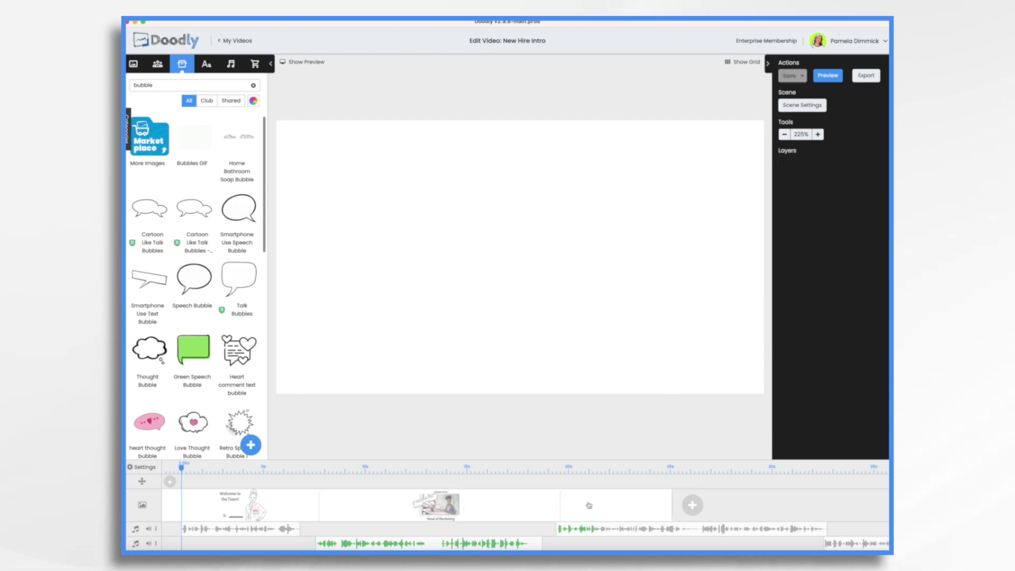
{"action": "scroll", "coordinate": [589, 505], "scroll_direction": "right", "scroll_amount": 3}
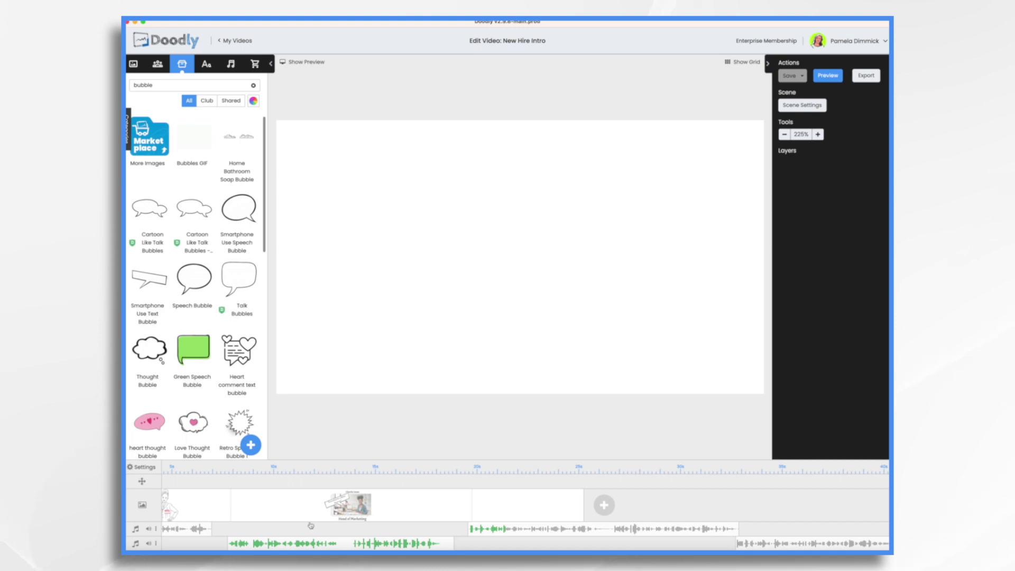
{"action": "scroll", "coordinate": [205, 505], "scroll_direction": "left", "scroll_amount": 3}
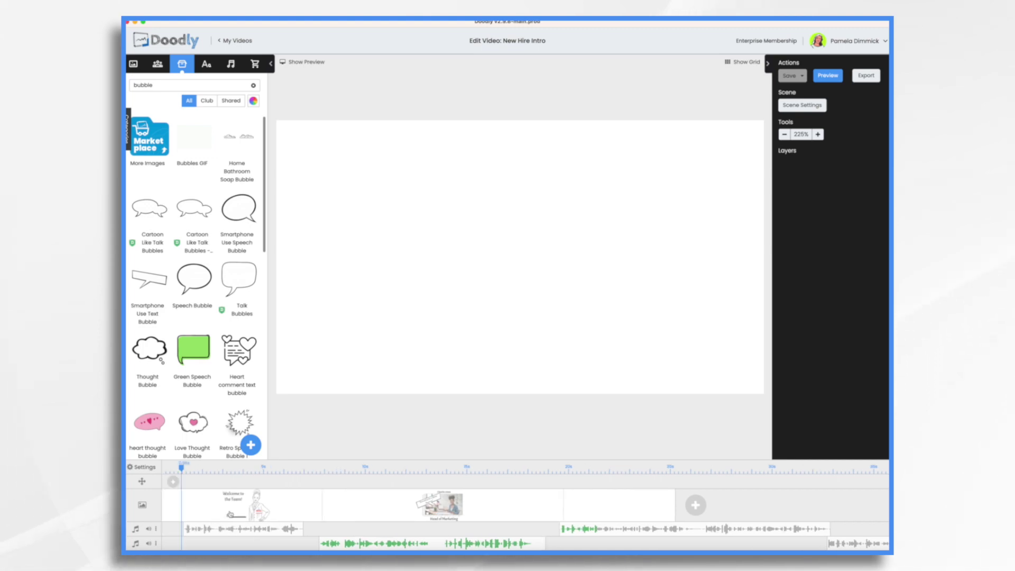
{"action": "left_click", "coordinate": [230, 514]}
{"action": "left_click", "coordinate": [461, 350]}
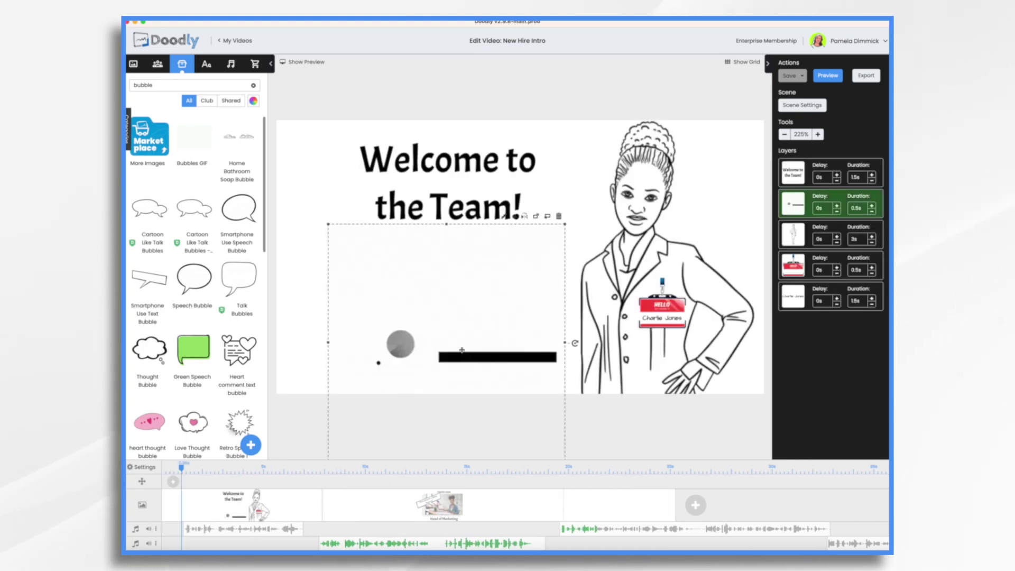
{"action": "left_click", "coordinate": [623, 517]}
{"action": "key", "text": "ctrl+v"}
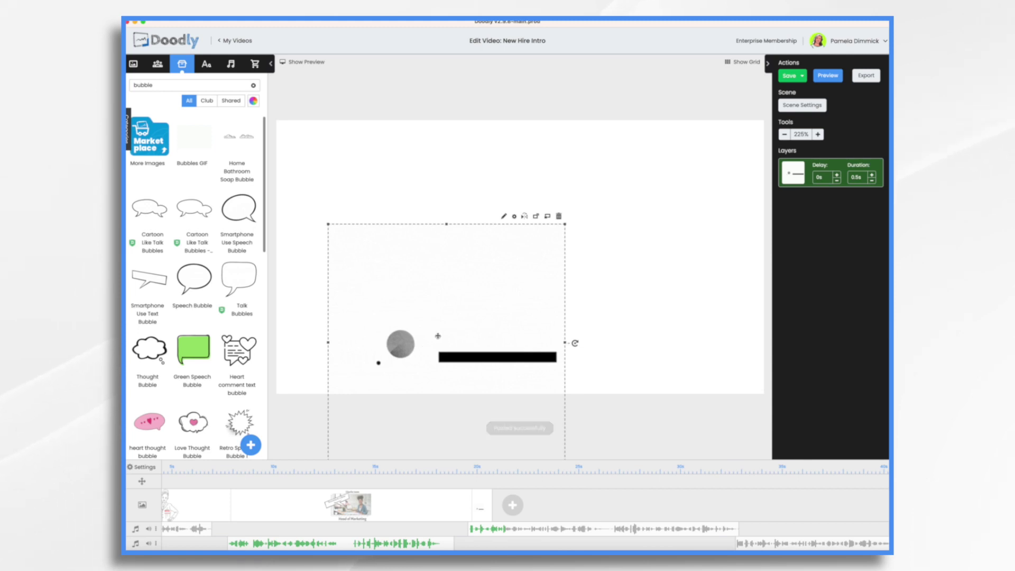
{"action": "left_click_drag", "start_coordinate": [403, 348], "coordinate": [365, 262]}
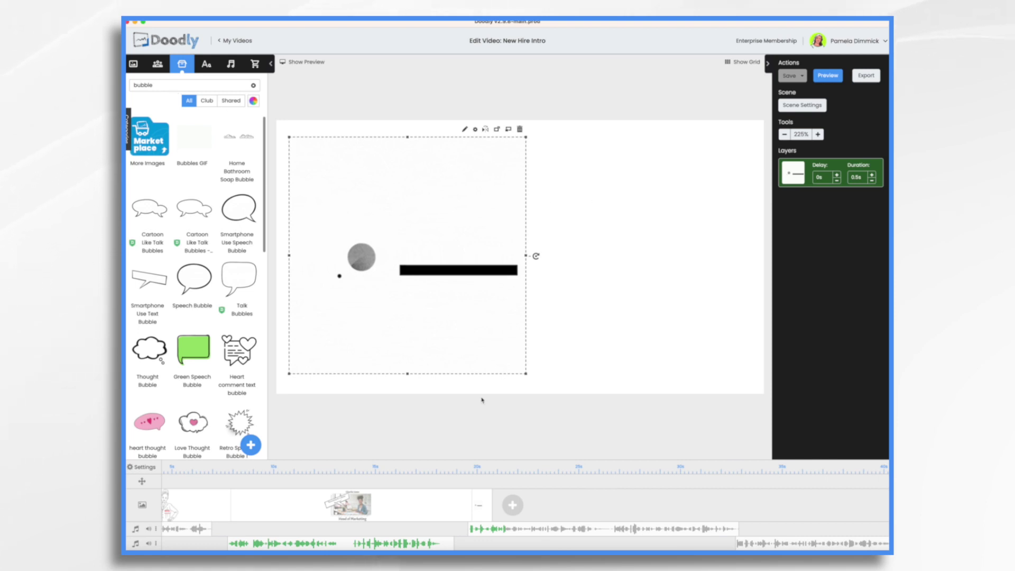
{"action": "key", "text": "ctrl+a"}
{"action": "type", "text": "nh_"}
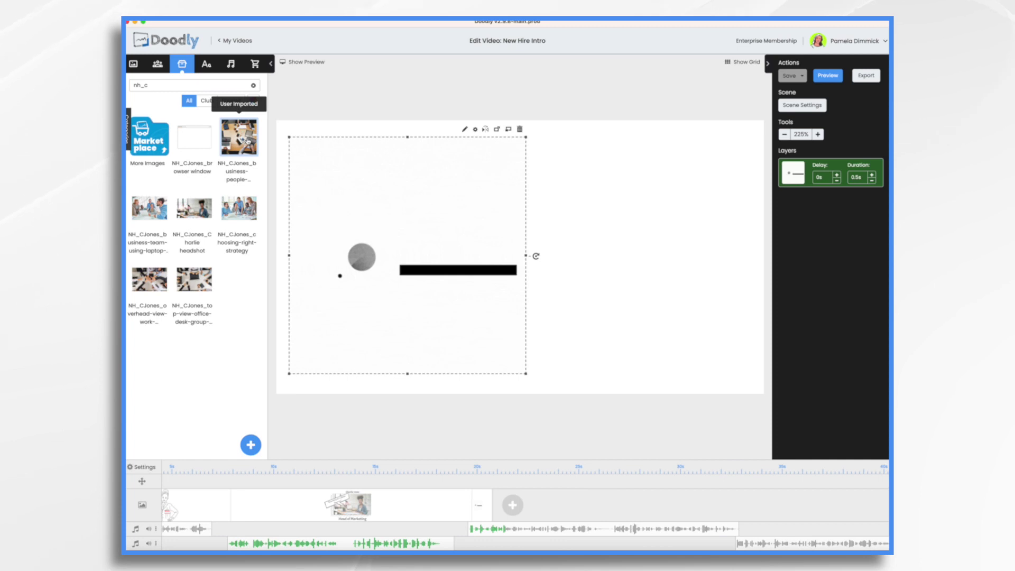
Step: Add the NH_CJones_business-people photo at upper right and the 'trend' graph image as a separate image
{"action": "left_click_drag", "start_coordinate": [248, 141], "coordinate": [664, 223]}
{"action": "triple_click", "coordinate": [158, 85]}
{"action": "type", "text": "tren"}
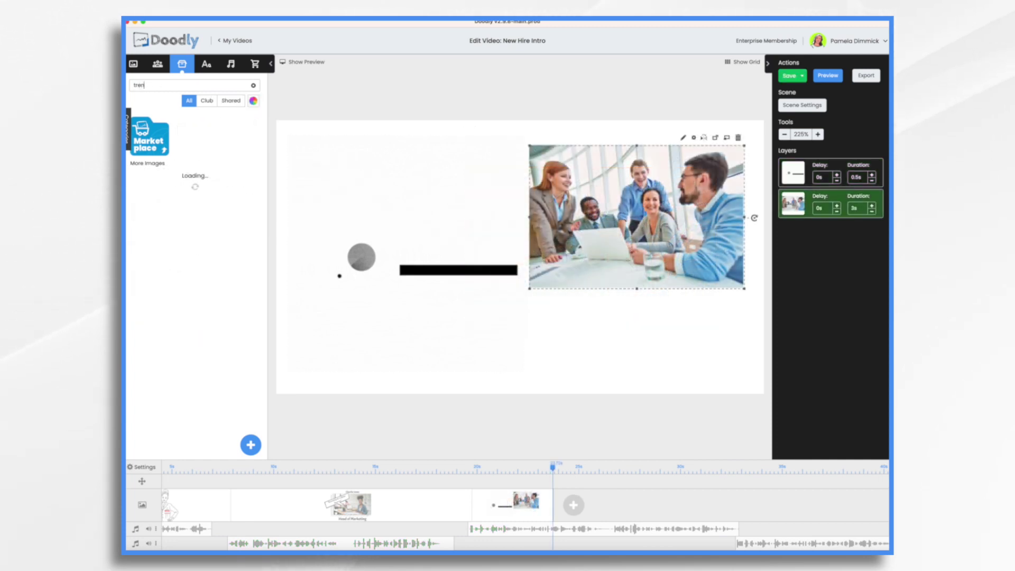
{"action": "type", "text": "d"}
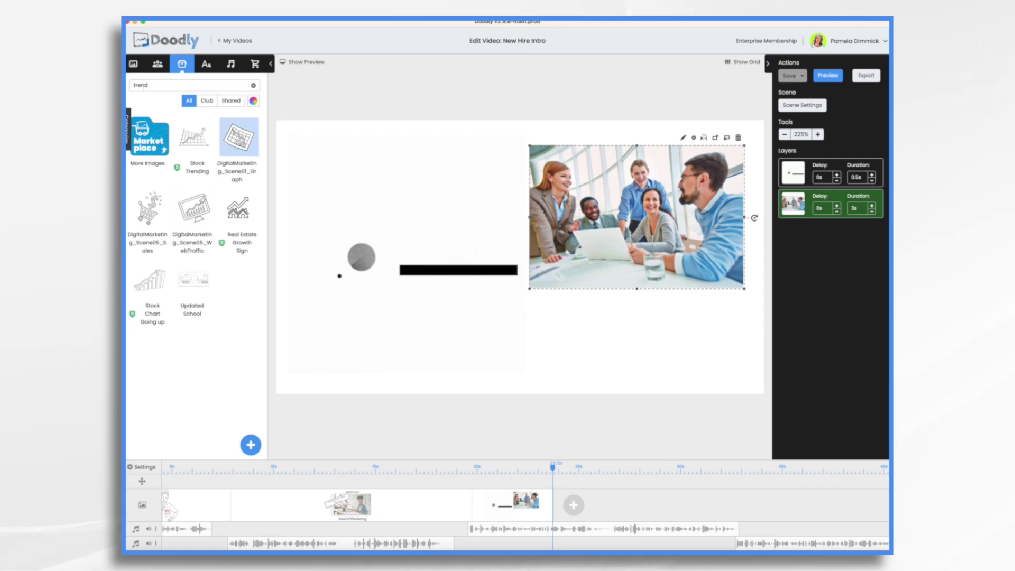
{"action": "left_click_drag", "start_coordinate": [239, 138], "coordinate": [375, 326]}
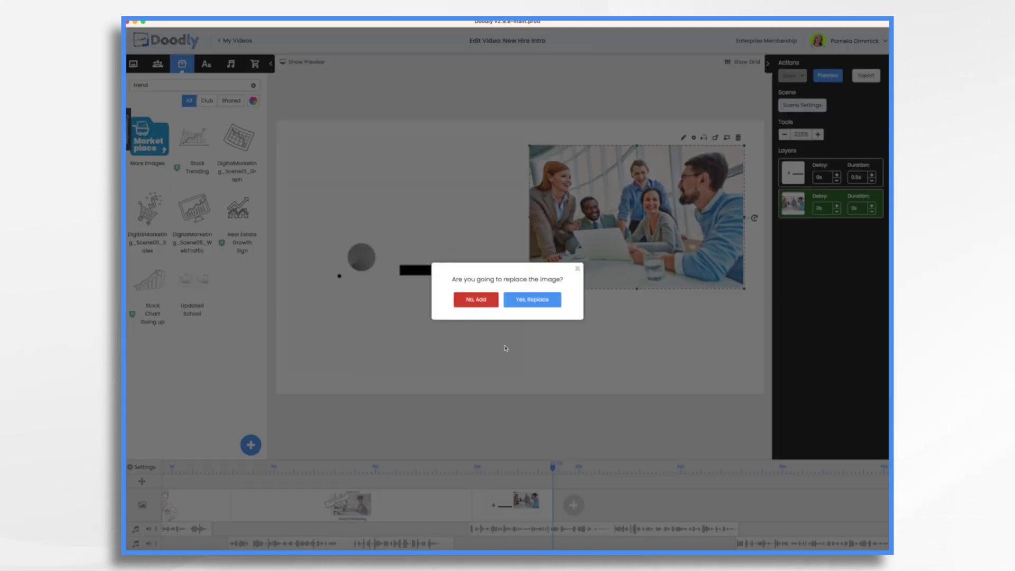
{"action": "left_click", "coordinate": [478, 303]}
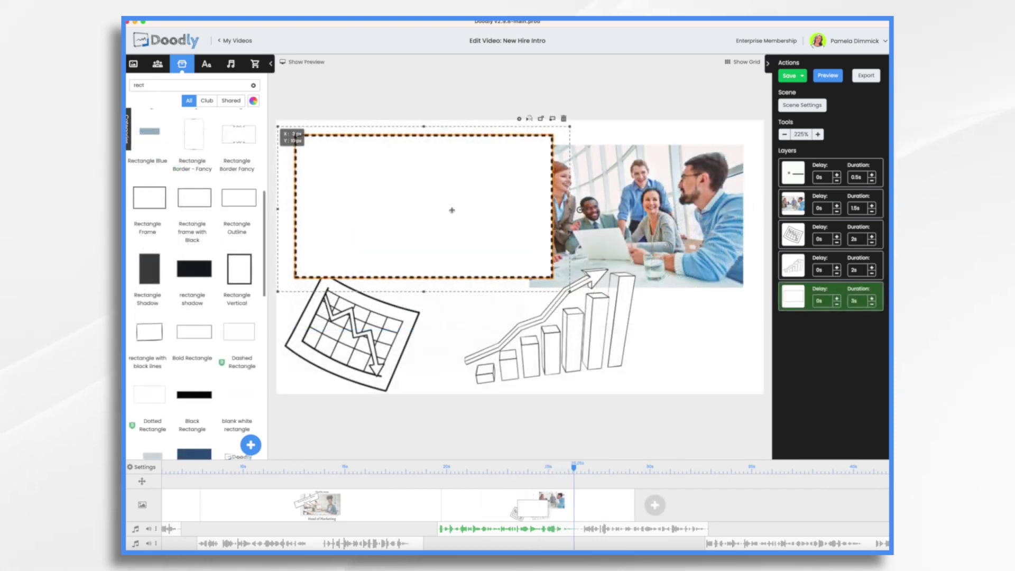
Step: Enlarge and reposition the dashed rectangle so it frames nearly the whole third scene
{"action": "left_click_drag", "start_coordinate": [569, 292], "coordinate": [776, 407]}
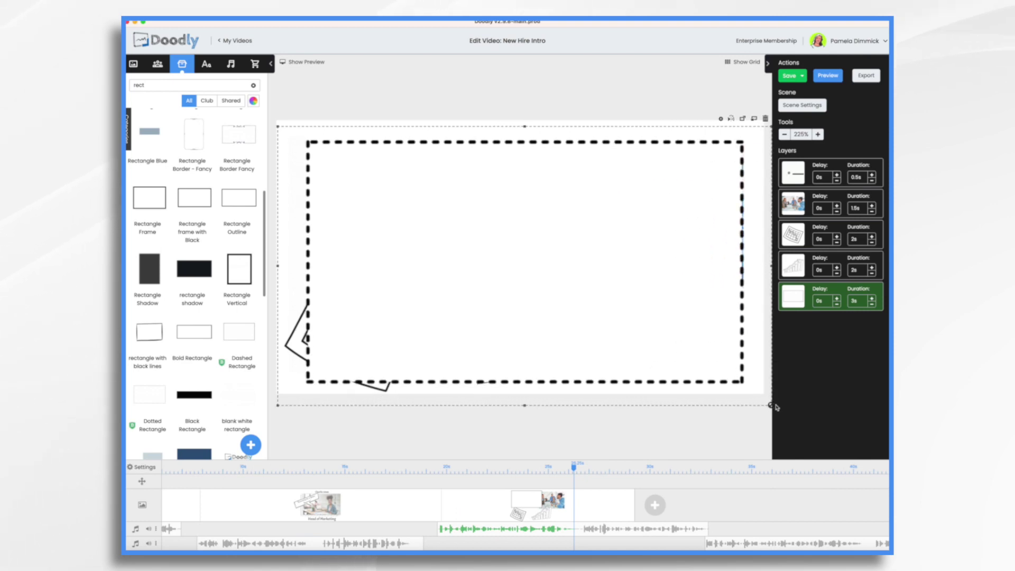
{"action": "left_click_drag", "start_coordinate": [751, 383], "coordinate": [777, 403]}
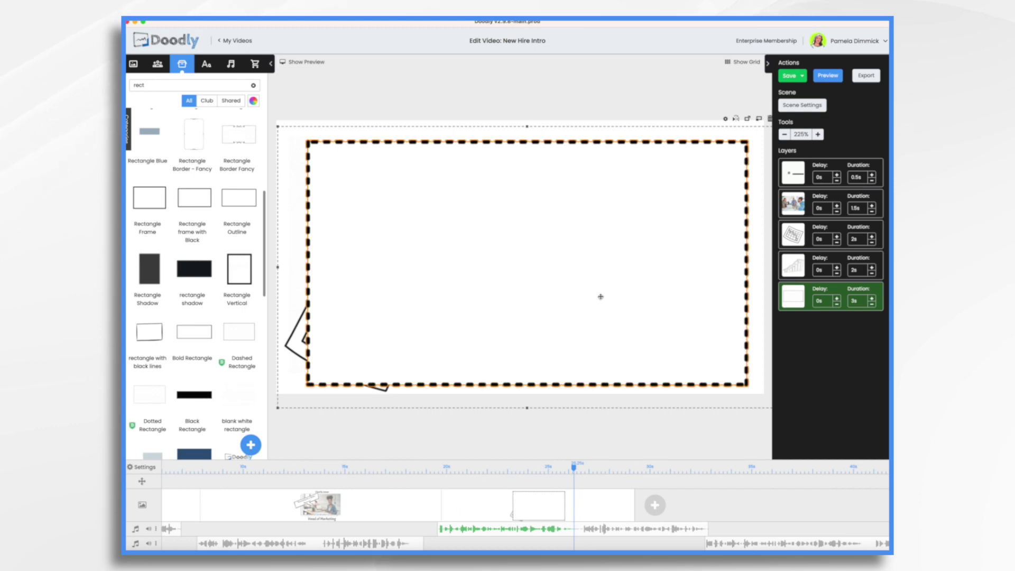
{"action": "left_click_drag", "start_coordinate": [599, 294], "coordinate": [583, 287]}
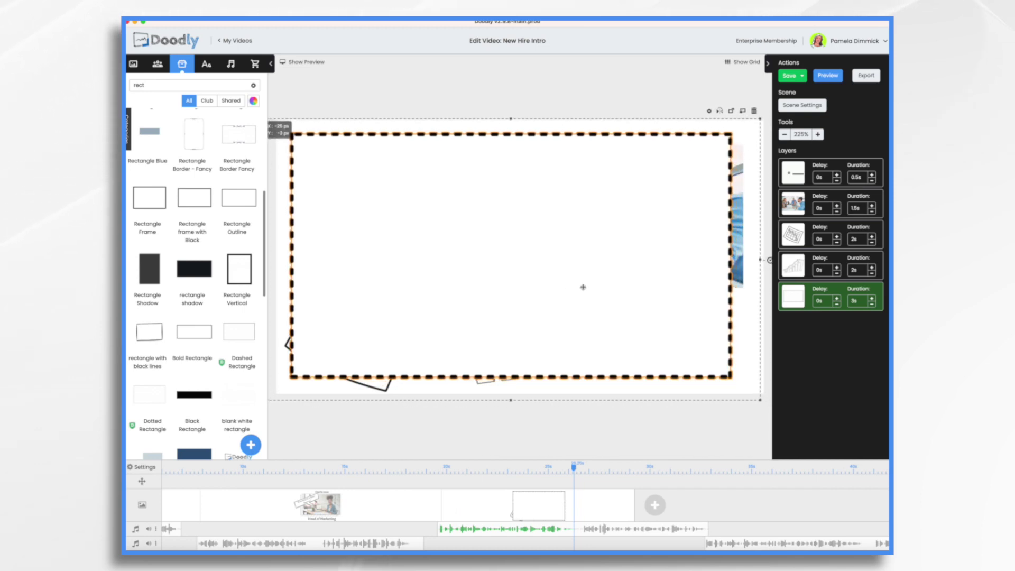
{"action": "left_click_drag", "start_coordinate": [657, 345], "coordinate": [658, 345]}
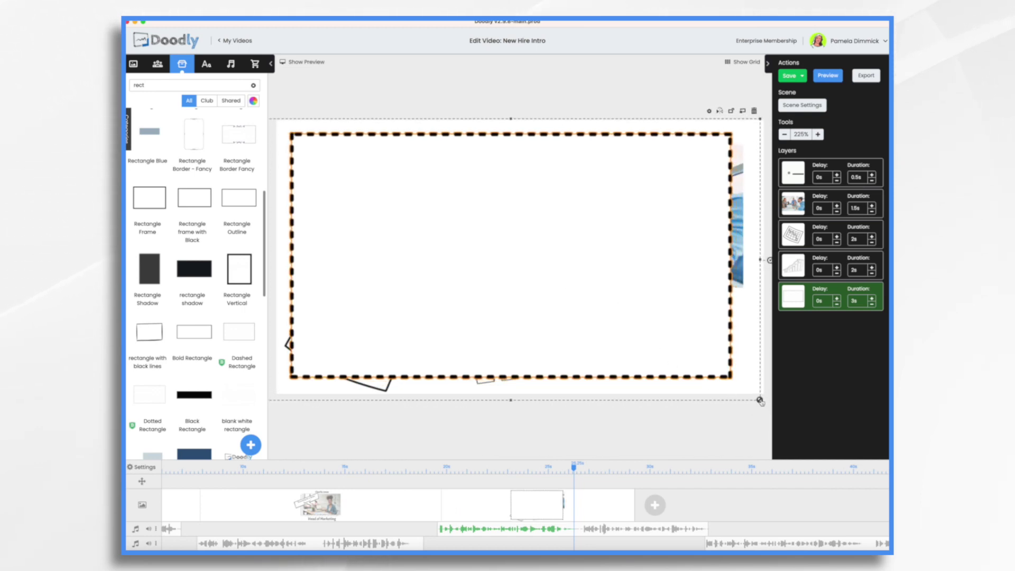
{"action": "left_click_drag", "start_coordinate": [760, 400], "coordinate": [772, 424]}
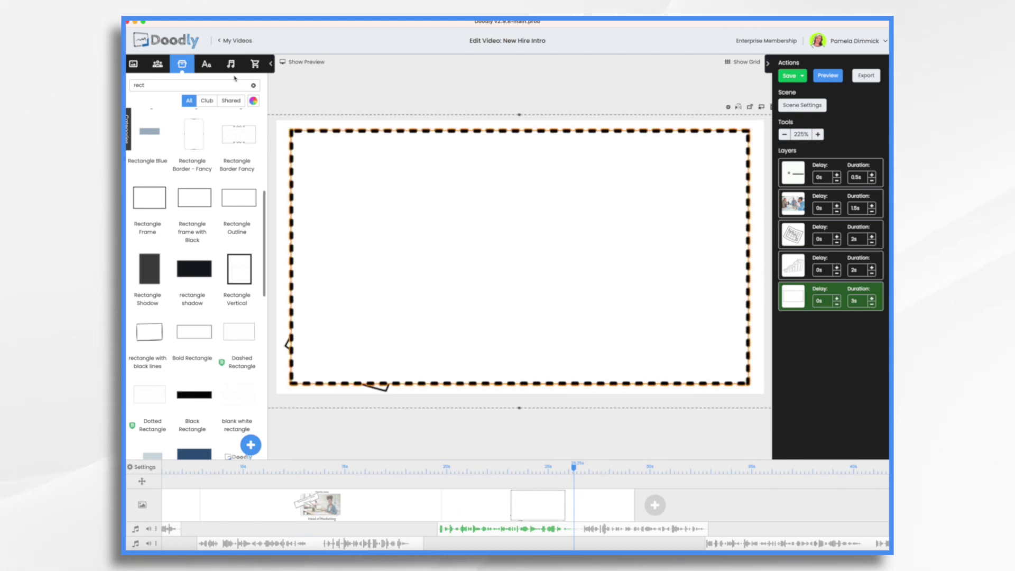
{"action": "left_click", "coordinate": [206, 63]}
Step: Add the mission quote as a word-wrapped Acme-Regular text box on the canvas
{"action": "left_click_drag", "start_coordinate": [194, 110], "coordinate": [534, 210]}
{"action": "double_click", "coordinate": [531, 209]}
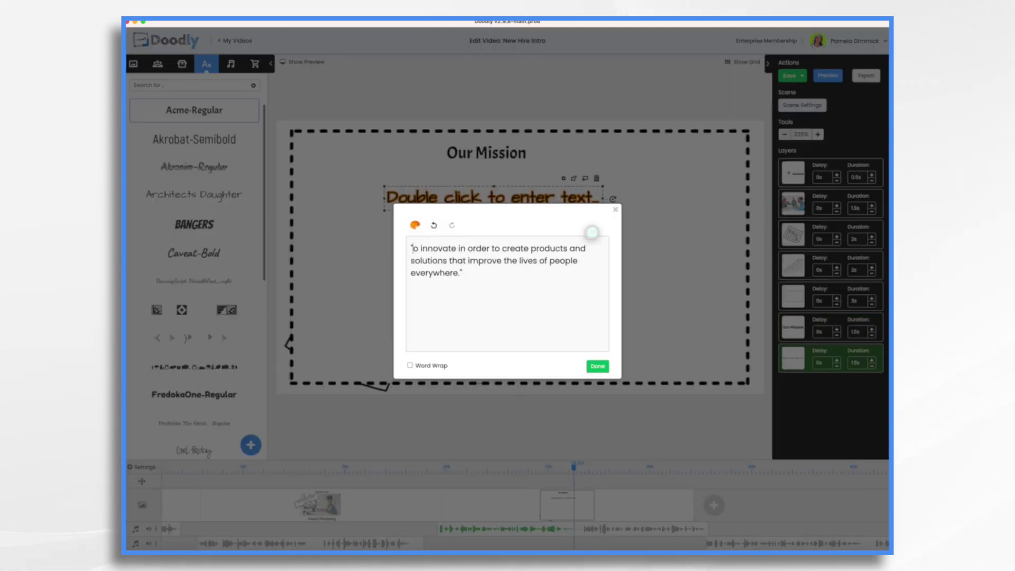
{"action": "left_click", "coordinate": [410, 365]}
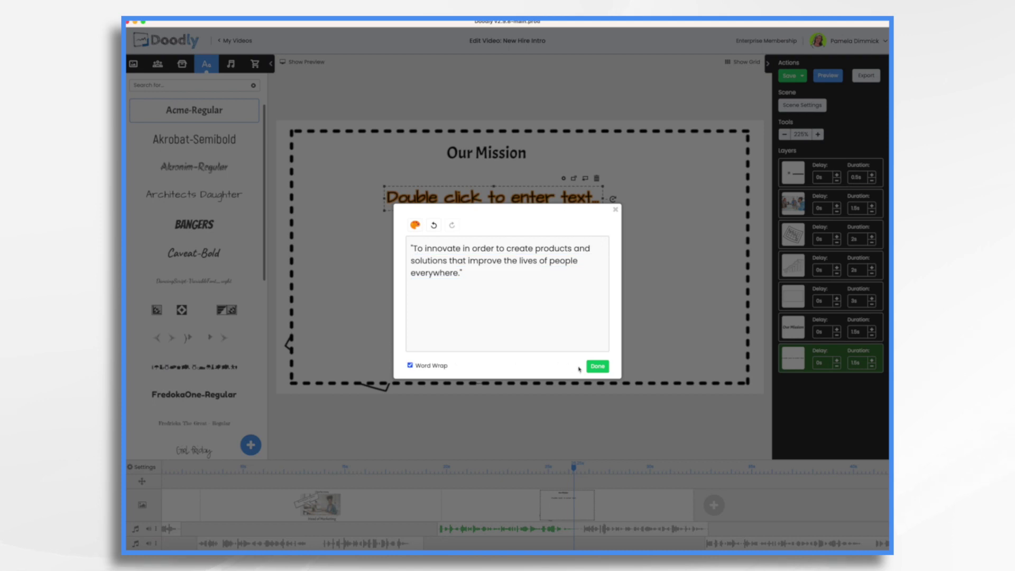
{"action": "left_click", "coordinate": [597, 365]}
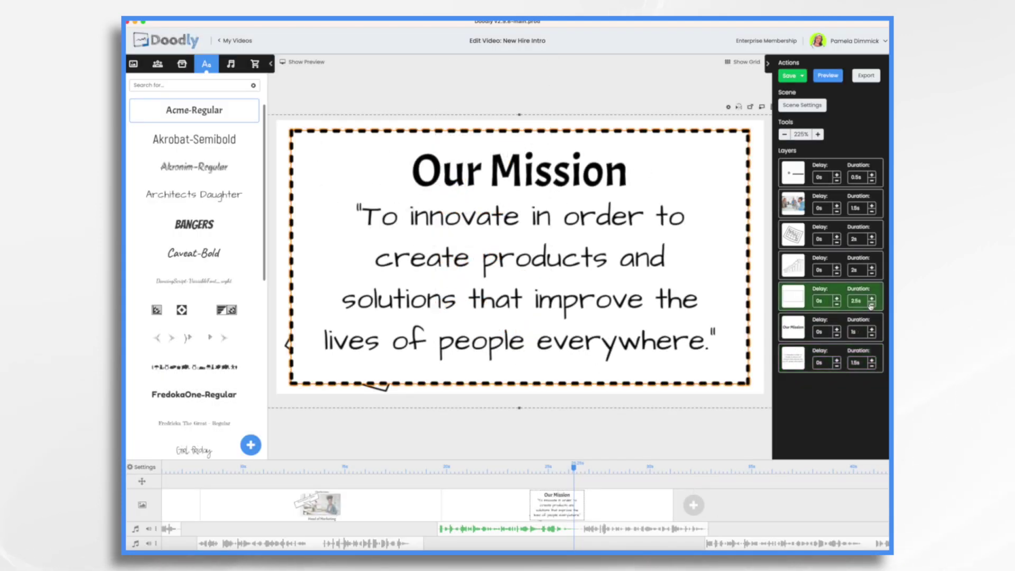
Step: Shorten the fifth layer to 1s, extend the quote's draw to 4s, and add 2s scene extra time
{"action": "left_click", "coordinate": [871, 304]}
{"action": "left_click", "coordinate": [871, 305]}
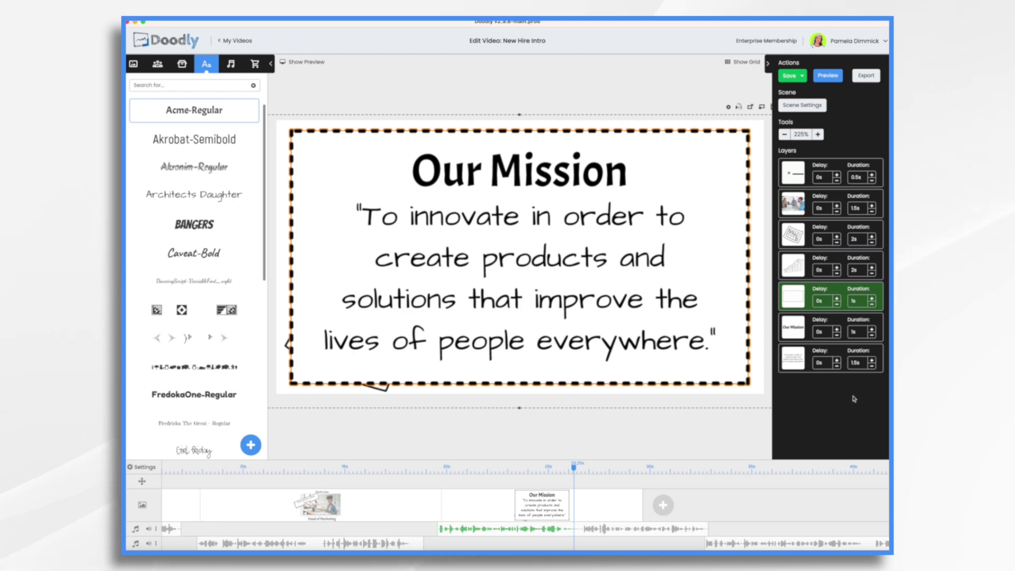
{"action": "left_click", "coordinate": [871, 361]}
{"action": "left_click", "coordinate": [871, 360]}
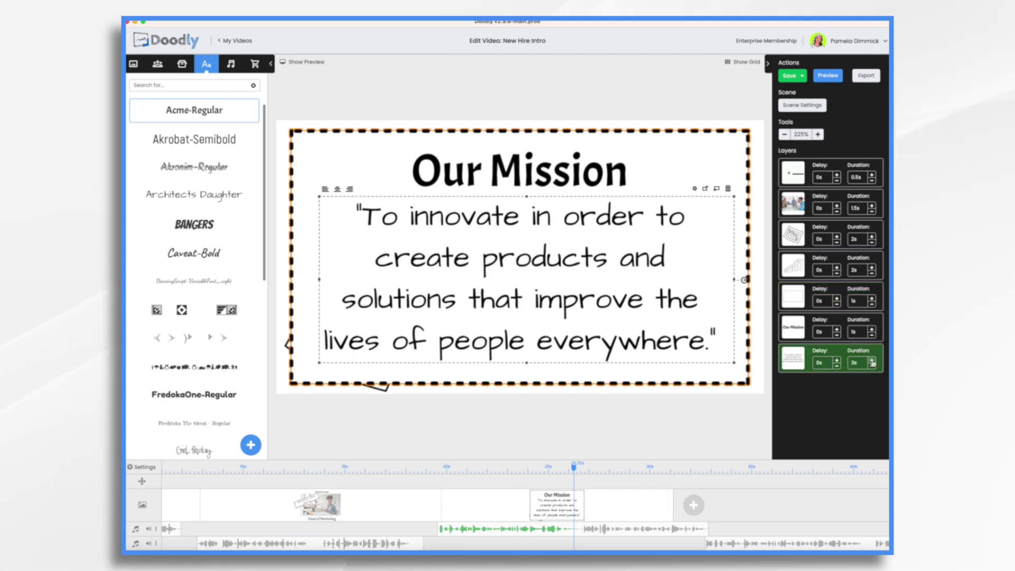
{"action": "left_click", "coordinate": [872, 360]}
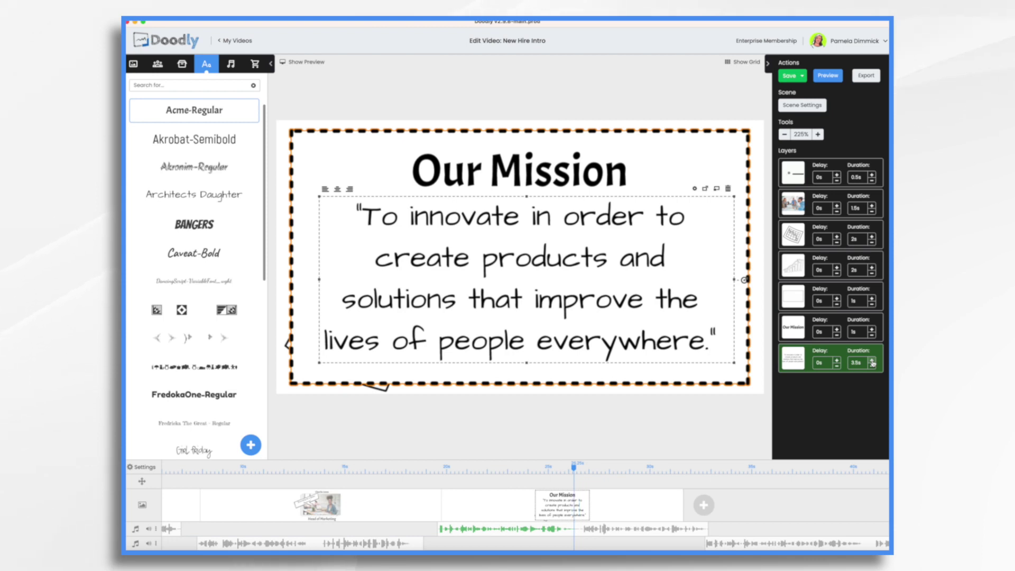
{"action": "left_click", "coordinate": [872, 360]}
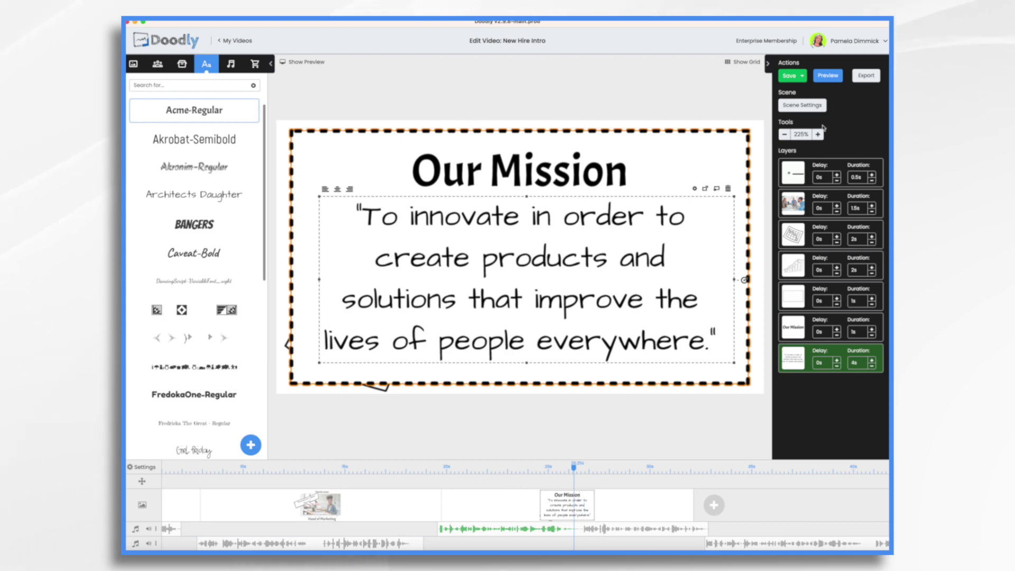
{"action": "left_click", "coordinate": [807, 108]}
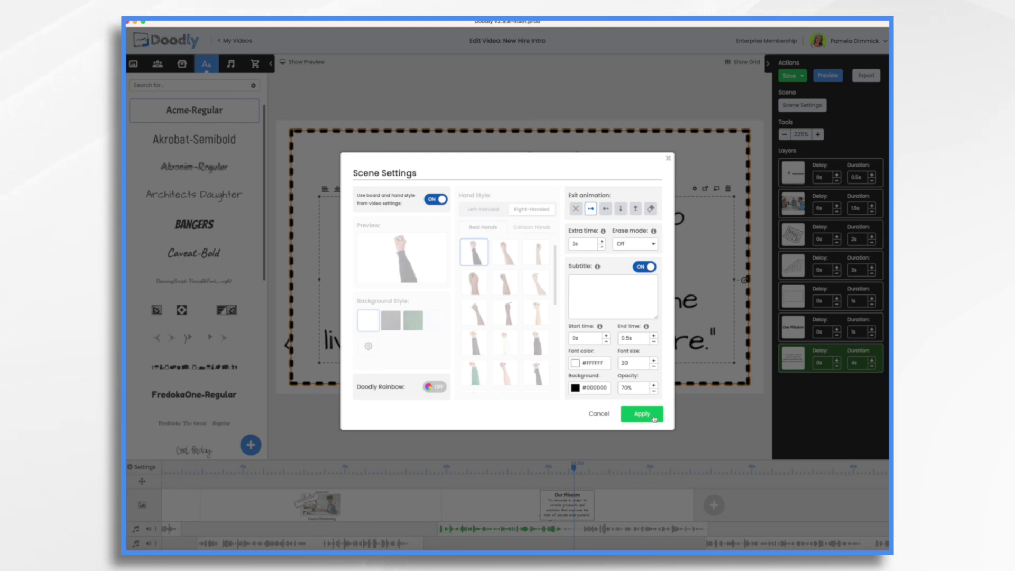
{"action": "left_click", "coordinate": [646, 415]}
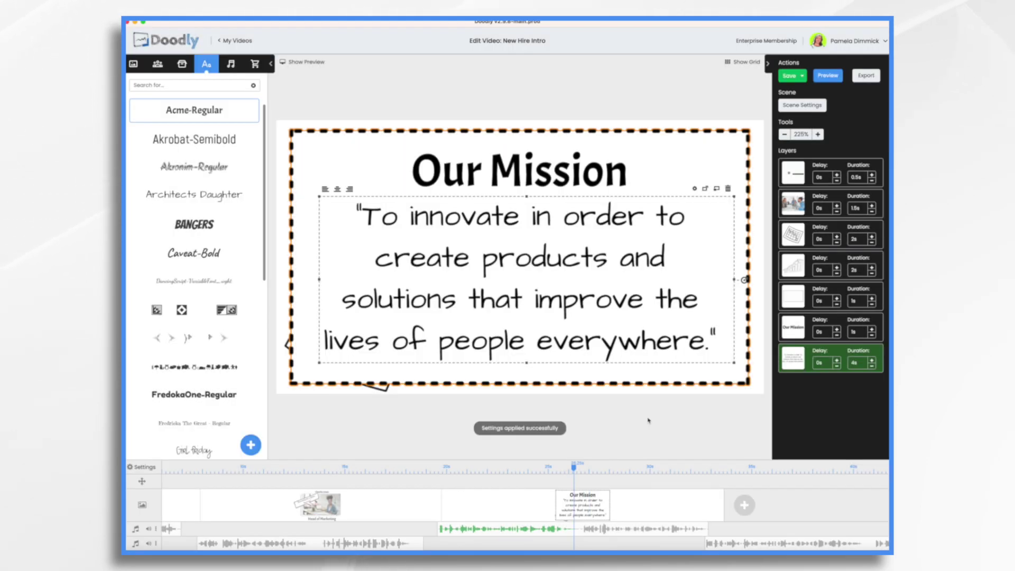
Step: Preview the video from about 19 seconds through the framed Our Mission statement
{"action": "left_click", "coordinate": [303, 62]}
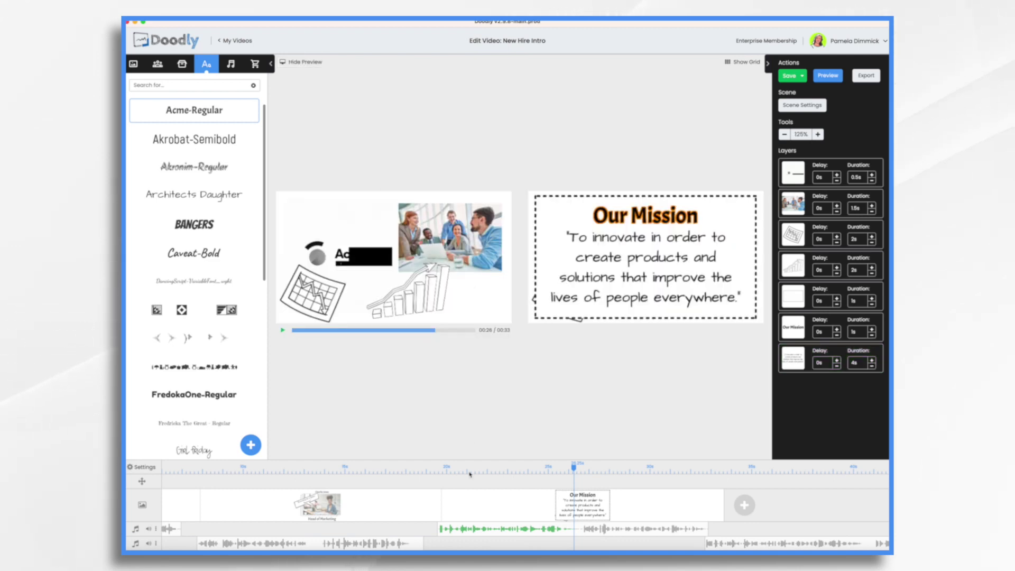
{"action": "left_click", "coordinate": [442, 467]}
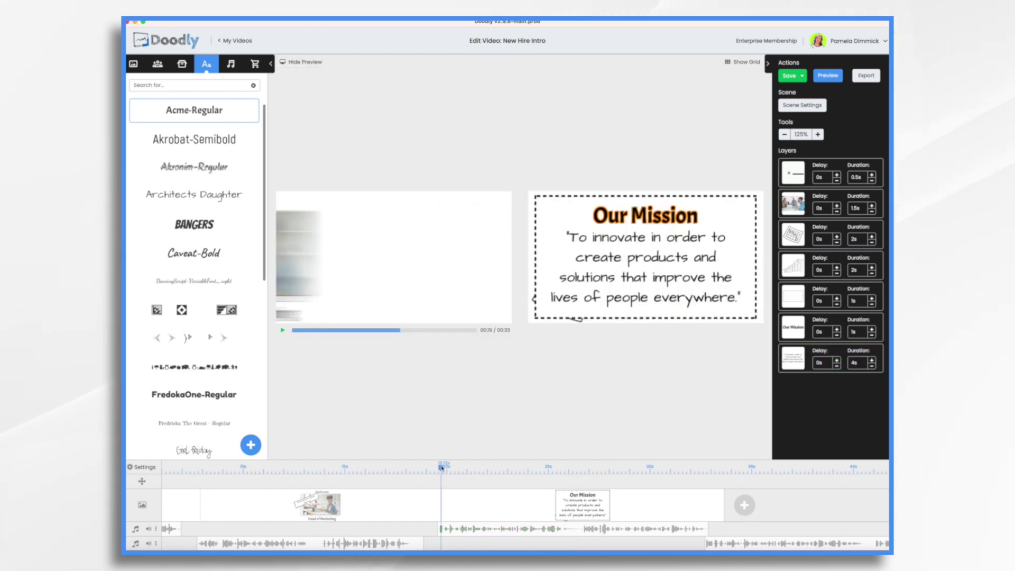
{"action": "left_click", "coordinate": [283, 332]}
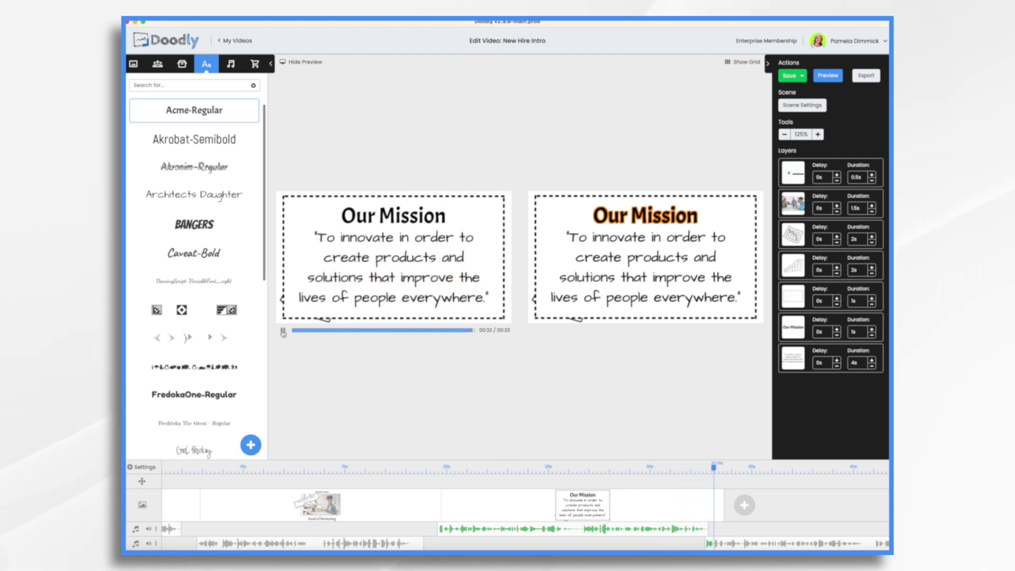
Step: Leave the preview, lengthen the mission quote to 5 seconds, and shift the second voiceover clip
{"action": "left_click", "coordinate": [304, 63]}
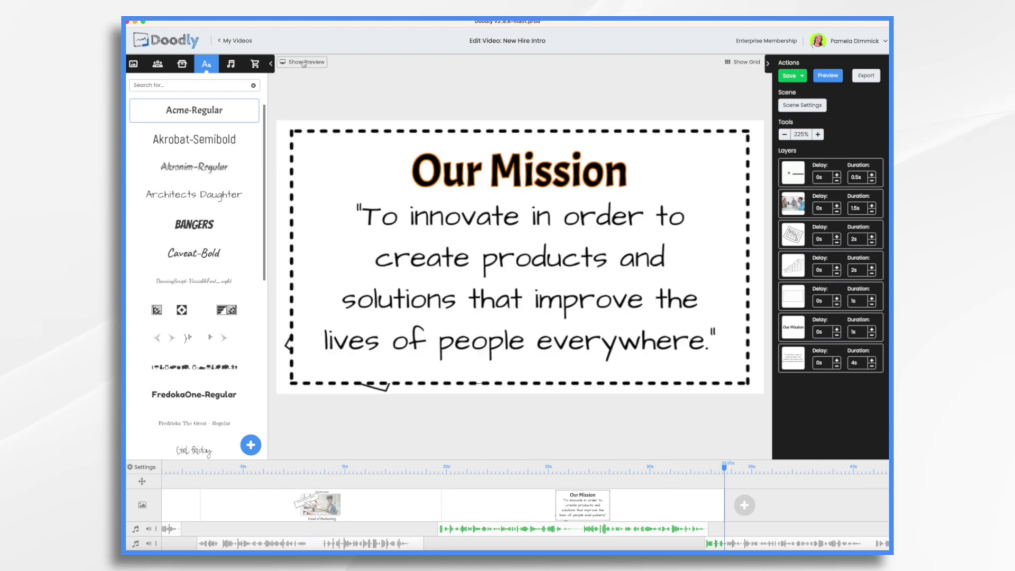
{"action": "left_click", "coordinate": [873, 360]}
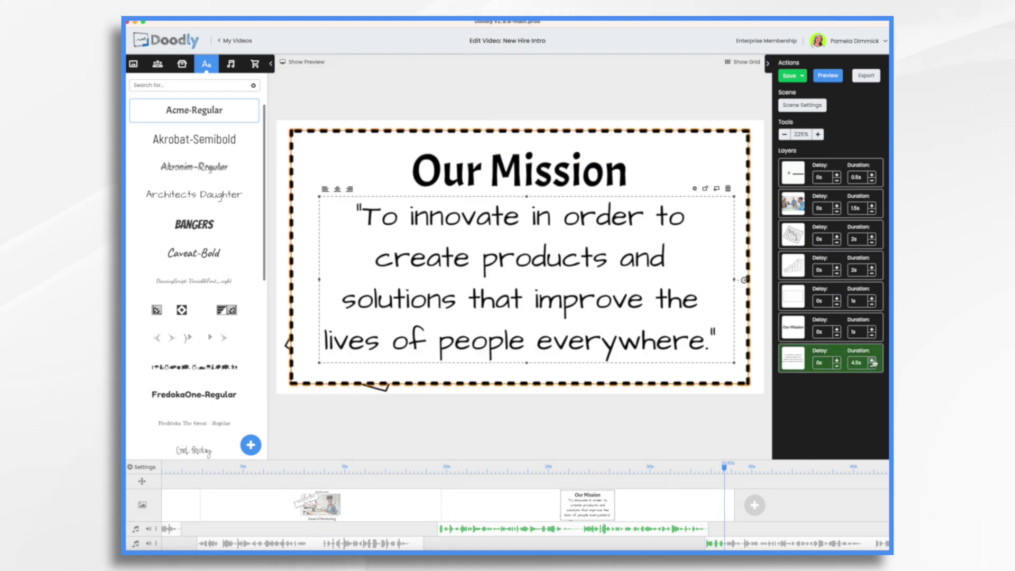
{"action": "left_click", "coordinate": [873, 360]}
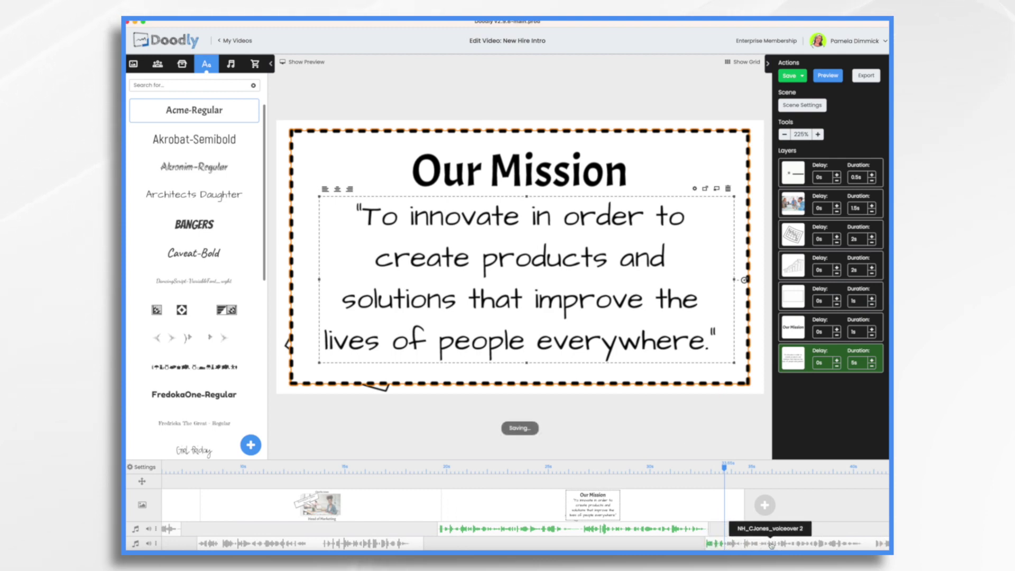
{"action": "left_click_drag", "start_coordinate": [775, 548], "coordinate": [812, 534]}
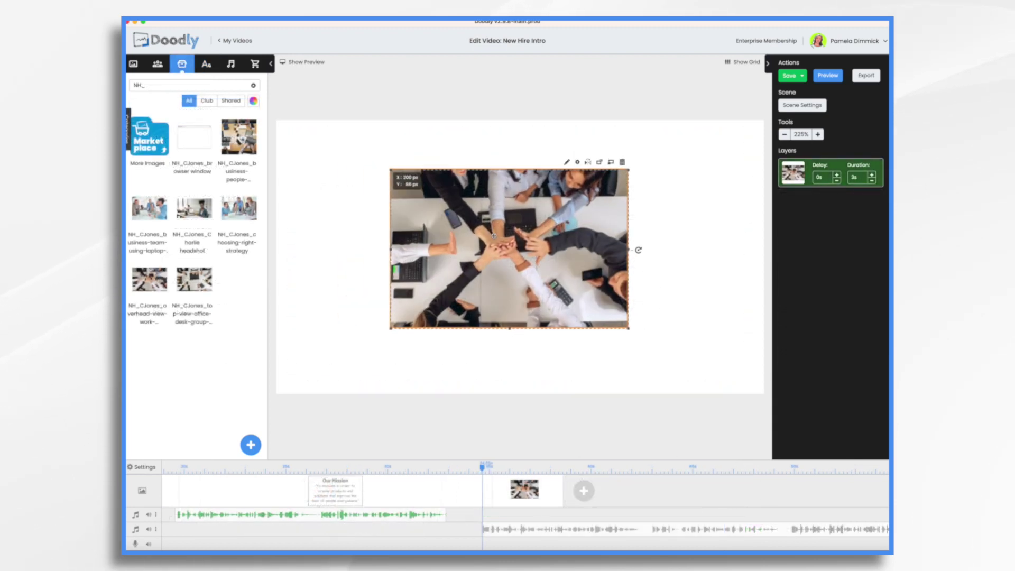
Step: Add the laptops team photo, the Enu Business Women 2 figure and a marketing headphones doodle
{"action": "left_click_drag", "start_coordinate": [497, 239], "coordinate": [376, 200]}
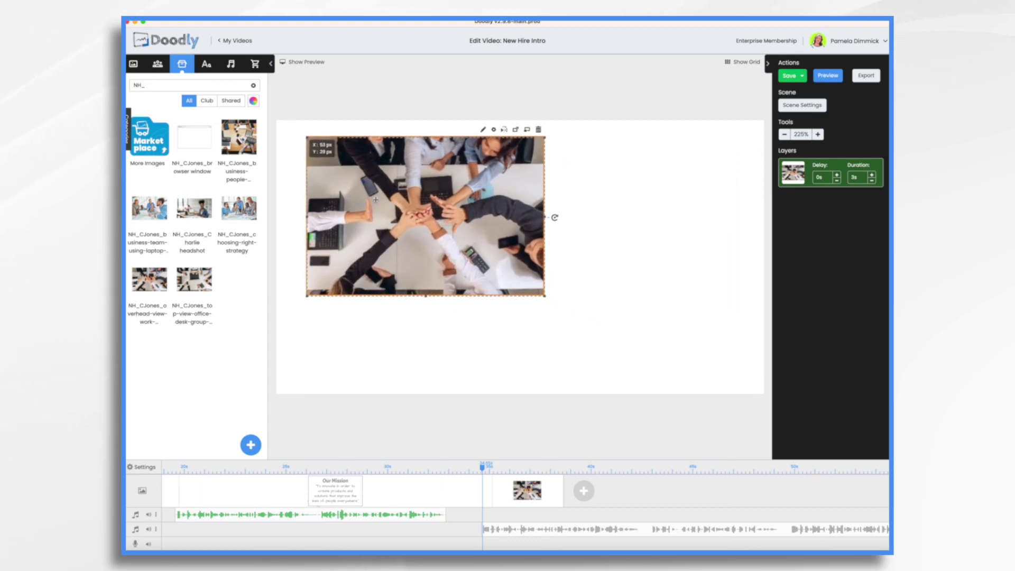
{"action": "left_click", "coordinate": [239, 136]}
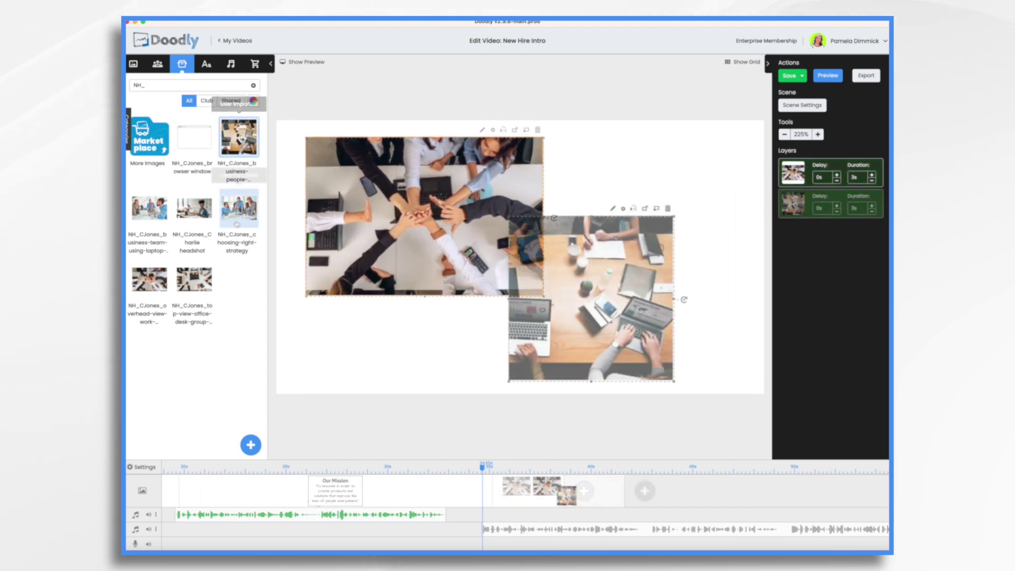
{"action": "left_click", "coordinate": [157, 64]}
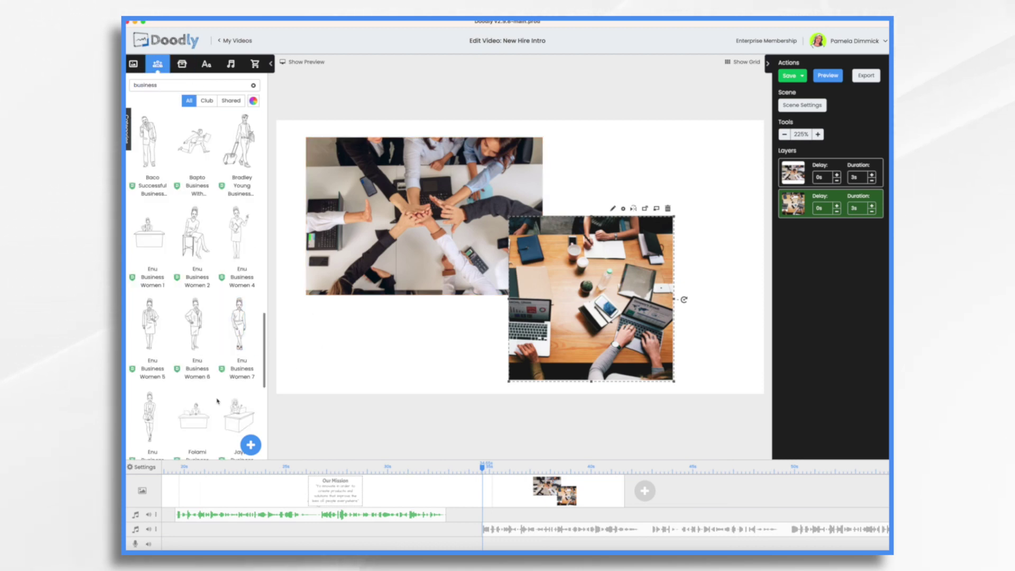
{"action": "left_click_drag", "start_coordinate": [195, 233], "coordinate": [411, 320]}
{"action": "left_click", "coordinate": [182, 63]}
{"action": "type", "text": "marketin"}
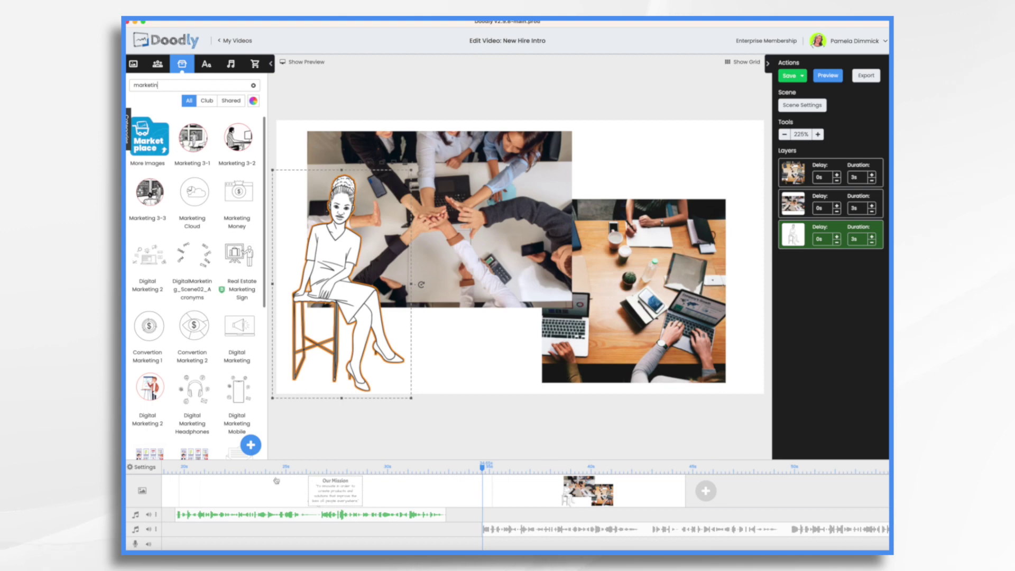
{"action": "scroll", "coordinate": [238, 307], "scroll_direction": "down", "scroll_amount": 2}
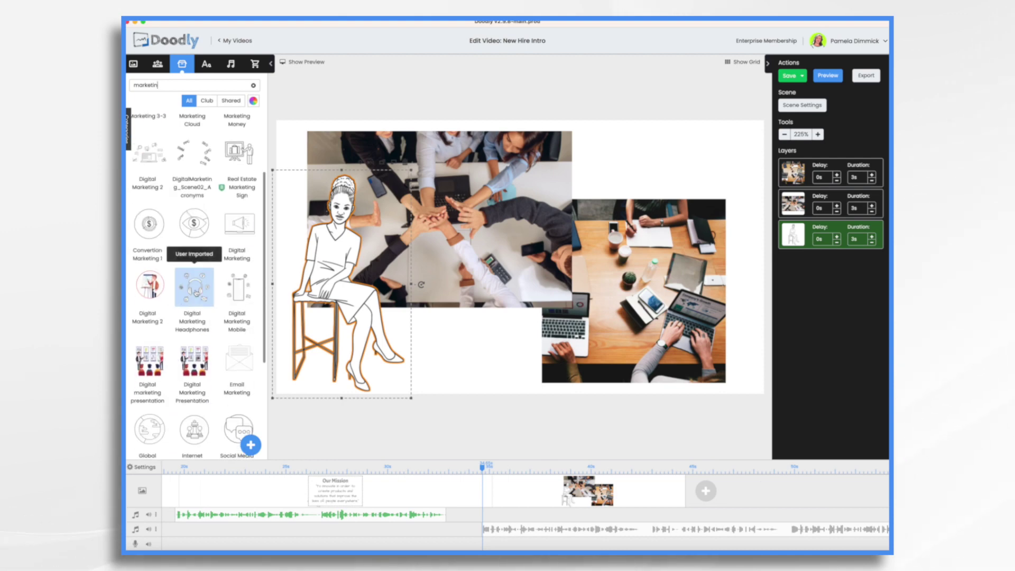
{"action": "left_click_drag", "start_coordinate": [194, 287], "coordinate": [343, 238]}
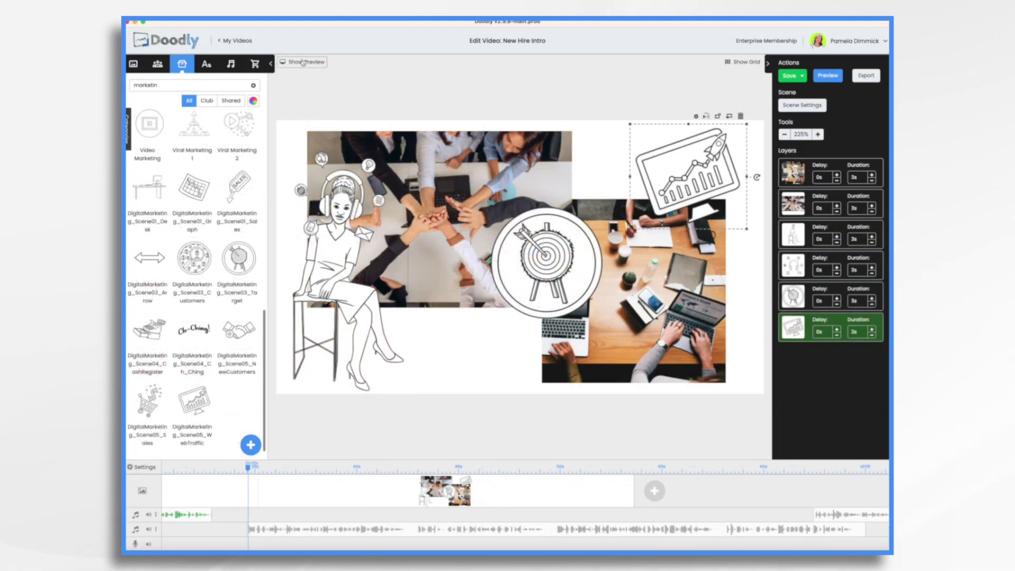
Step: Preview the new scene, then move the third narrator clip earlier in the timeline
{"action": "left_click", "coordinate": [303, 62]}
{"action": "left_click", "coordinate": [284, 332]}
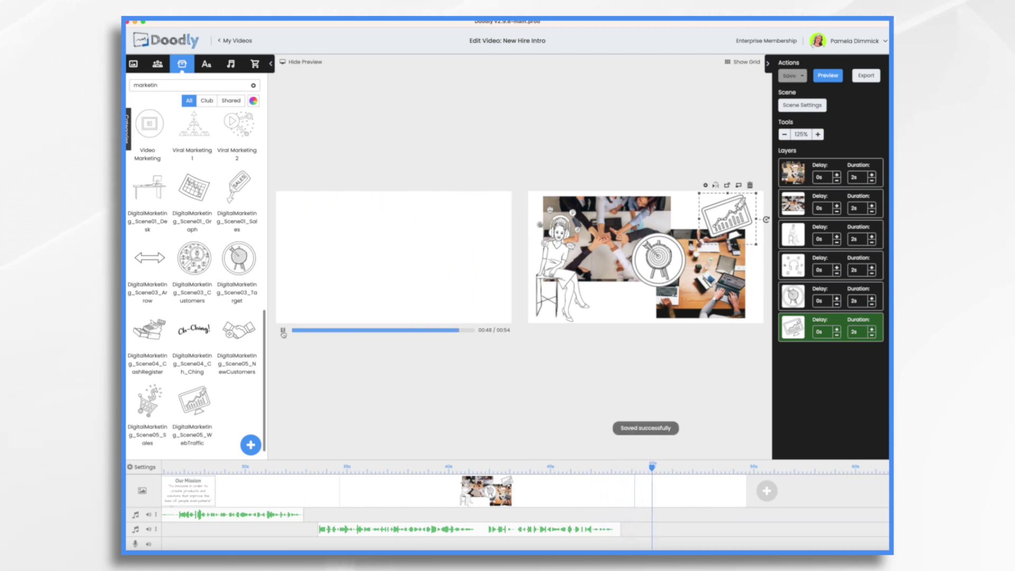
{"action": "left_click", "coordinate": [283, 332]}
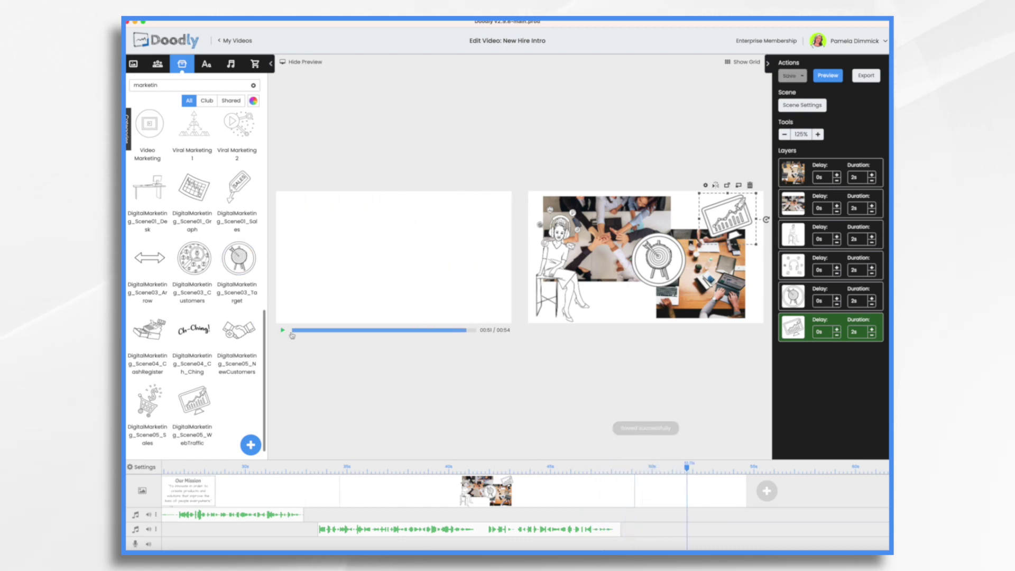
{"action": "scroll", "coordinate": [661, 523], "scroll_direction": "right", "scroll_amount": 2}
{"action": "scroll", "coordinate": [661, 522], "scroll_direction": "right", "scroll_amount": 8}
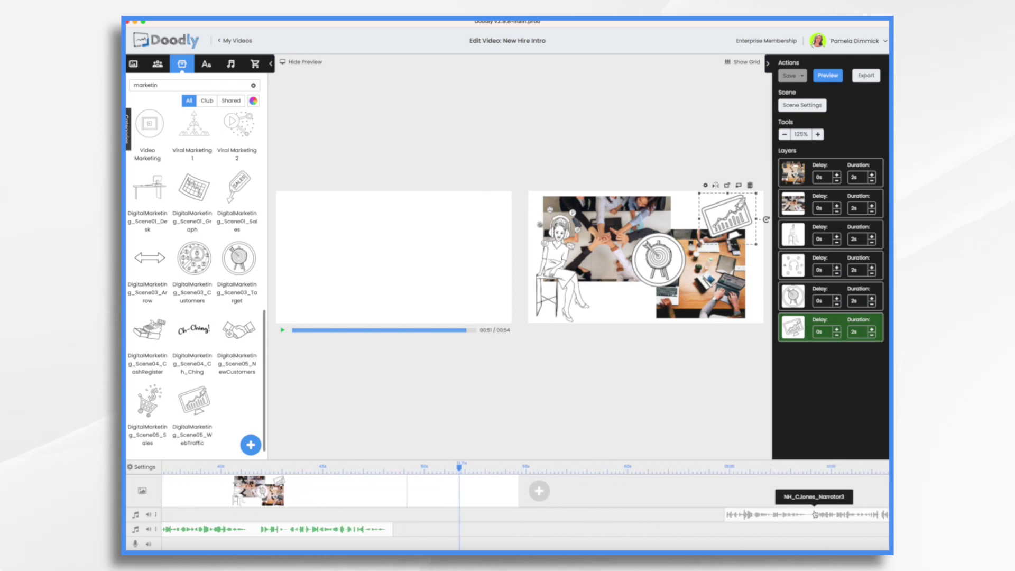
{"action": "left_click_drag", "start_coordinate": [815, 515], "coordinate": [565, 507]}
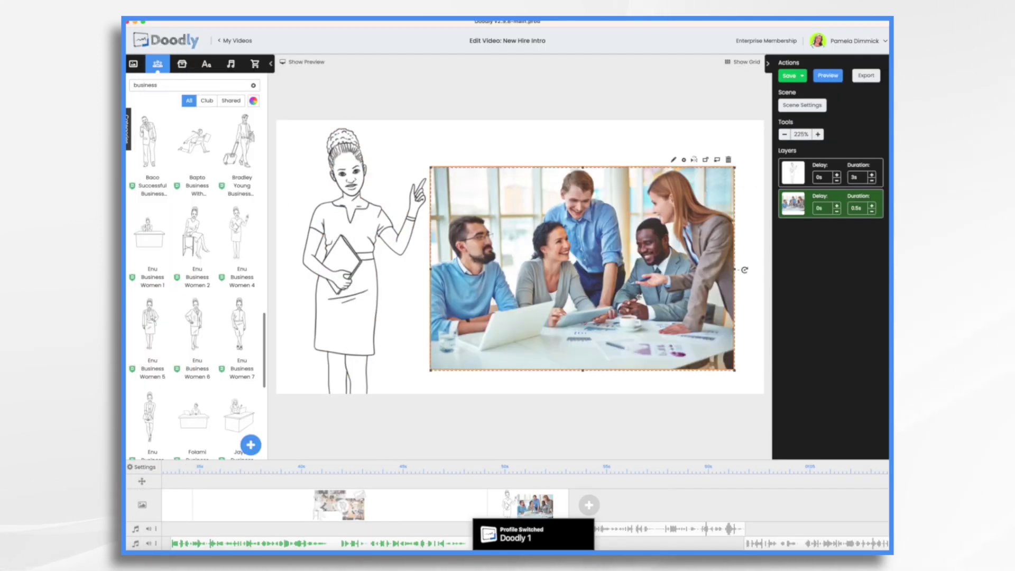
{"action": "left_click", "coordinate": [206, 64]}
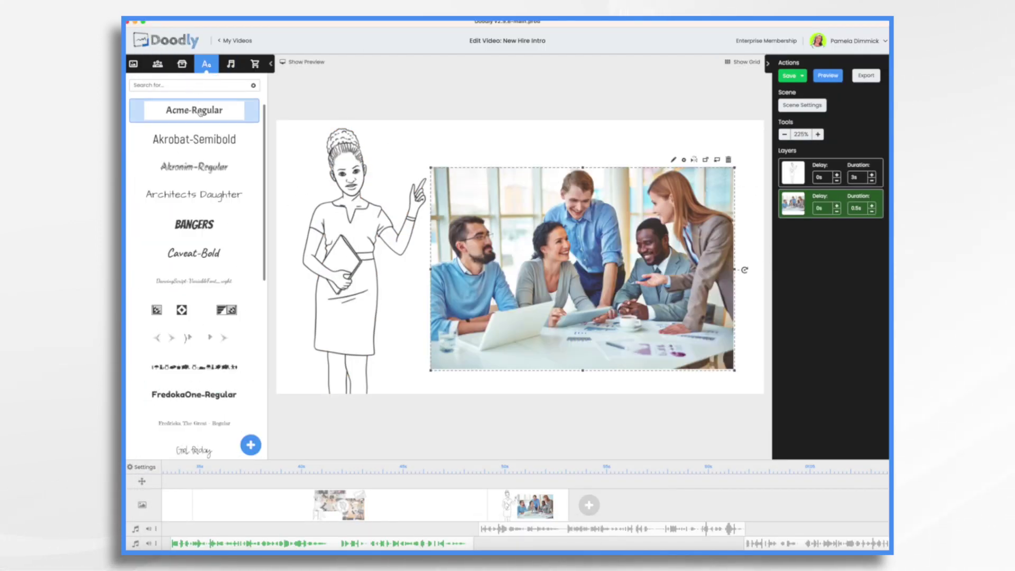
Step: Add the Acme-Regular headline 'Driving Acme Inc. to New Heights!' and nudge it into position
{"action": "left_click", "coordinate": [200, 112]}
{"action": "type", "text": "Drivin"}
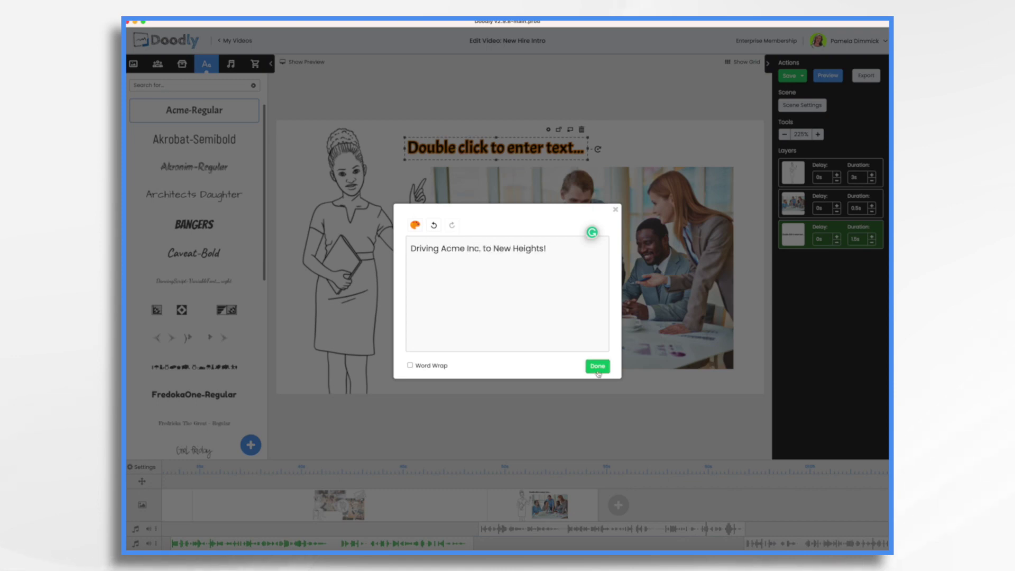
{"action": "type", "text": "g Acme Inc, to New Heights!"}
{"action": "left_click", "coordinate": [597, 366]}
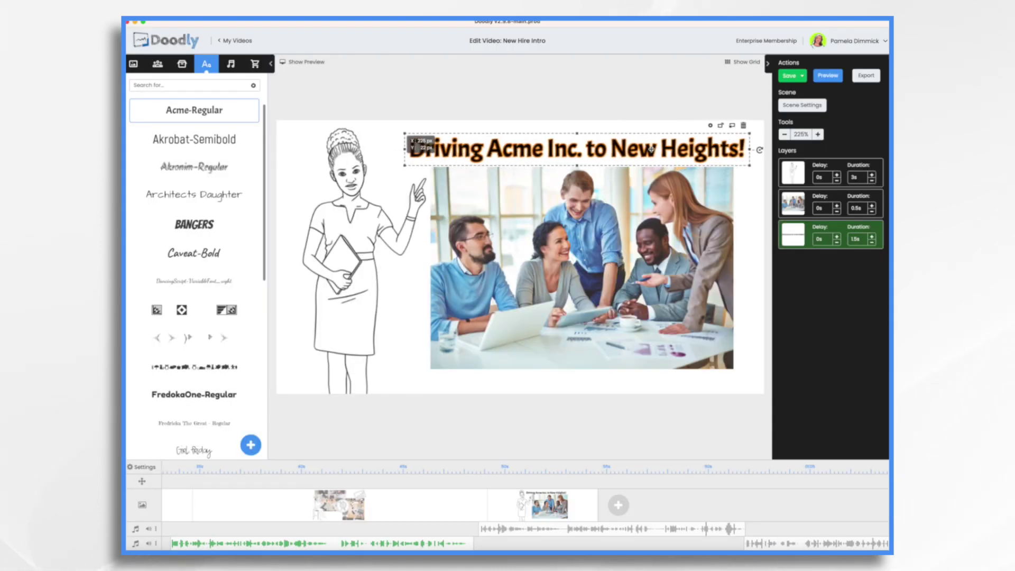
{"action": "left_click_drag", "start_coordinate": [652, 149], "coordinate": [650, 150]}
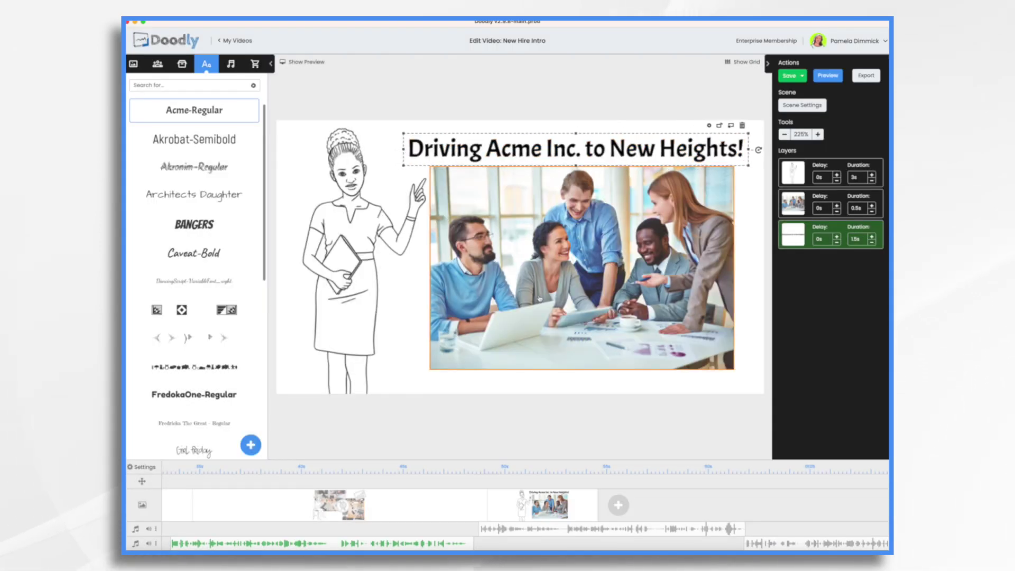
{"action": "left_click", "coordinate": [740, 270]}
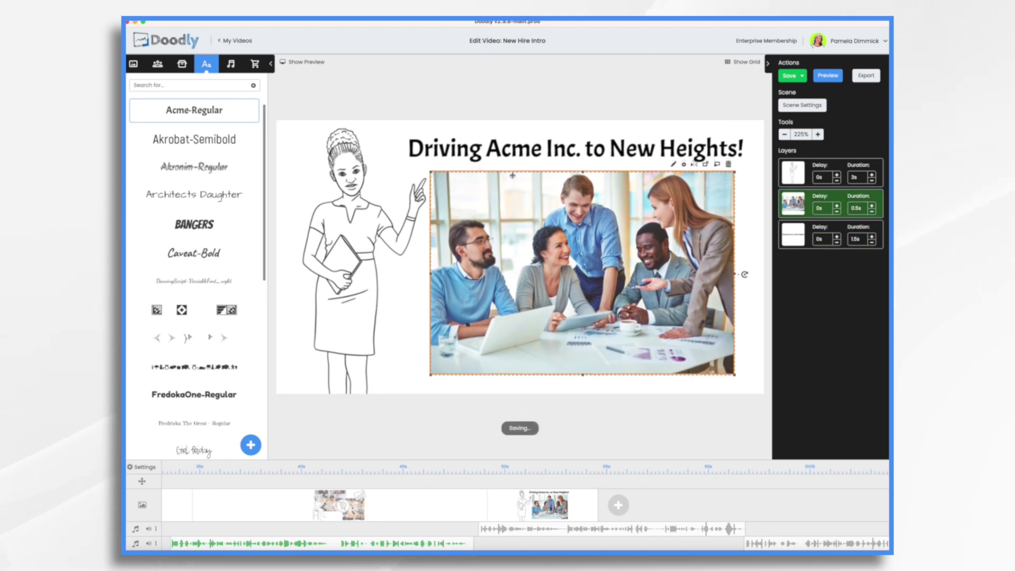
{"action": "left_click", "coordinate": [503, 151]}
{"action": "left_click_drag", "start_coordinate": [506, 150], "coordinate": [501, 152]}
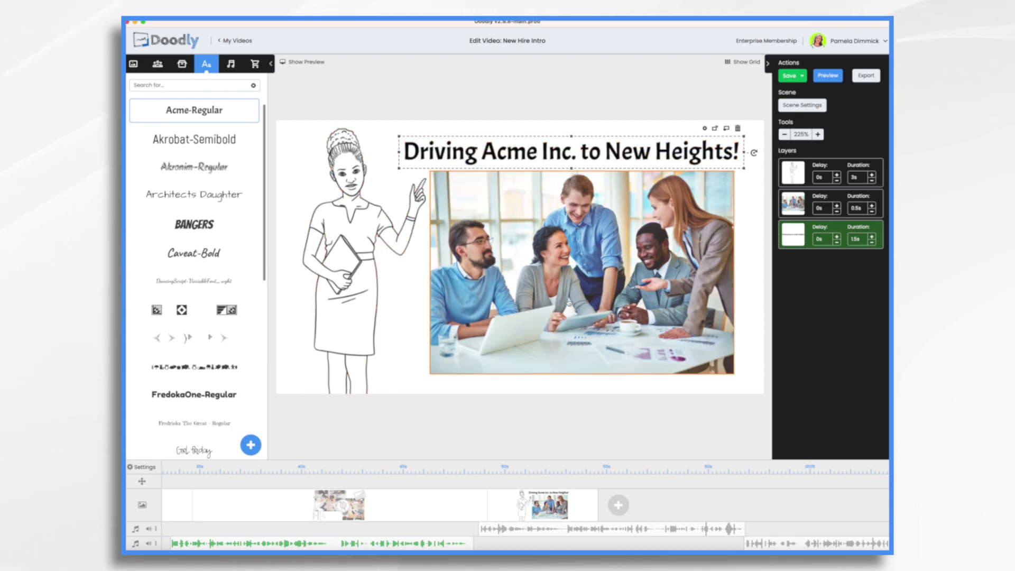
Step: Nudge the team photo left to line up with the headline, then check the script board
{"action": "left_click", "coordinate": [568, 300]}
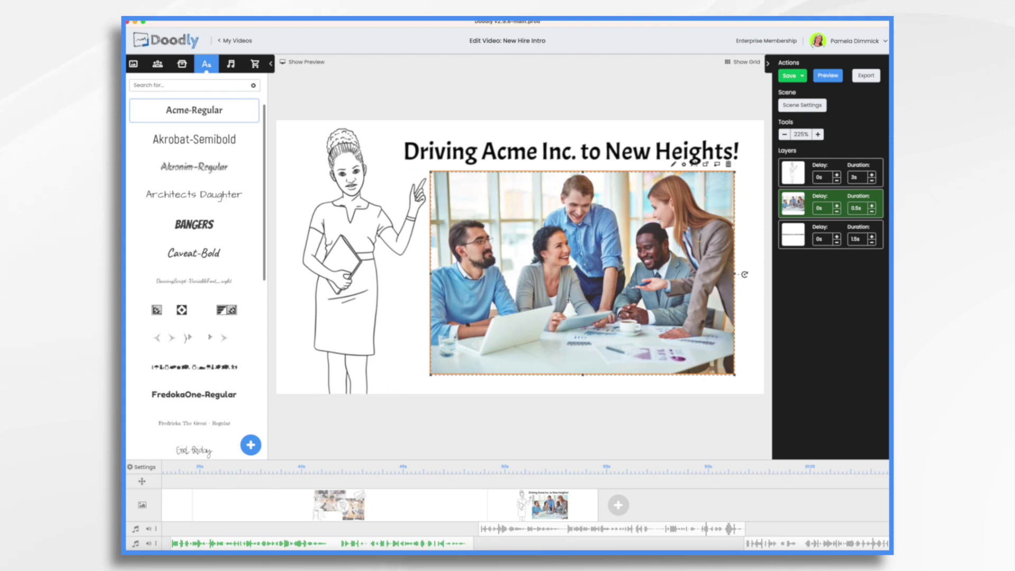
{"action": "left_click_drag", "start_coordinate": [547, 301], "coordinate": [542, 300]}
{"action": "left_click", "coordinate": [359, 264]}
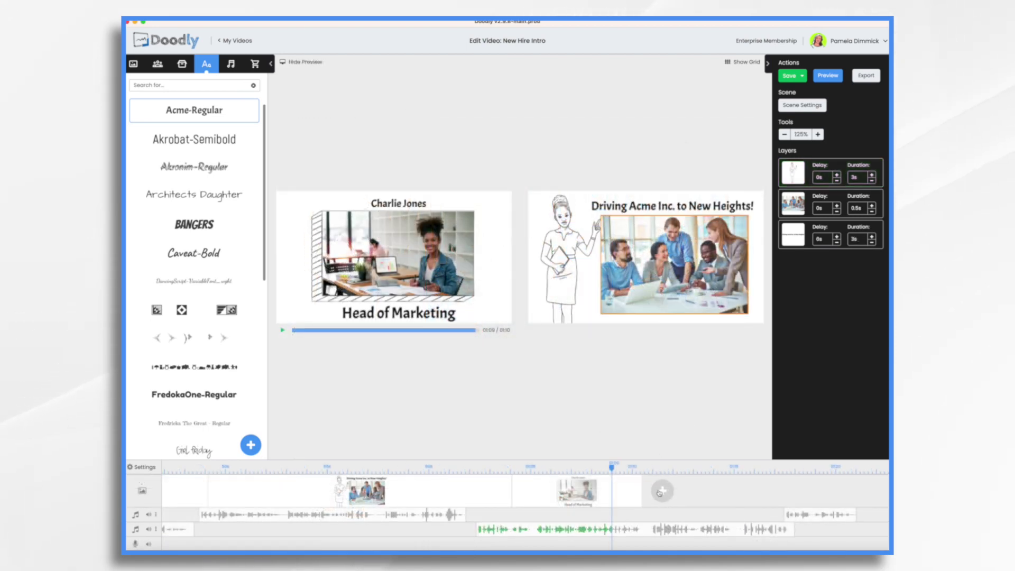
{"action": "left_click", "coordinate": [694, 549]}
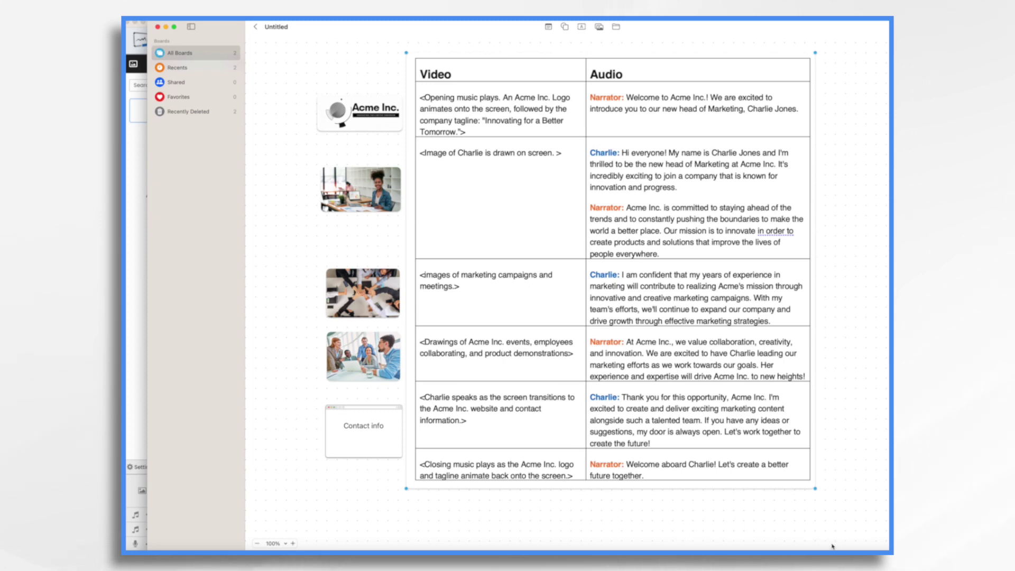
{"action": "key", "text": "super+Tab"}
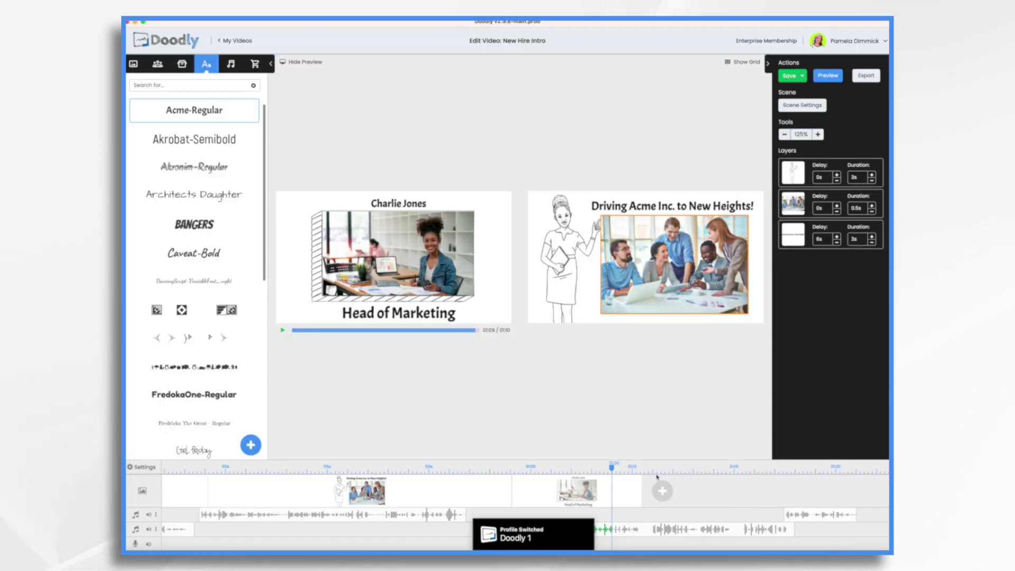
Step: Start a new final scene containing the browser window image
{"action": "left_click", "coordinate": [662, 496]}
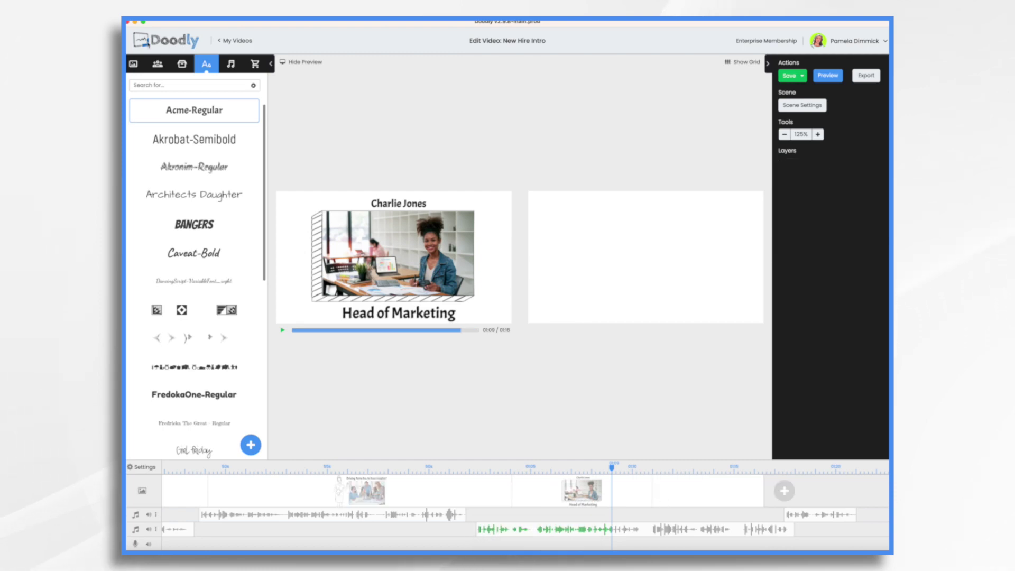
{"action": "left_click", "coordinate": [182, 64]}
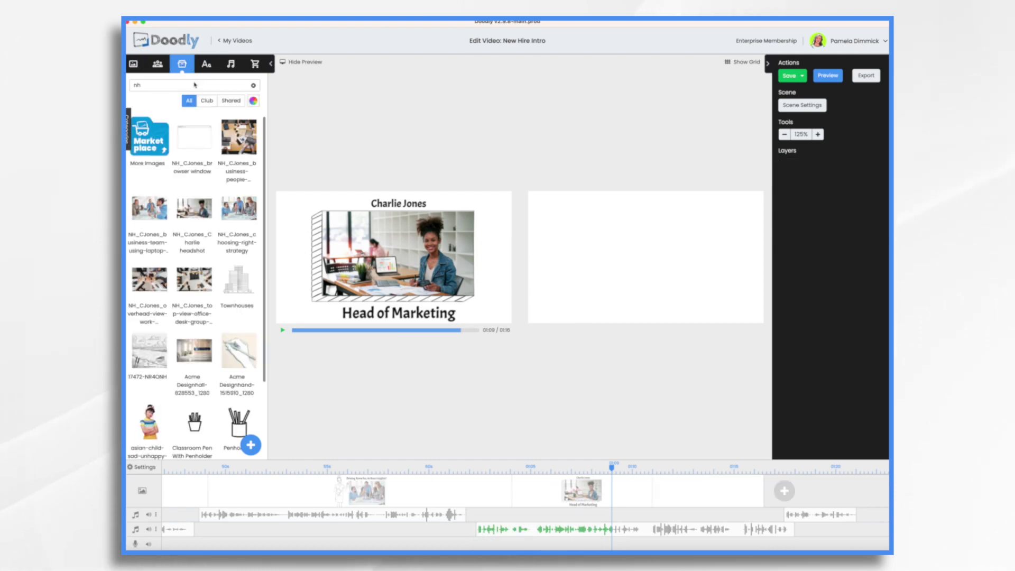
{"action": "left_click_drag", "start_coordinate": [212, 142], "coordinate": [668, 254]}
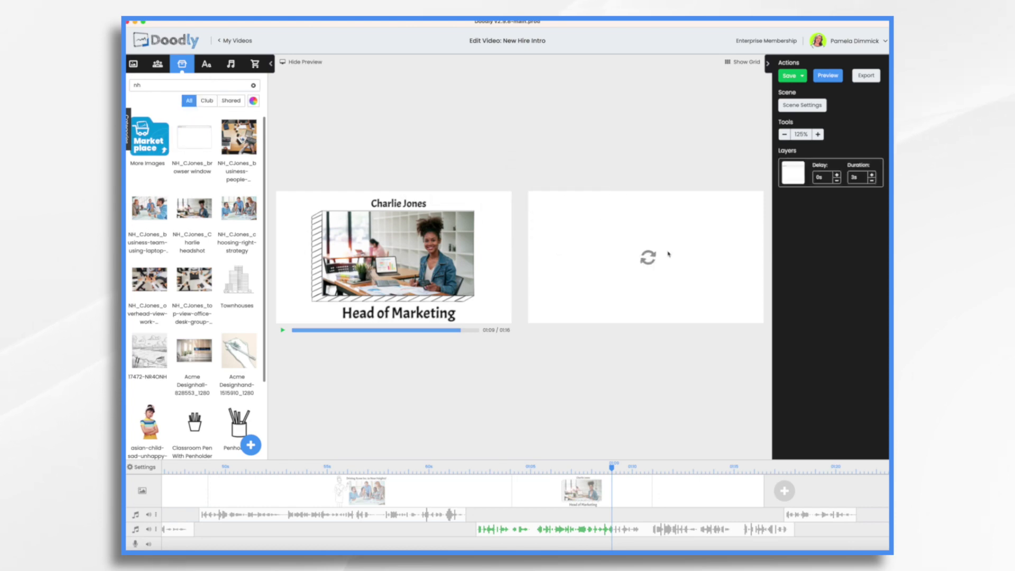
{"action": "left_click", "coordinate": [306, 62]}
{"action": "left_click", "coordinate": [206, 64]}
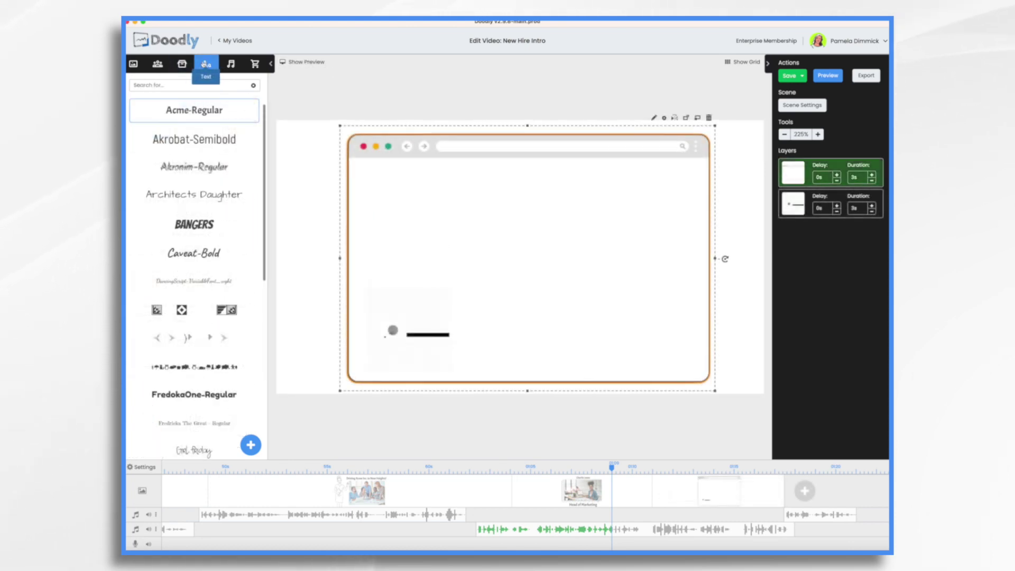
{"action": "left_click_drag", "start_coordinate": [210, 194], "coordinate": [539, 146]}
{"action": "double_click", "coordinate": [538, 144]}
{"action": "type", "text": "www.acmeinc.com"}
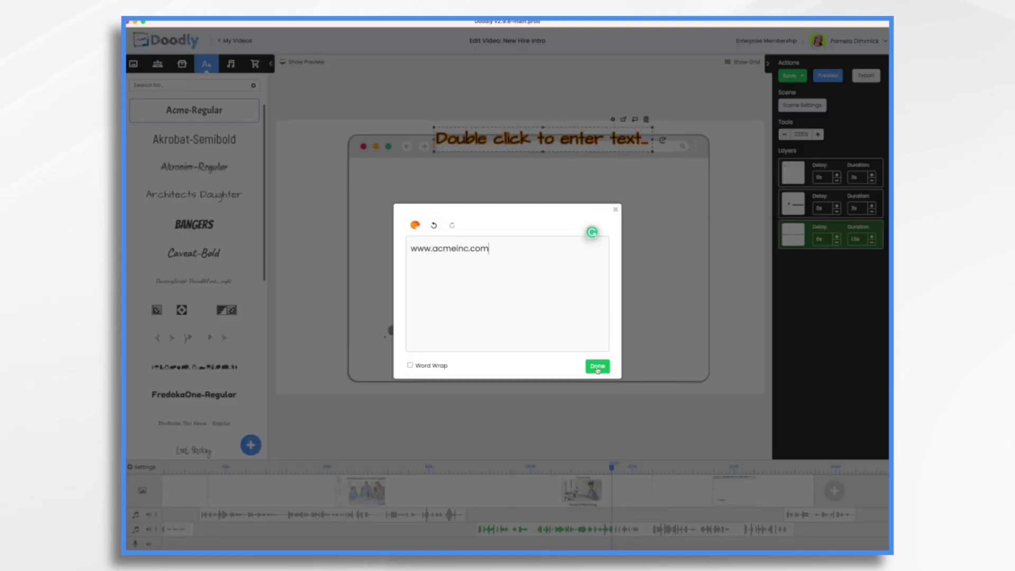
{"action": "left_click", "coordinate": [598, 368]}
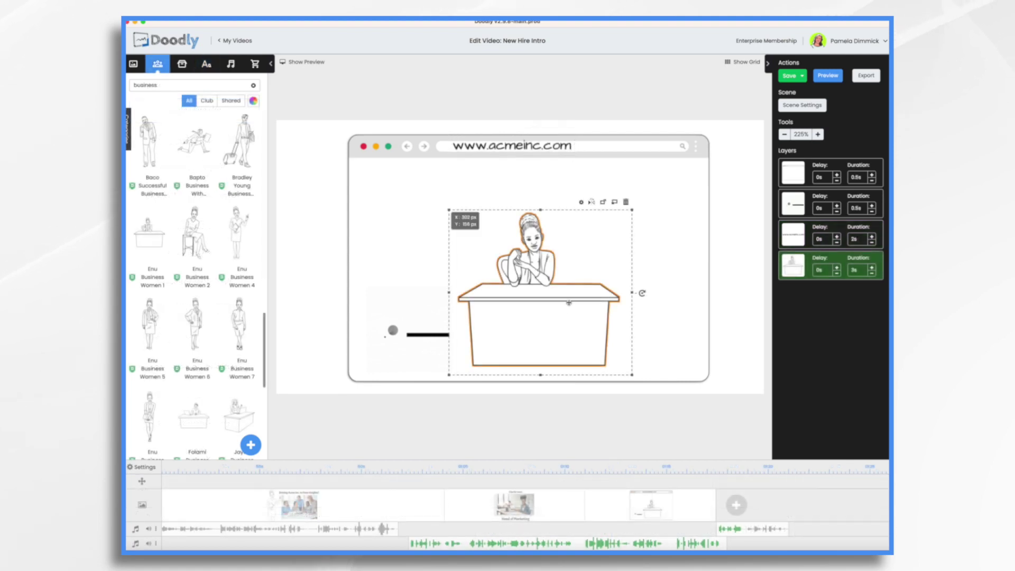
Step: Place the woman-at-desk character in the browser window, enlarge it, and reposition the dot-and-line element
{"action": "left_click_drag", "start_coordinate": [579, 281], "coordinate": [614, 294]}
{"action": "left_click_drag", "start_coordinate": [493, 194], "coordinate": [471, 172]}
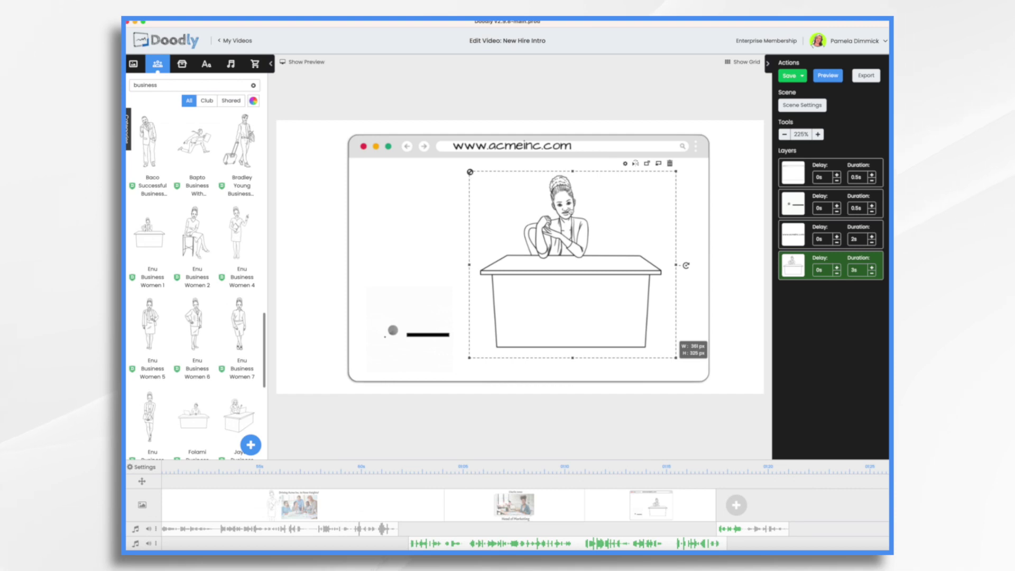
{"action": "left_click_drag", "start_coordinate": [595, 285], "coordinate": [608, 297]}
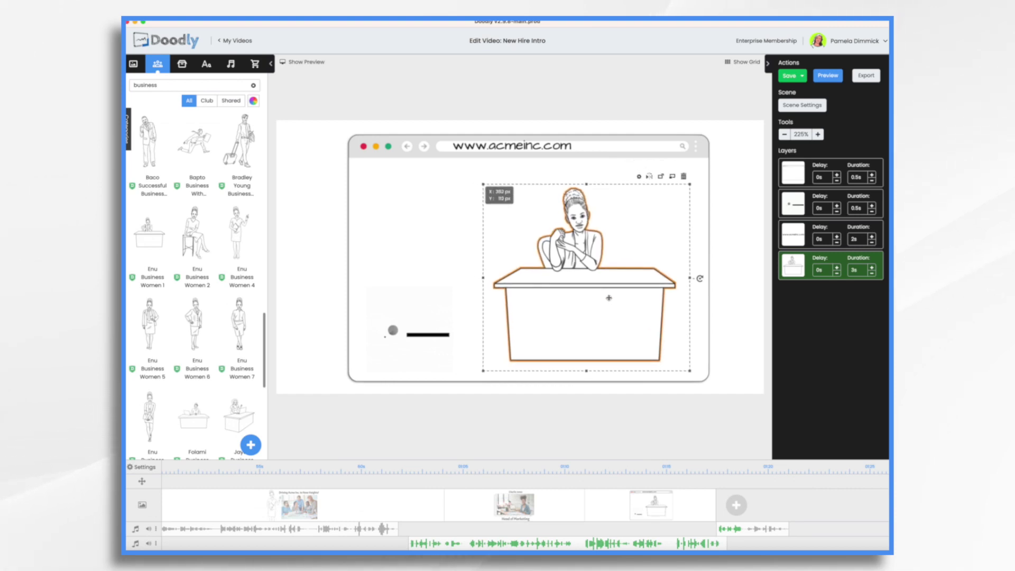
{"action": "left_click_drag", "start_coordinate": [586, 185], "coordinate": [586, 166]}
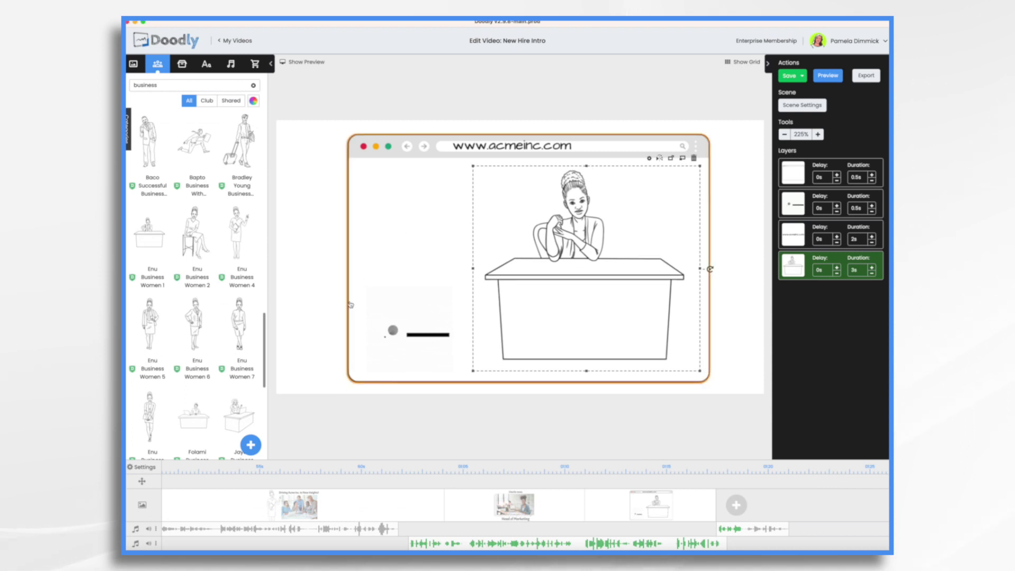
{"action": "left_click", "coordinate": [393, 314]}
{"action": "mouse_move", "coordinate": [393, 315]}
{"action": "left_mouse_down"}
{"action": "mouse_move", "coordinate": [531, 310]}
{"action": "mouse_move", "coordinate": [331, 299]}
{"action": "mouse_move", "coordinate": [397, 303]}
{"action": "left_mouse_up"}
{"action": "left_click", "coordinate": [547, 282]}
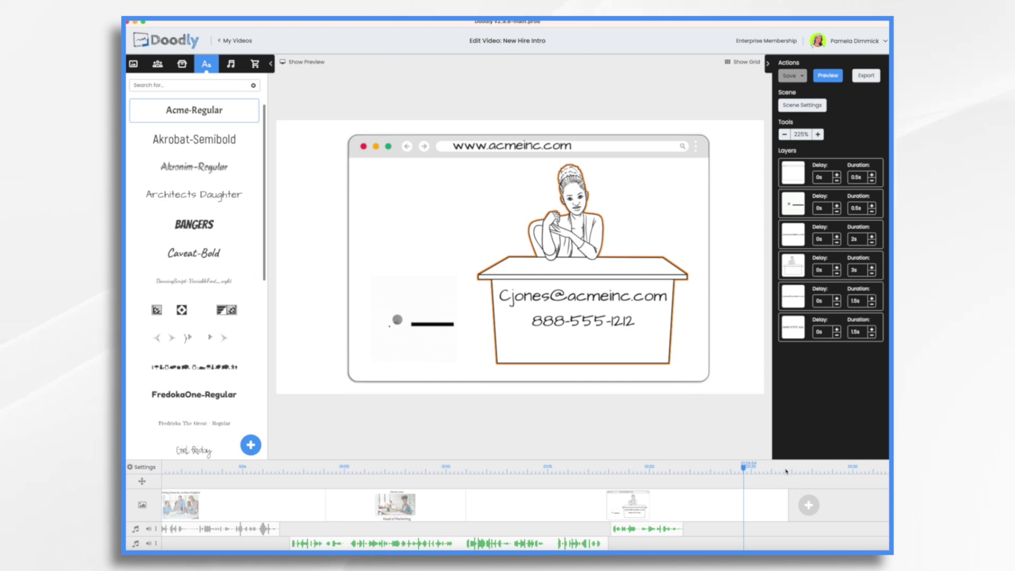
{"action": "left_click", "coordinate": [305, 258]}
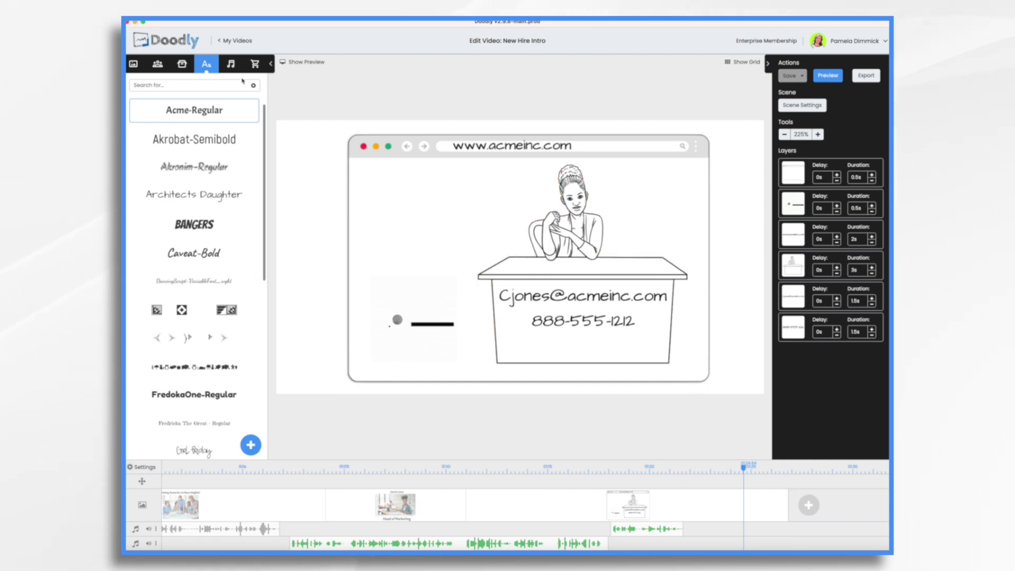
Step: From the Music sounds, drop Finding Millions onto a newly added third audio track
{"action": "left_click", "coordinate": [231, 64]}
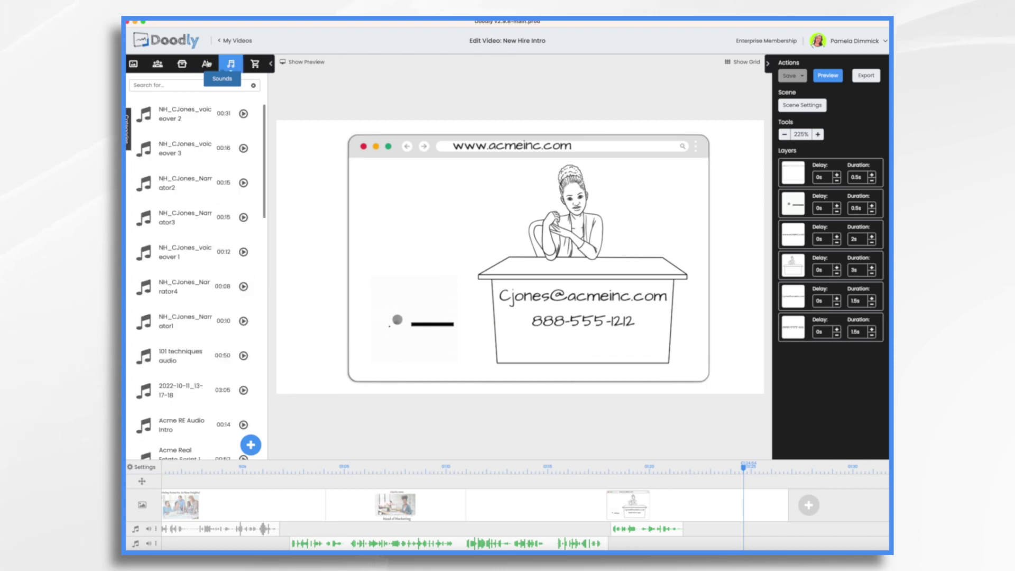
{"action": "left_click", "coordinate": [128, 136]}
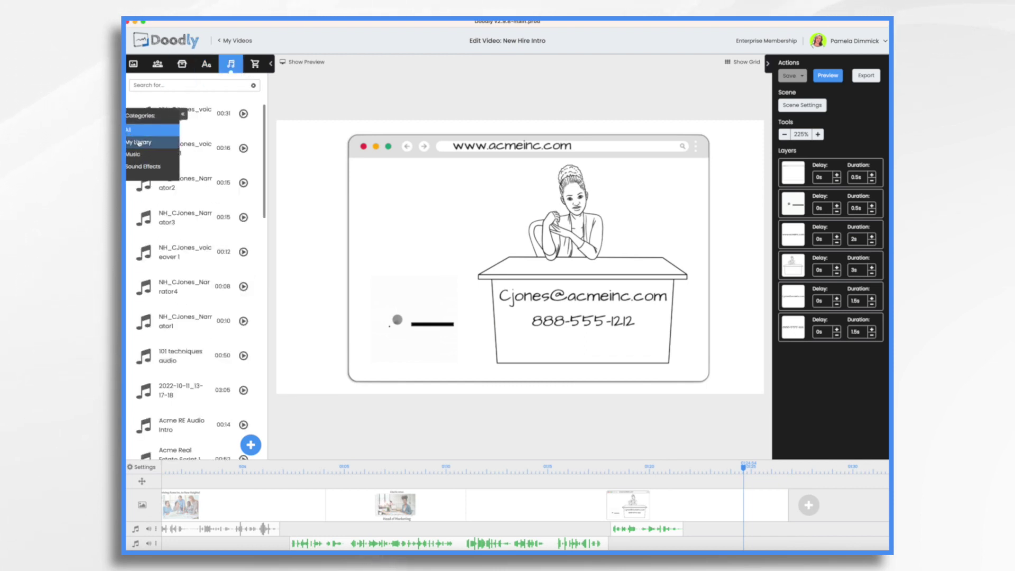
{"action": "left_click", "coordinate": [143, 161]}
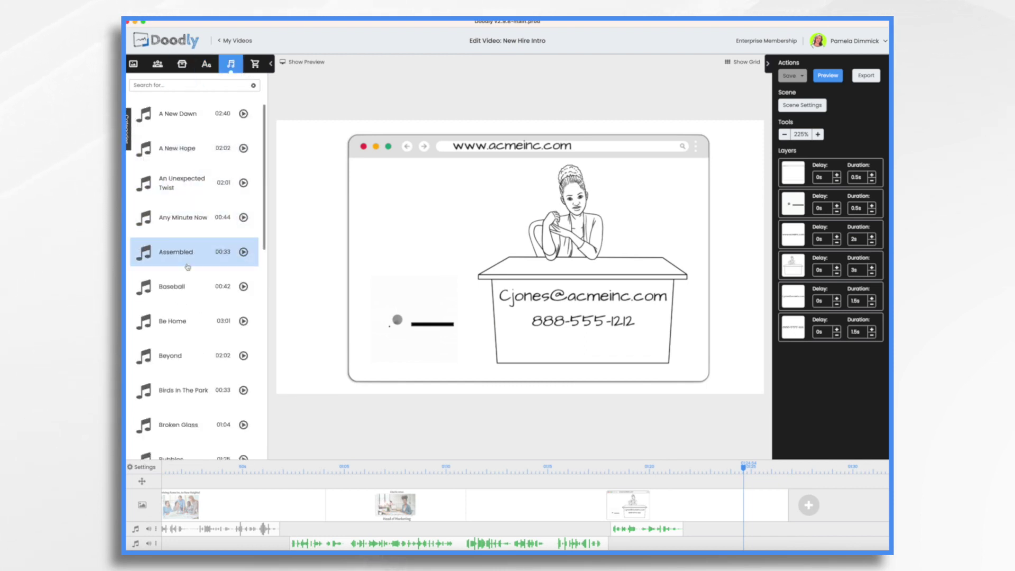
{"action": "scroll", "coordinate": [190, 316], "scroll_direction": "down", "scroll_amount": 3}
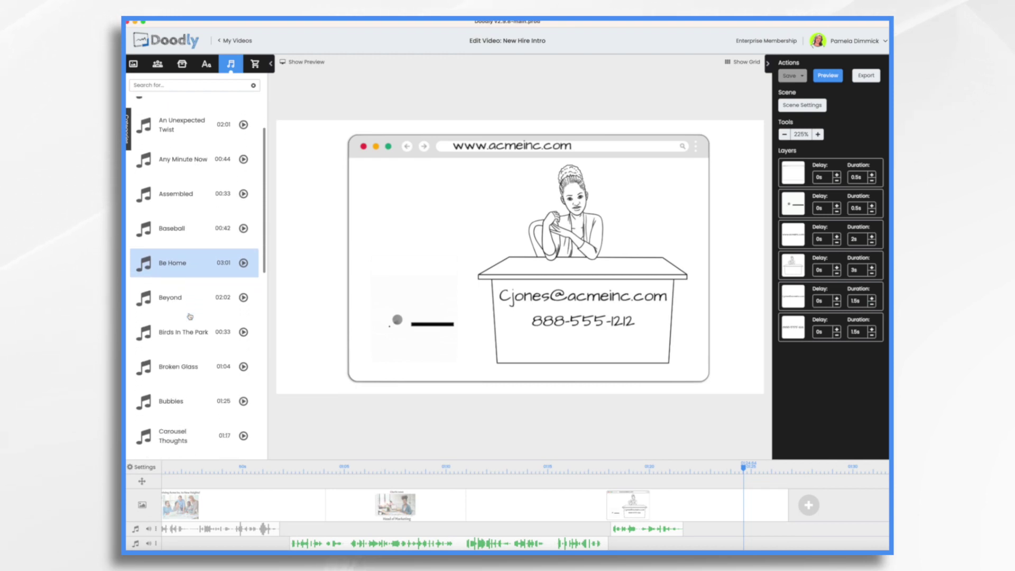
{"action": "scroll", "coordinate": [190, 317], "scroll_direction": "down", "scroll_amount": 7}
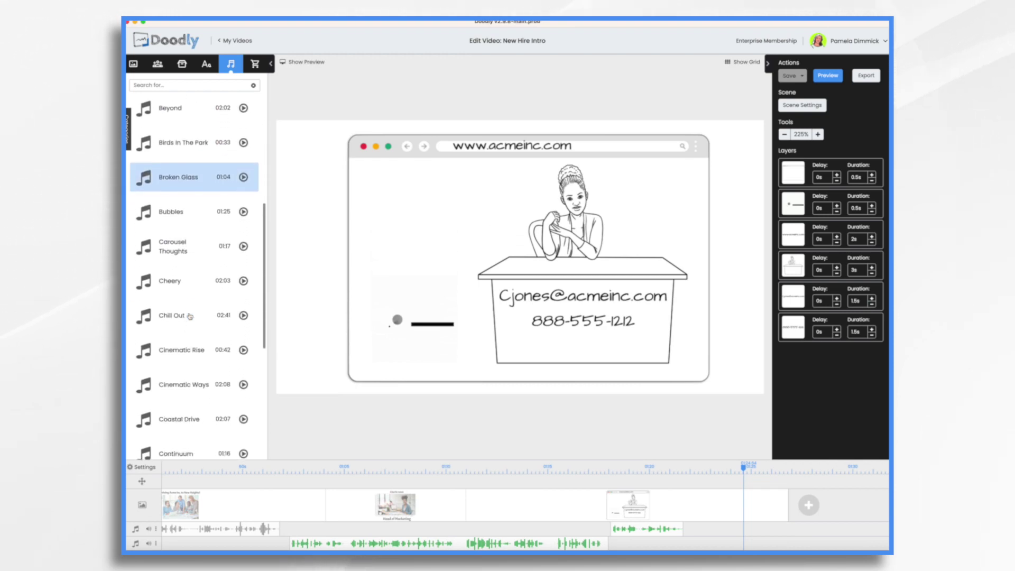
{"action": "scroll", "coordinate": [190, 316], "scroll_direction": "down", "scroll_amount": 8}
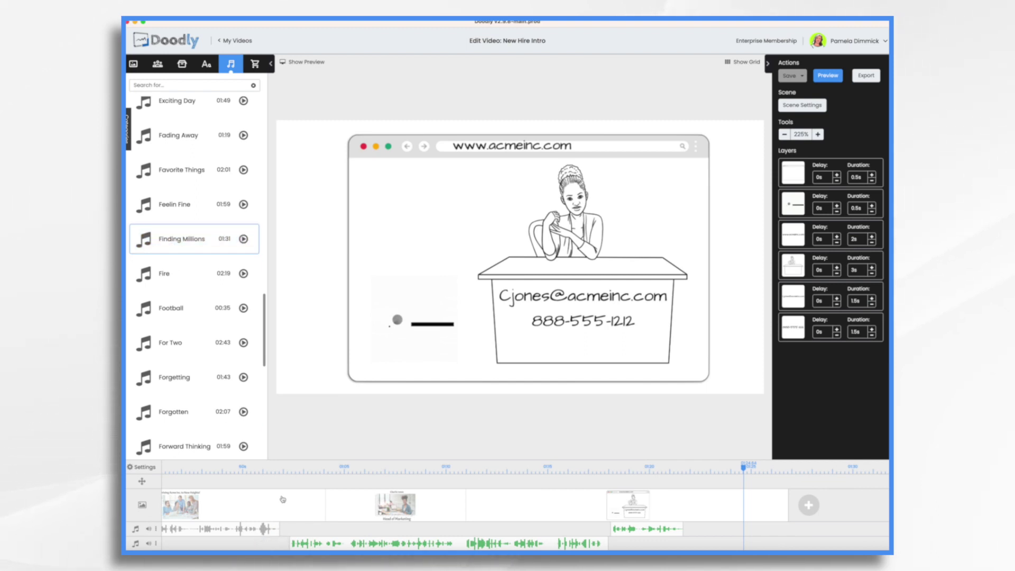
{"action": "scroll", "coordinate": [282, 499], "scroll_direction": "left", "scroll_amount": 3}
{"action": "scroll", "coordinate": [283, 499], "scroll_direction": "down", "scroll_amount": 1}
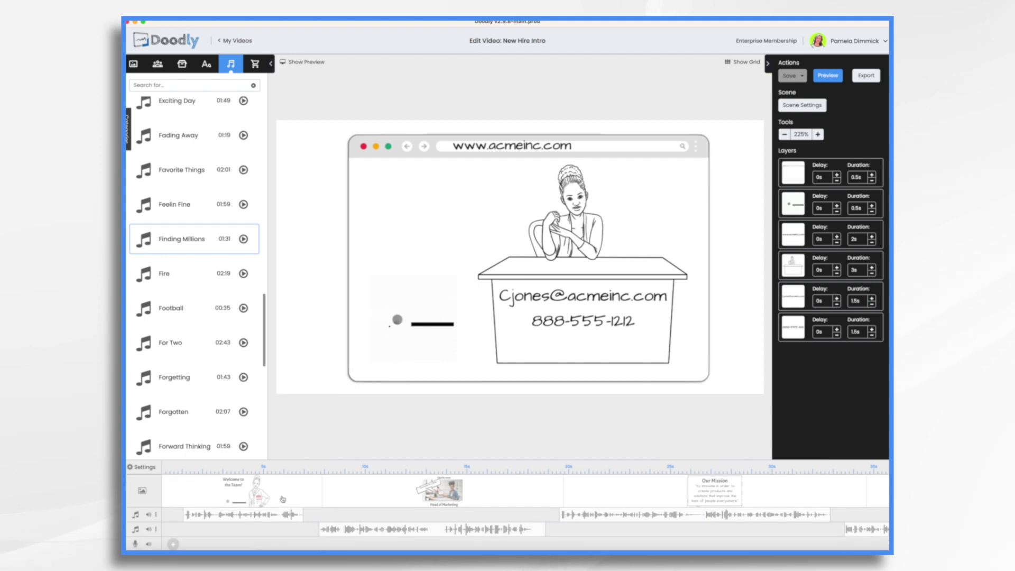
{"action": "left_click", "coordinate": [156, 529]}
{"action": "left_click", "coordinate": [185, 529]}
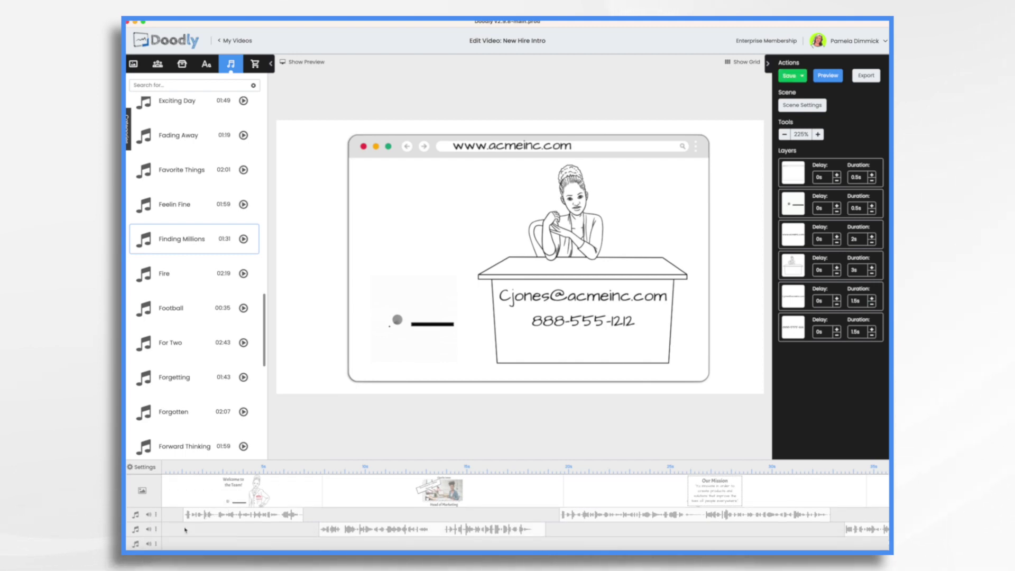
{"action": "left_click_drag", "start_coordinate": [181, 243], "coordinate": [164, 529]}
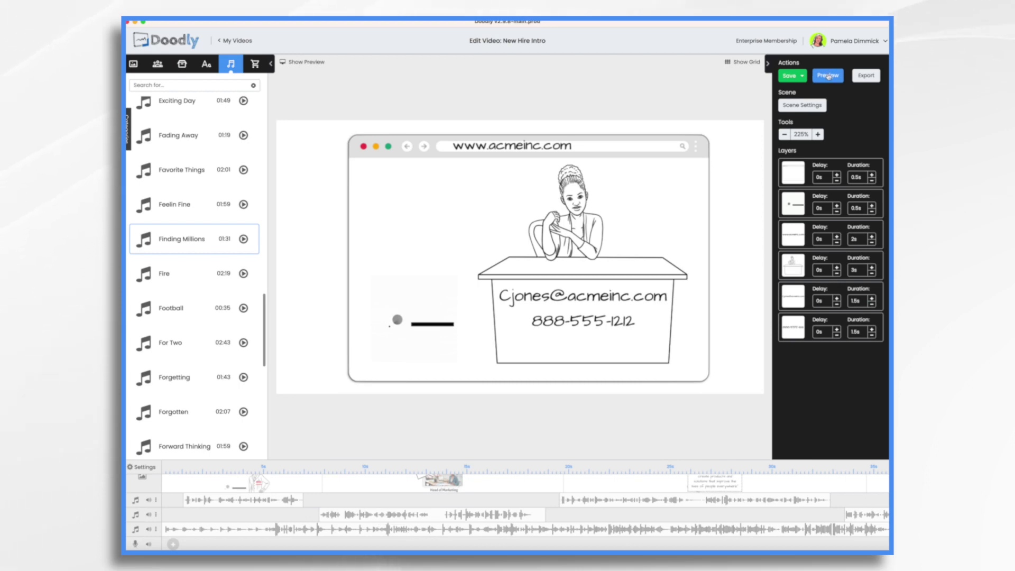
{"action": "left_click", "coordinate": [828, 76]}
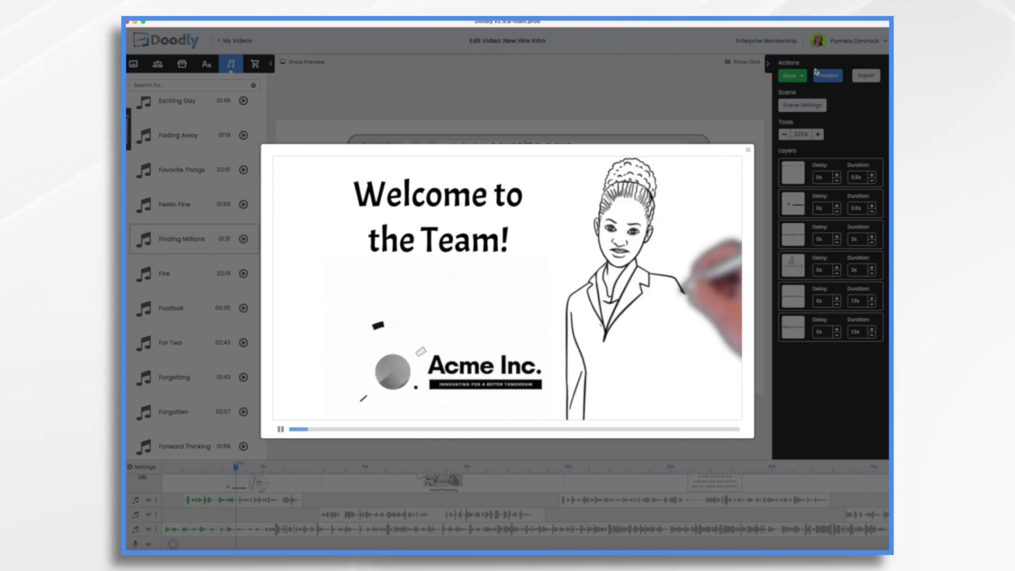
{"action": "left_click", "coordinate": [748, 150]}
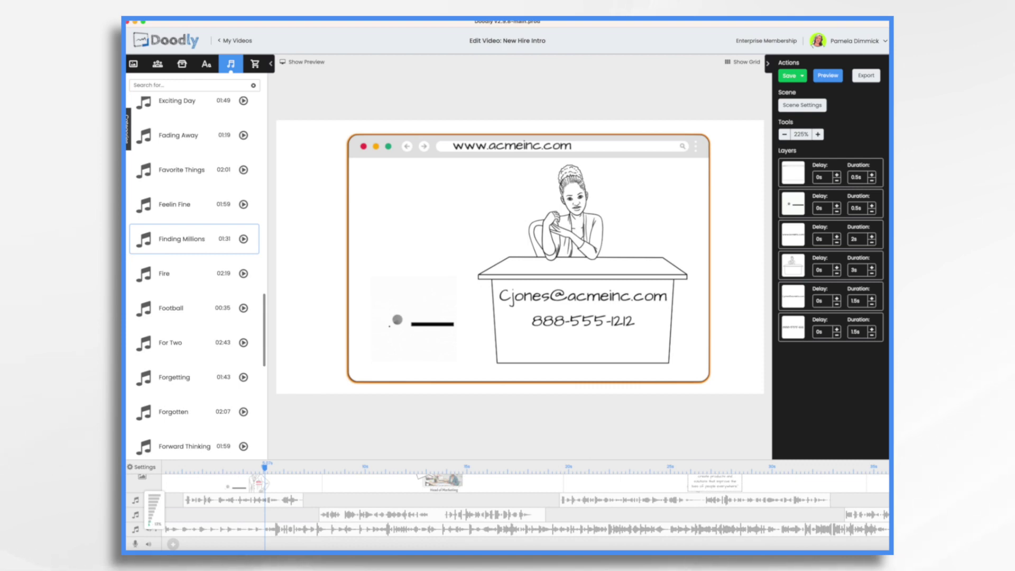
{"action": "left_click", "coordinate": [829, 75]}
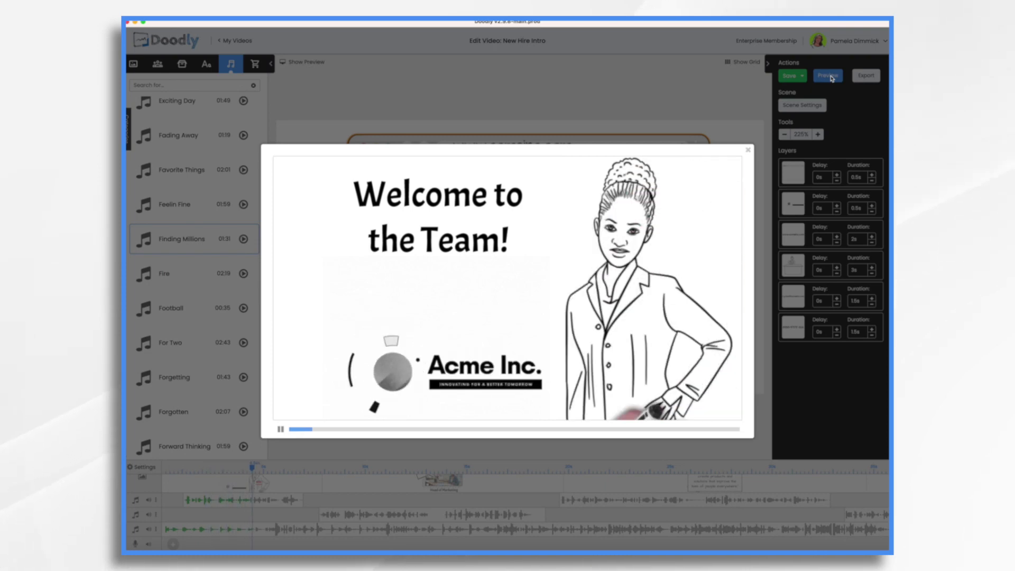
{"action": "left_click", "coordinate": [749, 151]}
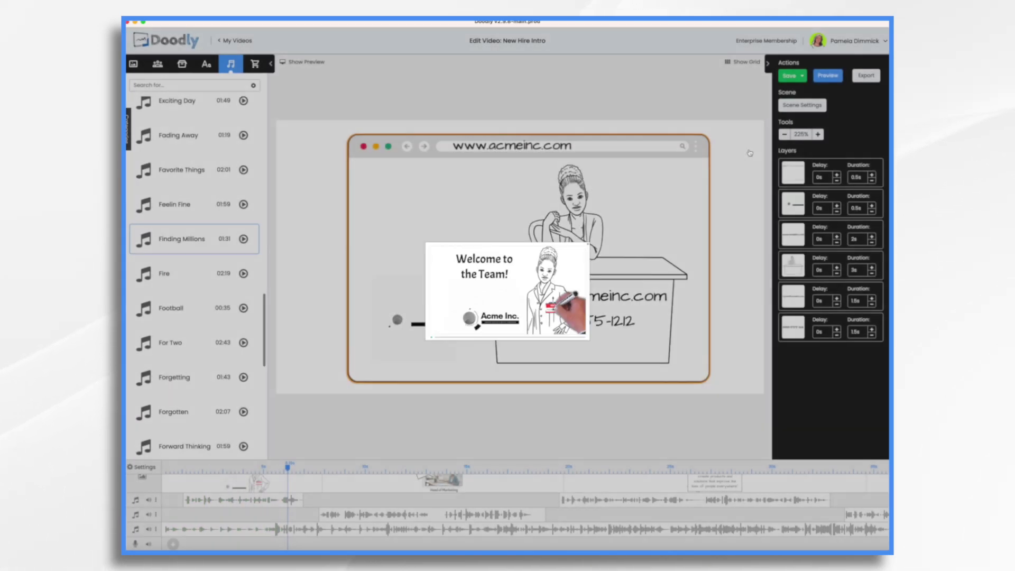
{"action": "scroll", "coordinate": [788, 500], "scroll_direction": "right", "scroll_amount": 10}
{"action": "scroll", "coordinate": [787, 501], "scroll_direction": "left", "scroll_amount": 10}
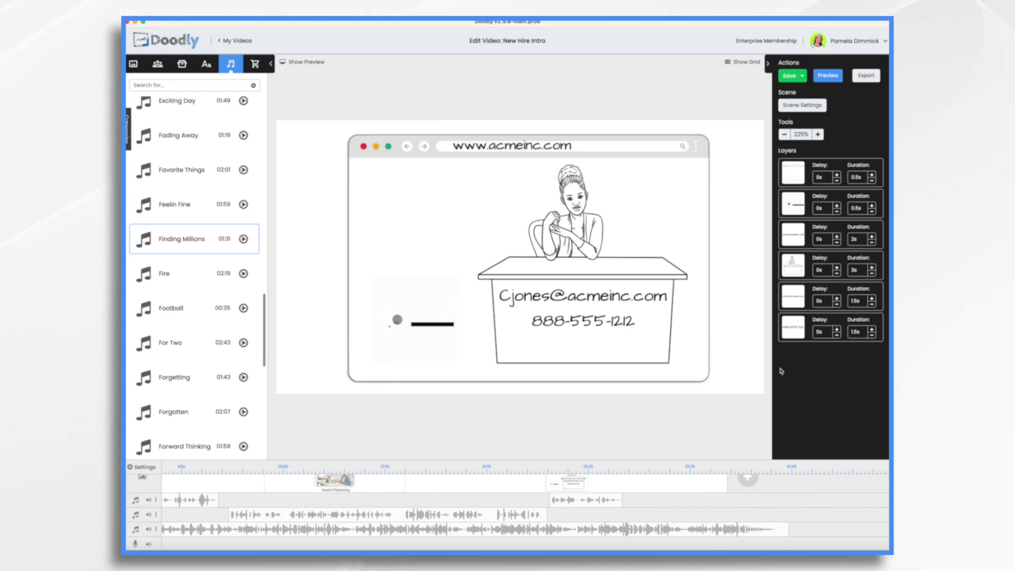
Step: Increase the contact scene's extra time in its Scene Settings
{"action": "left_click", "coordinate": [803, 108]}
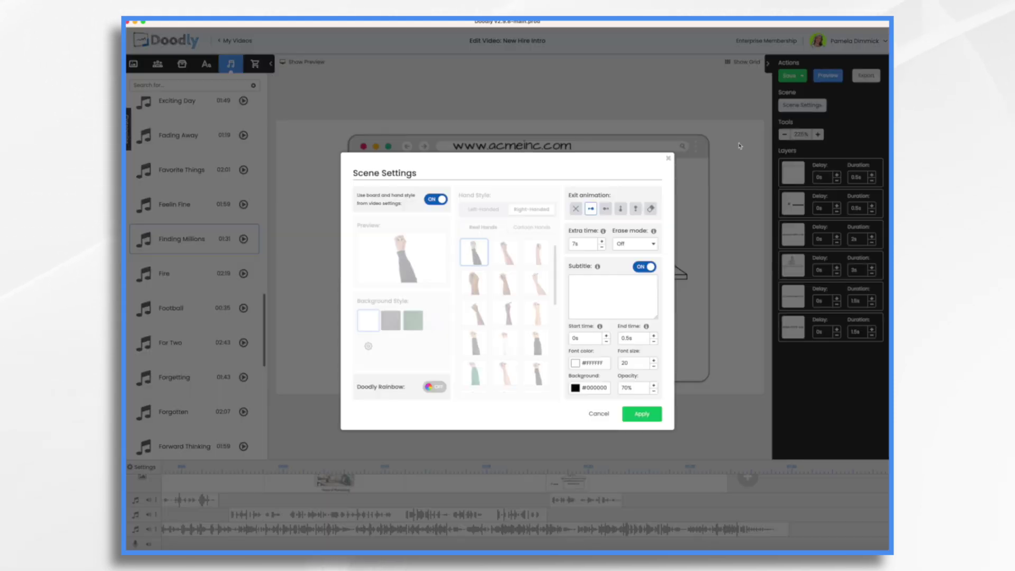
{"action": "left_click", "coordinate": [601, 241]}
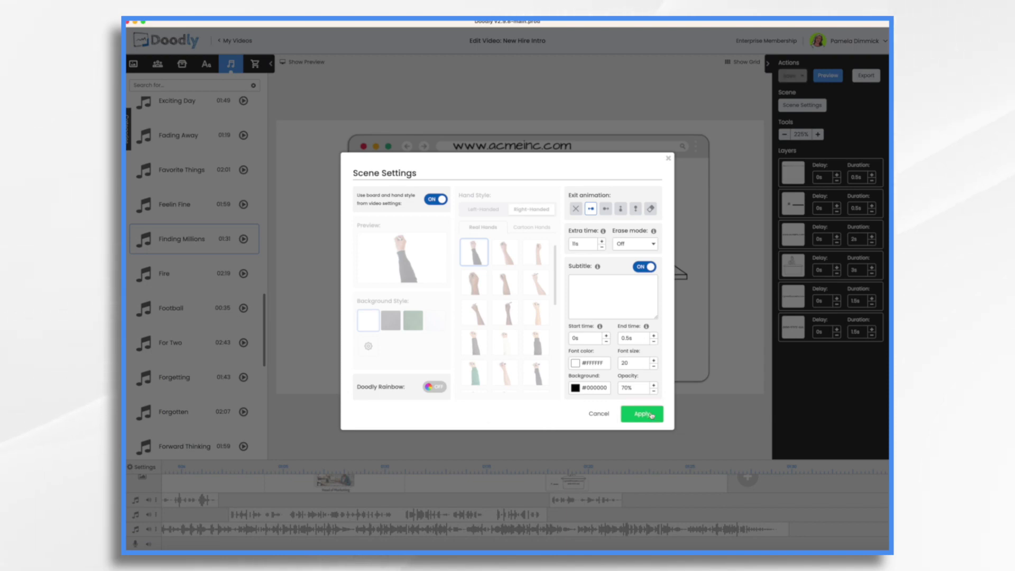
{"action": "left_click", "coordinate": [642, 414]}
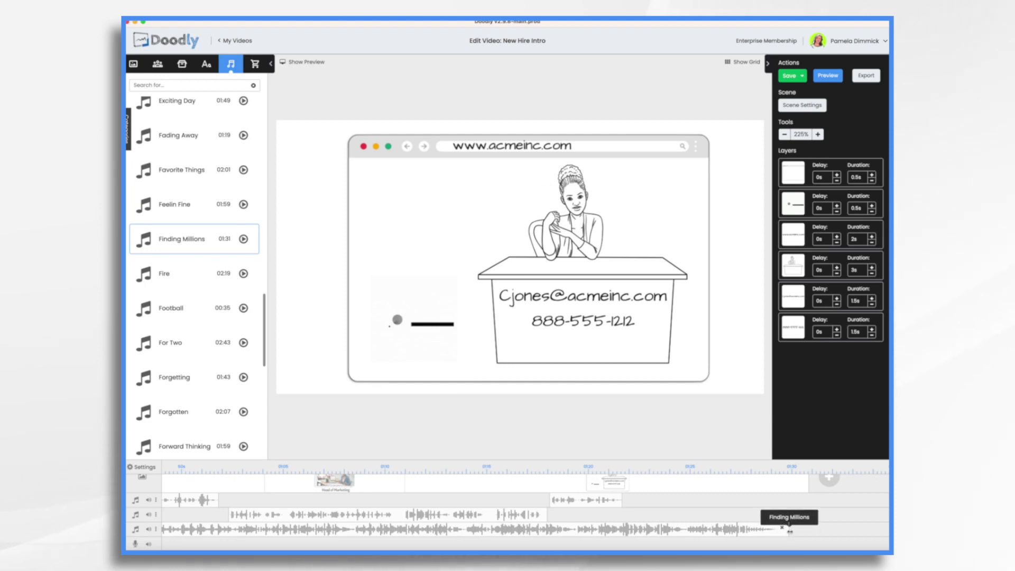
Step: Shorten the Finding Millions music clip and make it fade out at its end
{"action": "left_click_drag", "start_coordinate": [790, 532], "coordinate": [690, 529]}
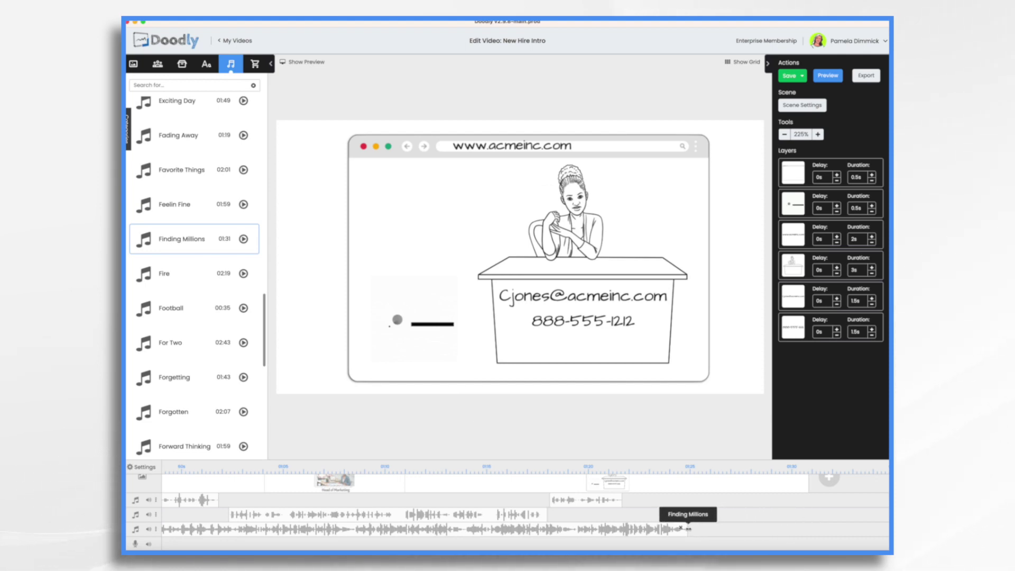
{"action": "right_click", "coordinate": [670, 535]}
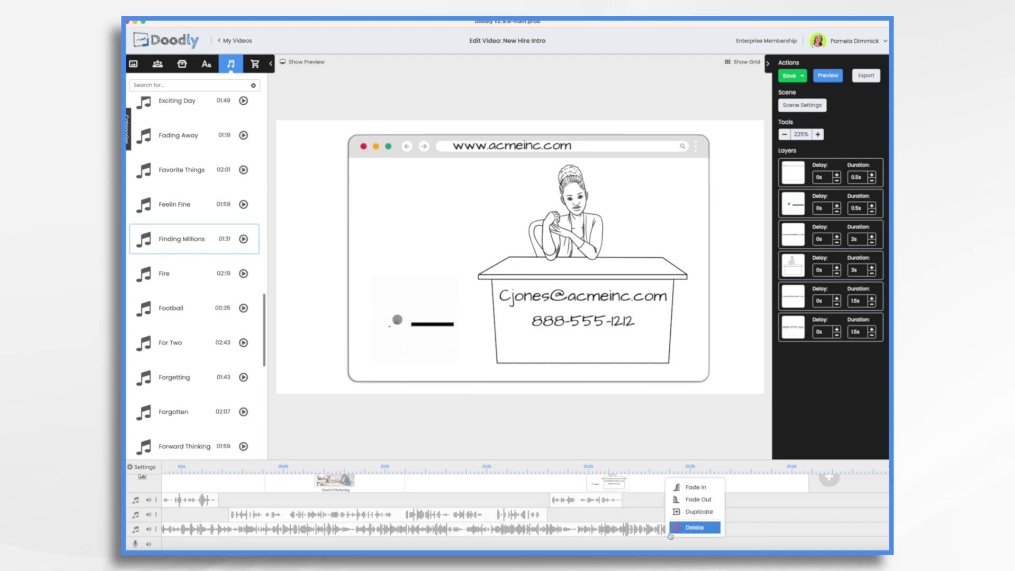
{"action": "left_click", "coordinate": [698, 499]}
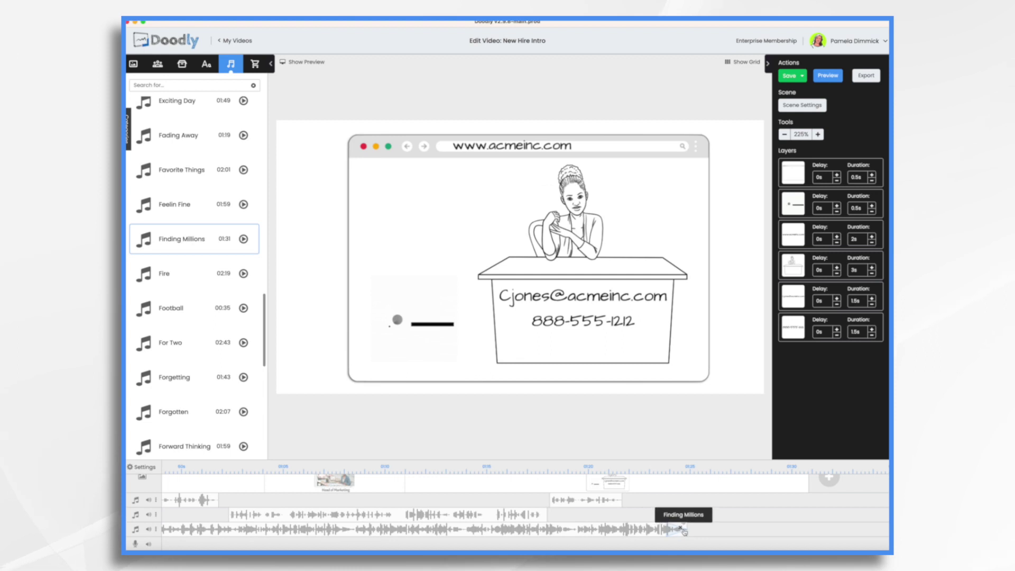
{"action": "left_click_drag", "start_coordinate": [685, 532], "coordinate": [788, 530]}
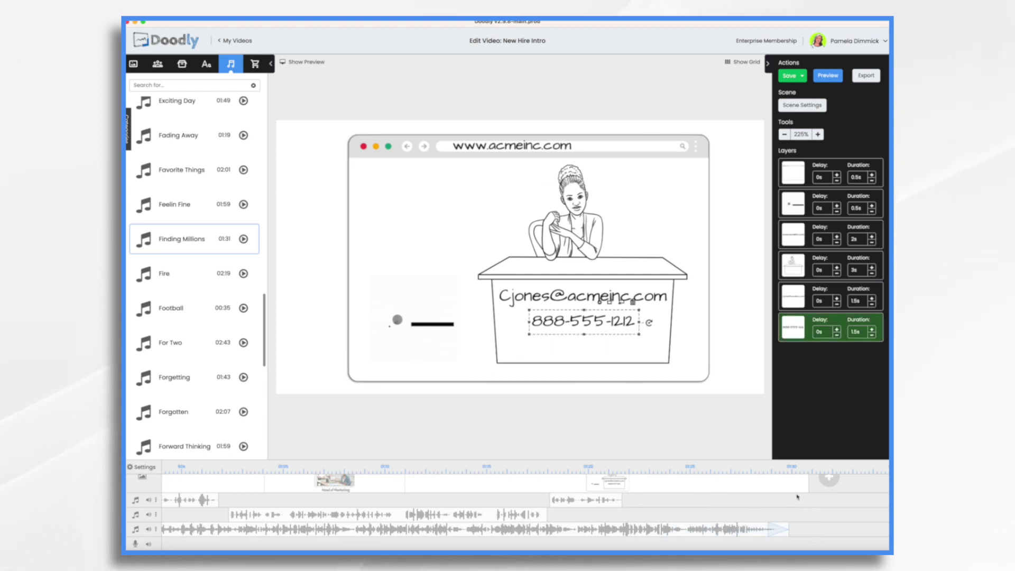